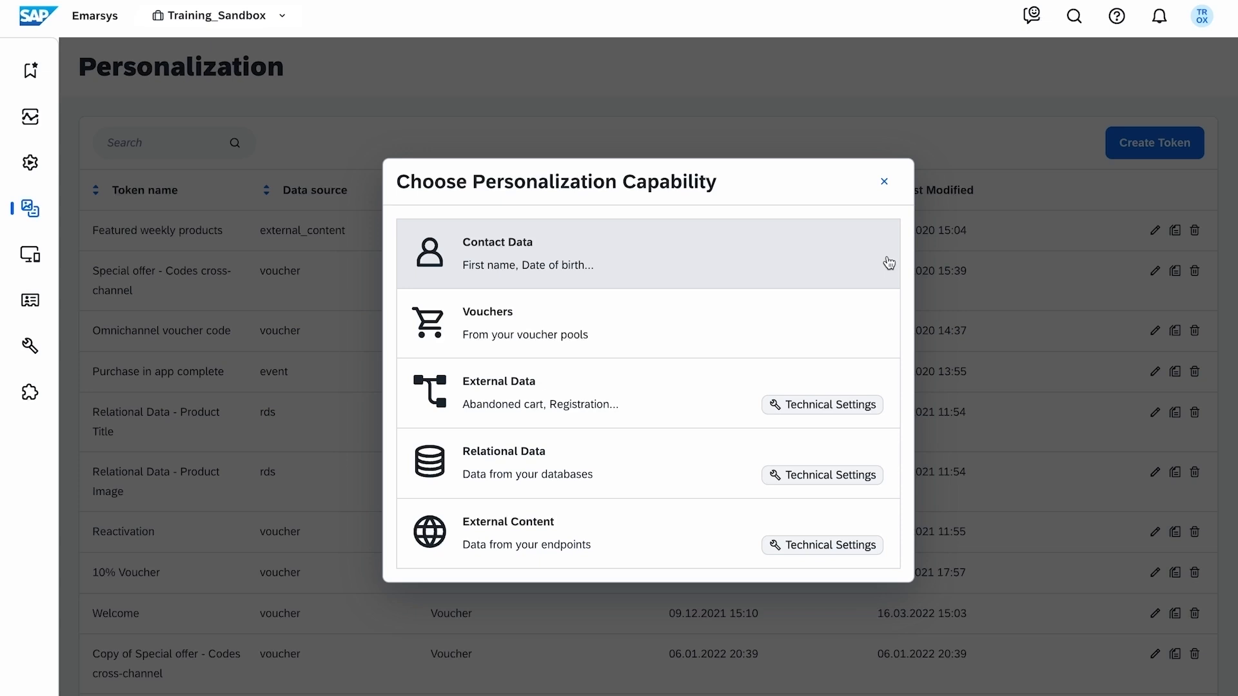
Step: Start a new Contact Data personalization token and name it "Formatted First Name with Fallback"
click(888, 264)
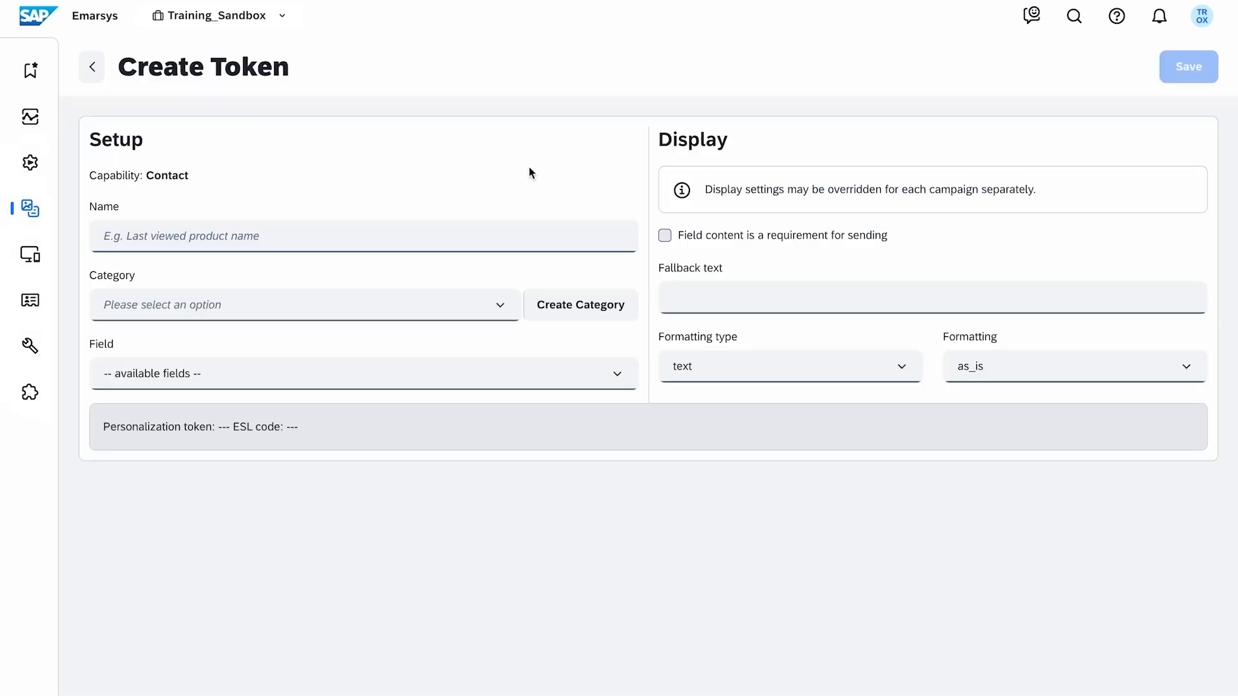
click(503, 235)
text(Formatted First Name with Fallback)
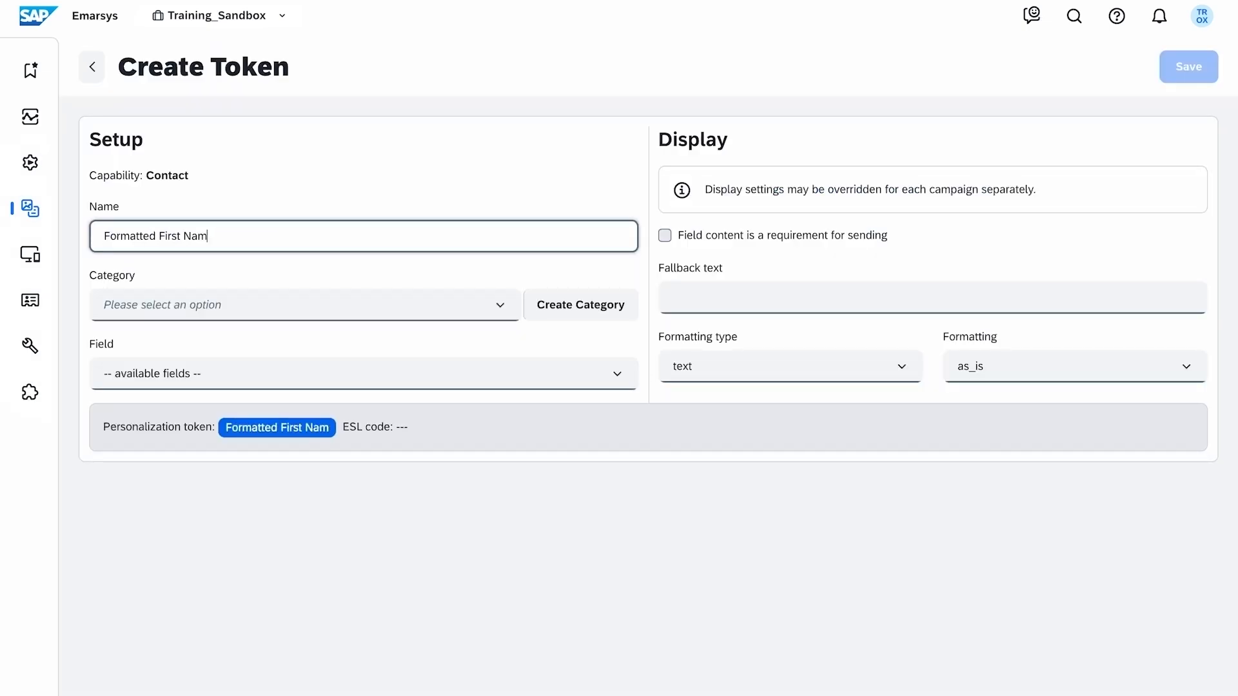
Step: Create a token category named "Contact data" and assign the token to it
click(548, 315)
text(Contact data)
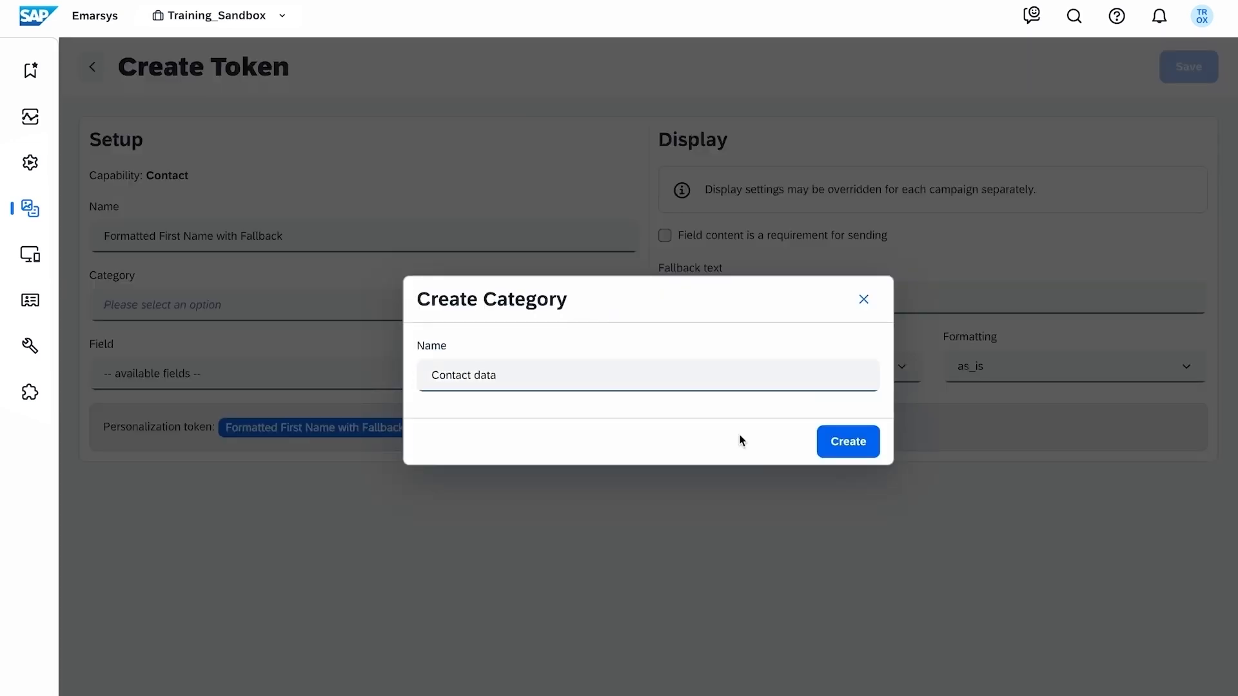
click(870, 451)
click(467, 312)
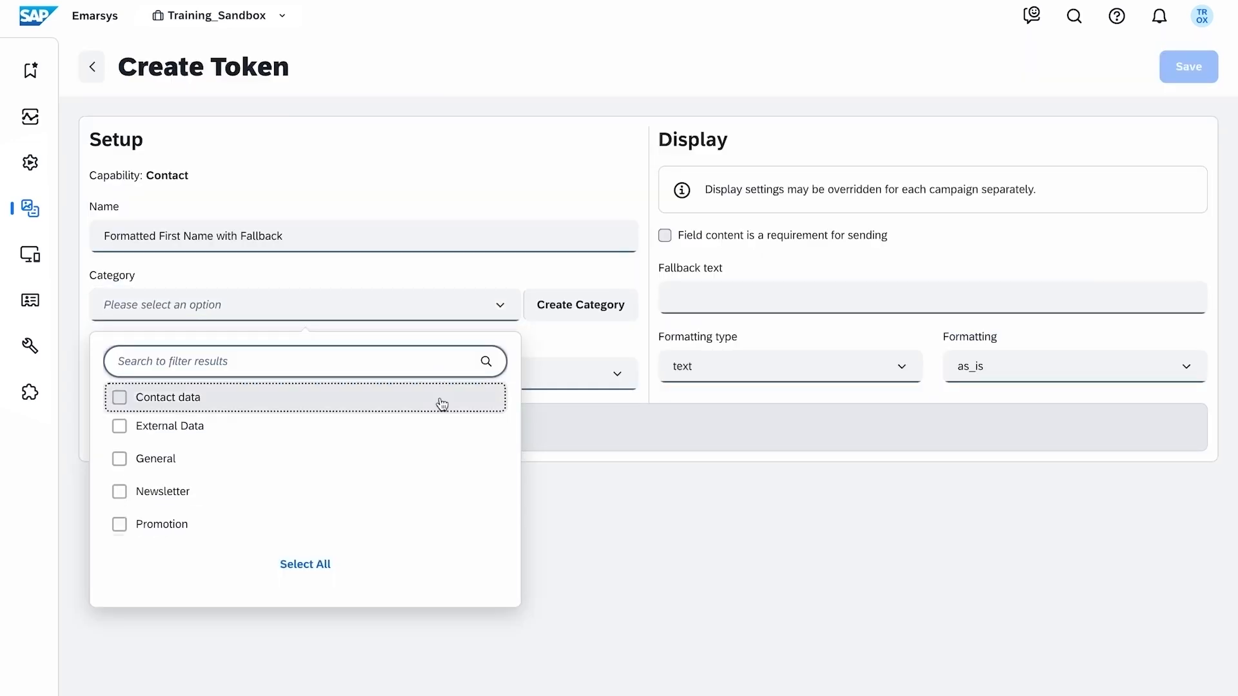
click(437, 399)
Step: Set the token's field to First Name and its fallback text to "friend"
click(390, 374)
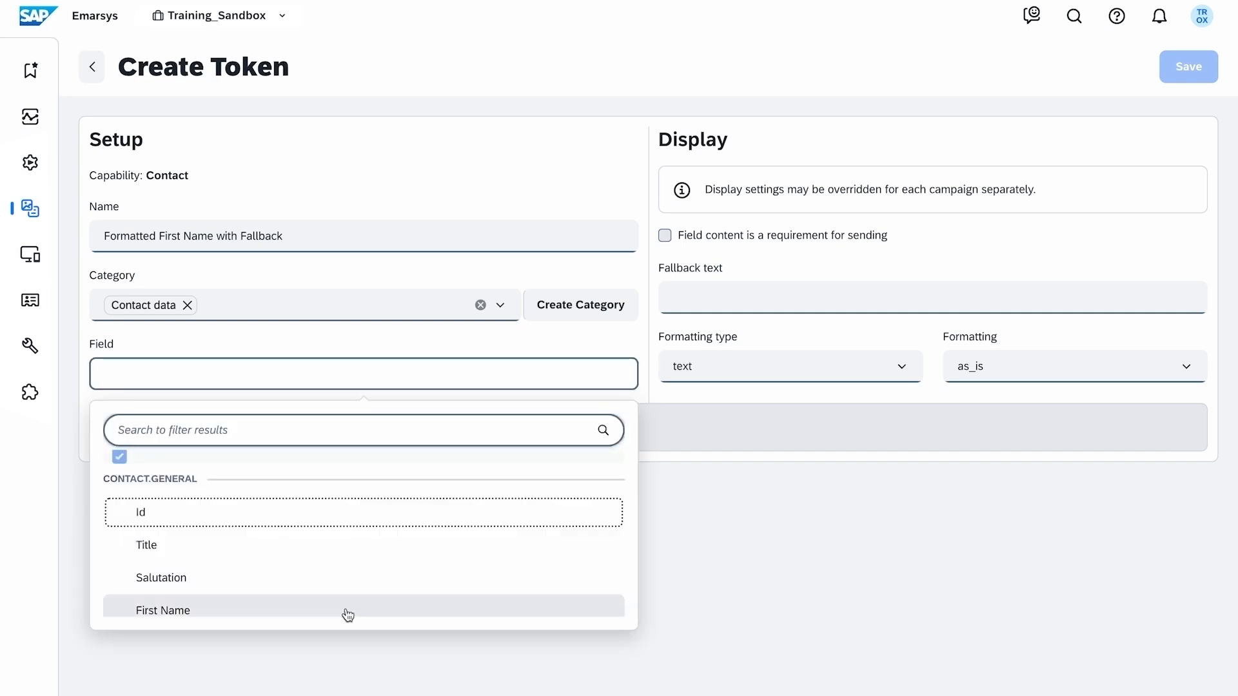
click(347, 610)
click(858, 298)
text(friend)
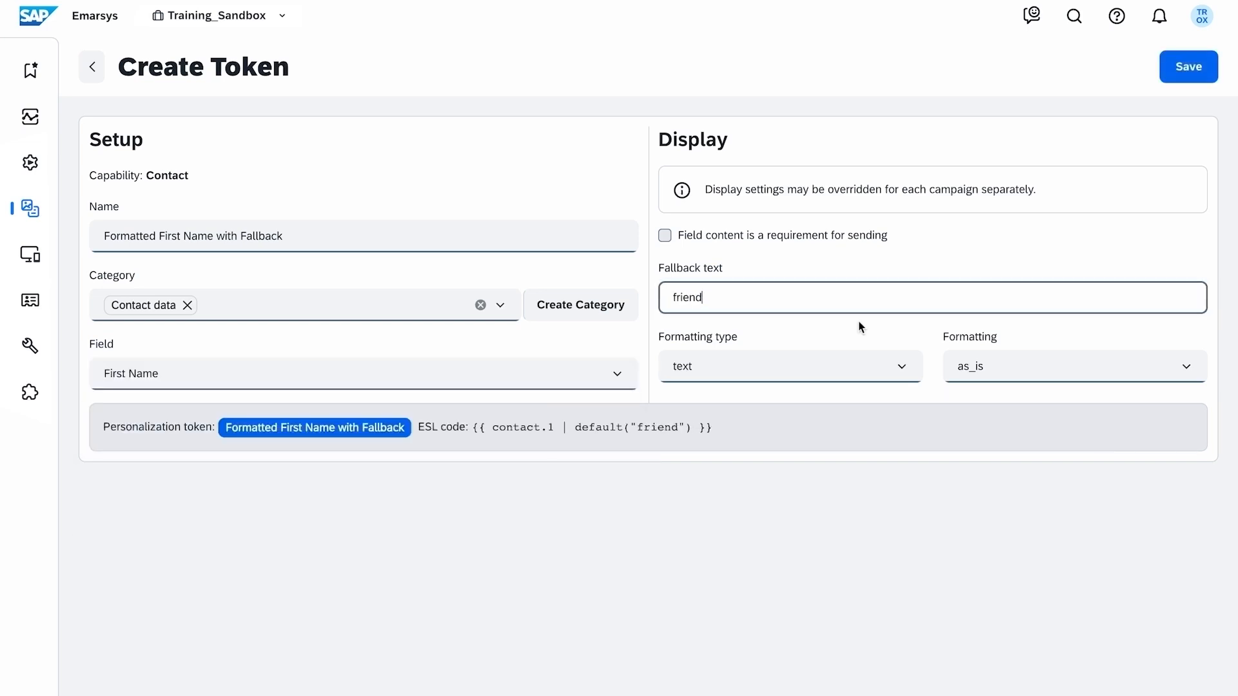
Step: Set the token's formatting type to text with title formatting and save the token
click(908, 374)
click(900, 423)
click(1025, 369)
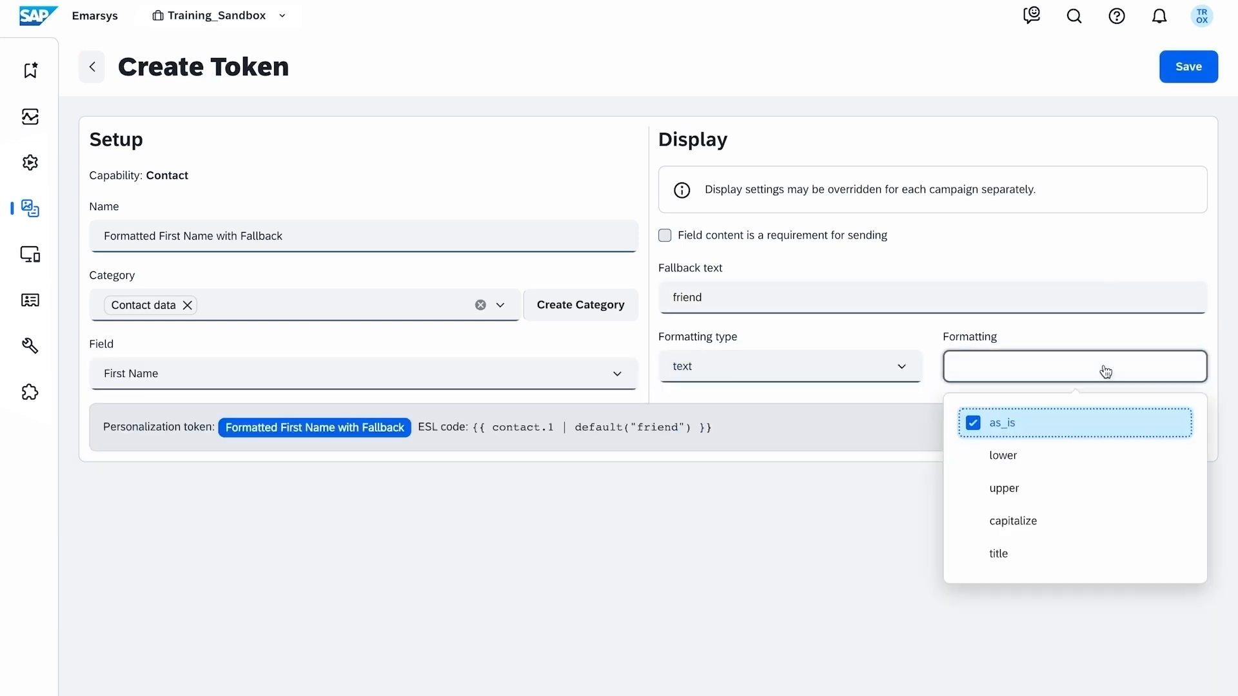
click(1096, 562)
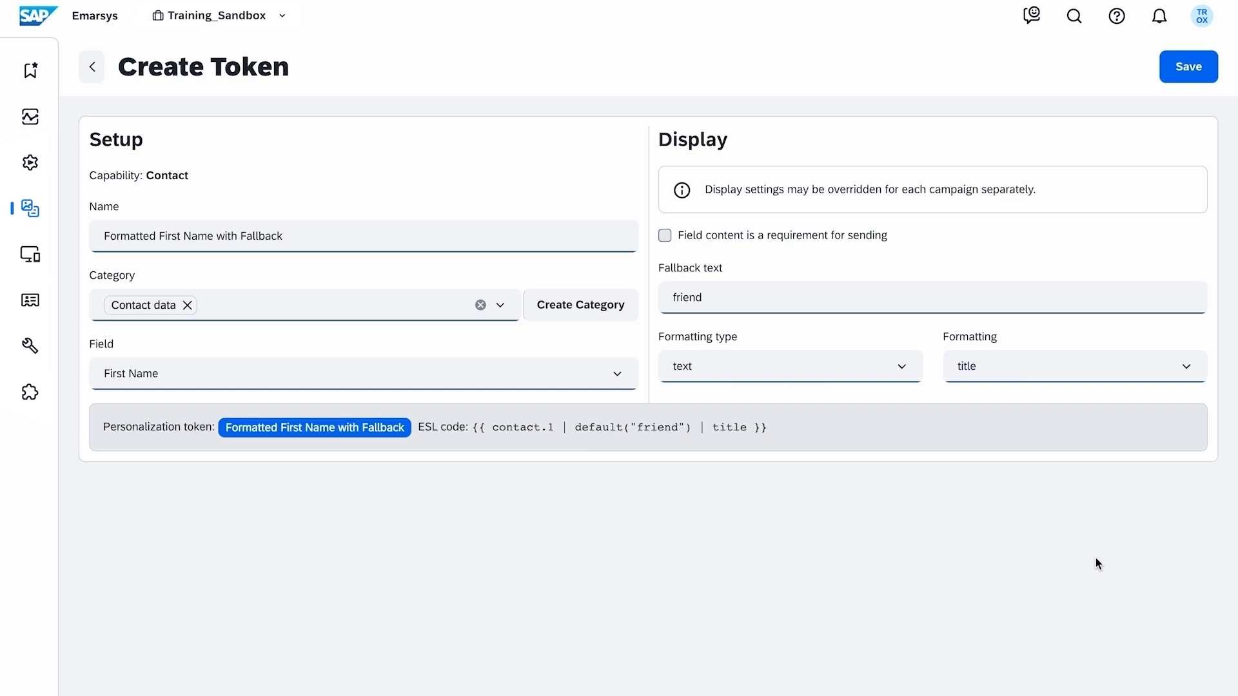
click(1193, 72)
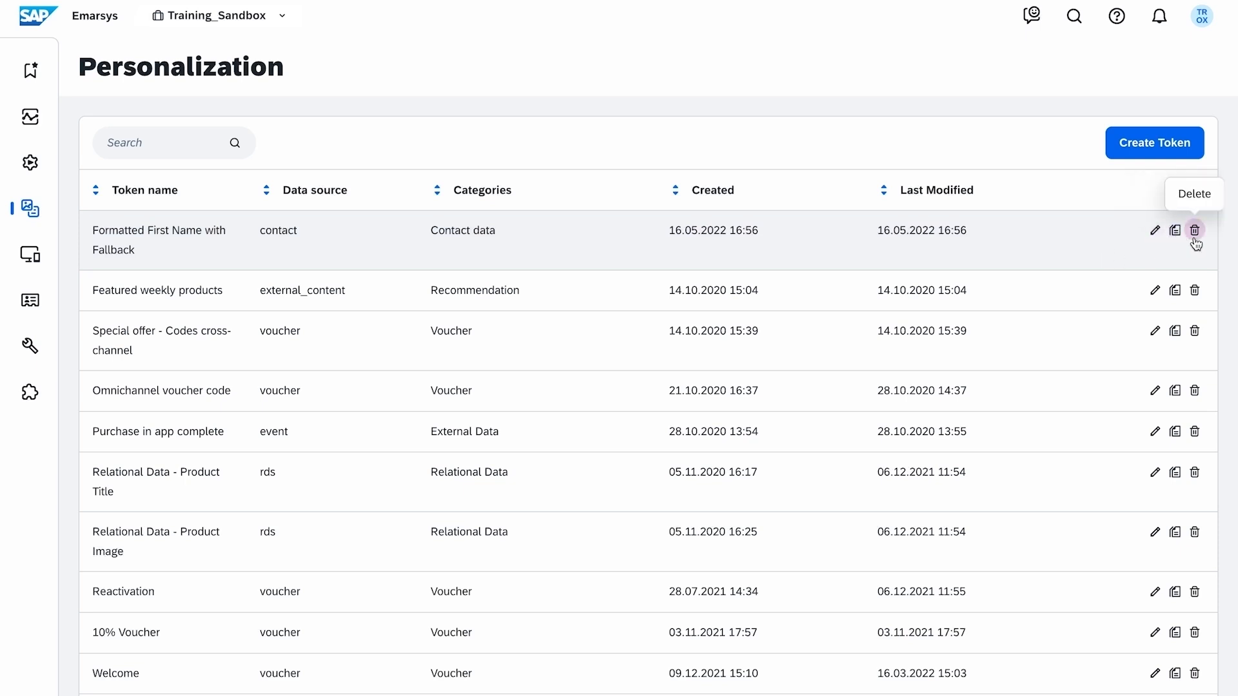
Step: Open the Segments overview for contacts
click(55, 312)
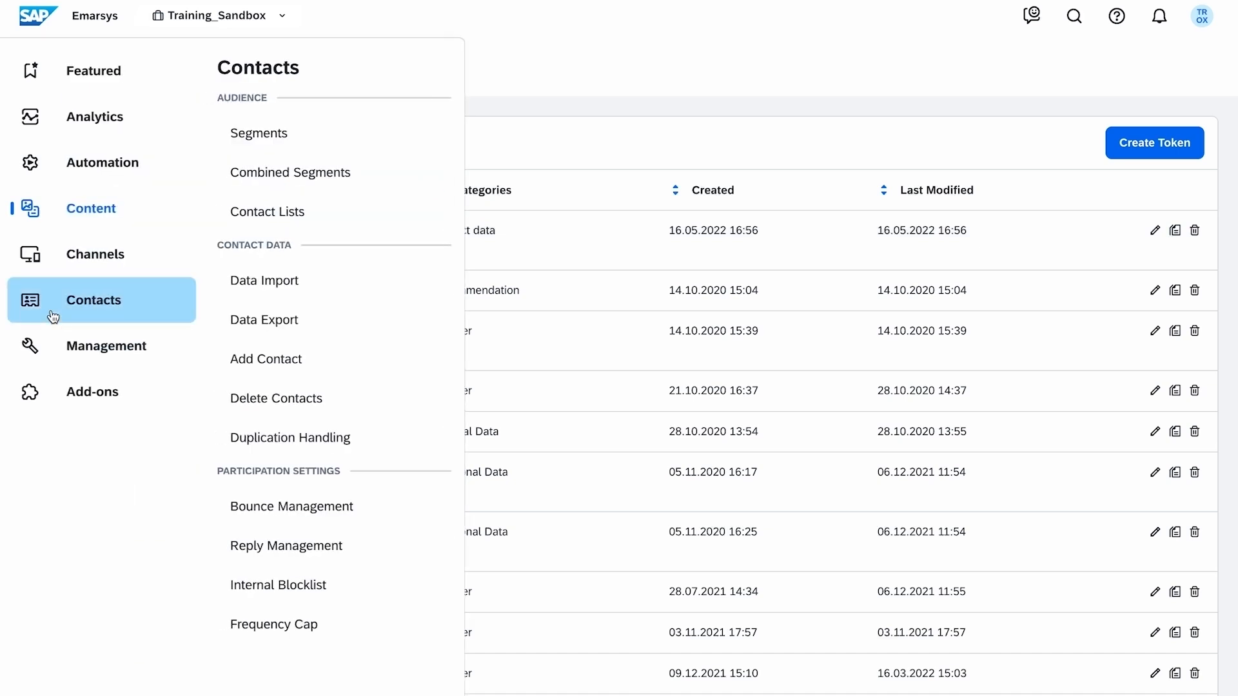
click(384, 133)
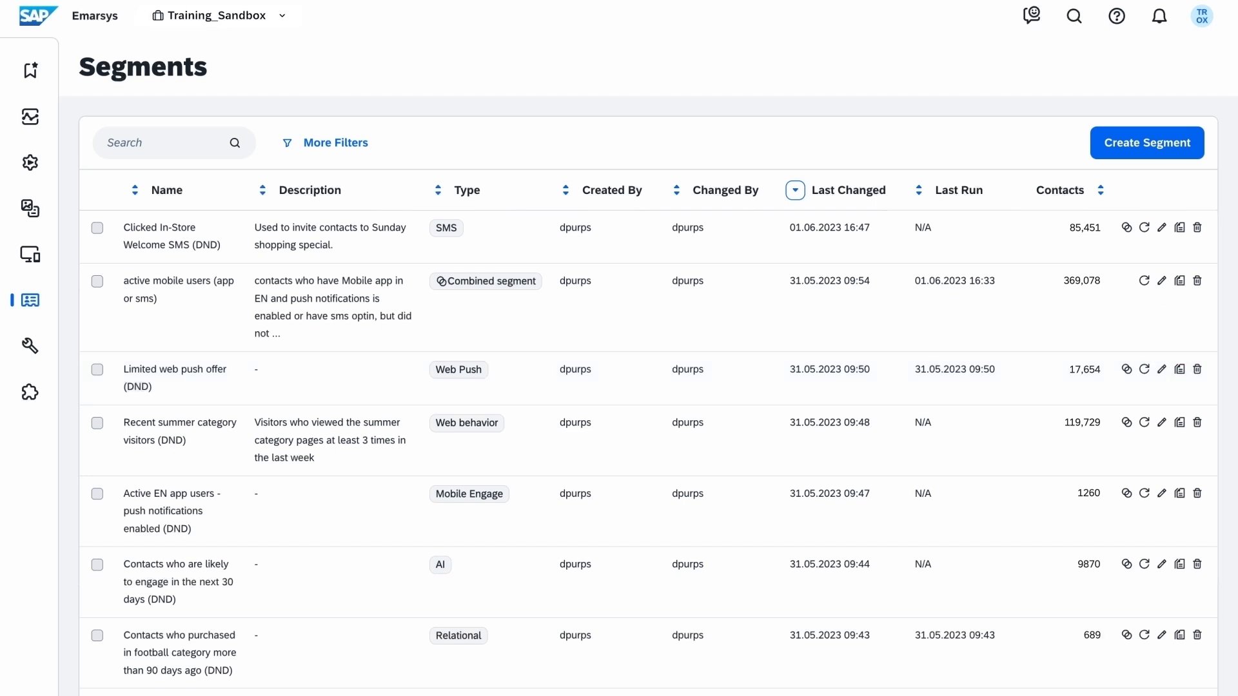
Step: Check the usages and blockers of the first three listed segments in the deletion dialog without deleting them
click(97, 228)
click(97, 329)
click(97, 417)
click(286, 213)
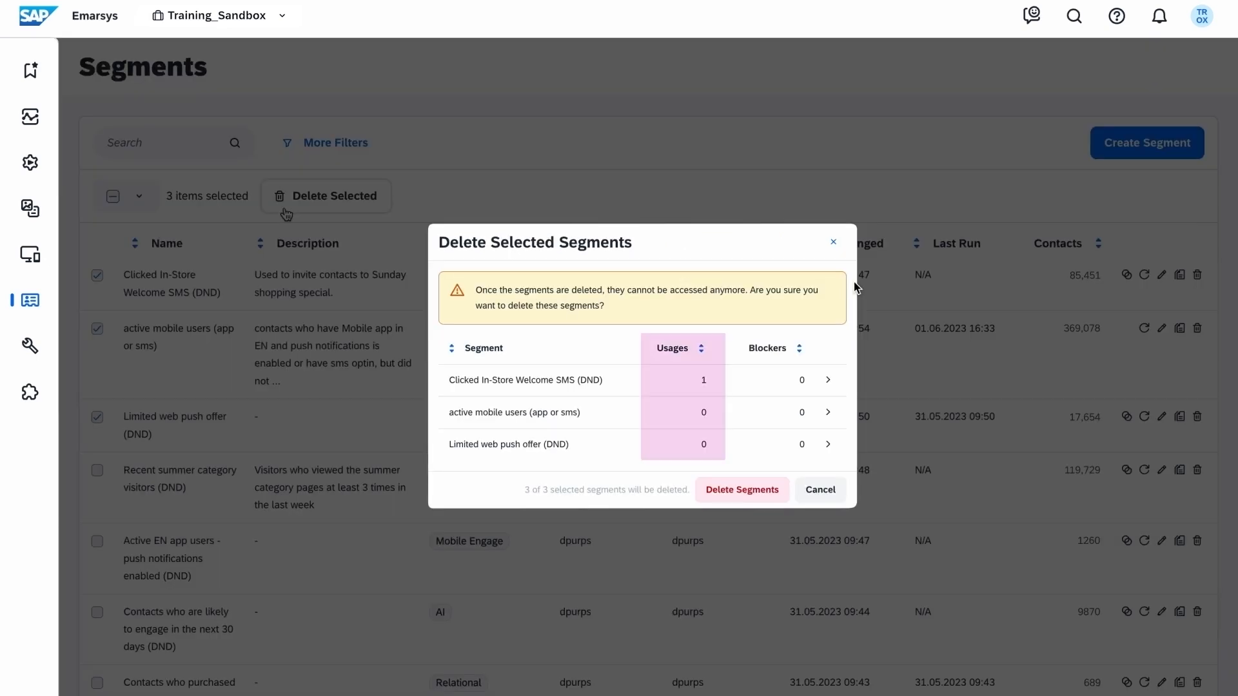
click(820, 490)
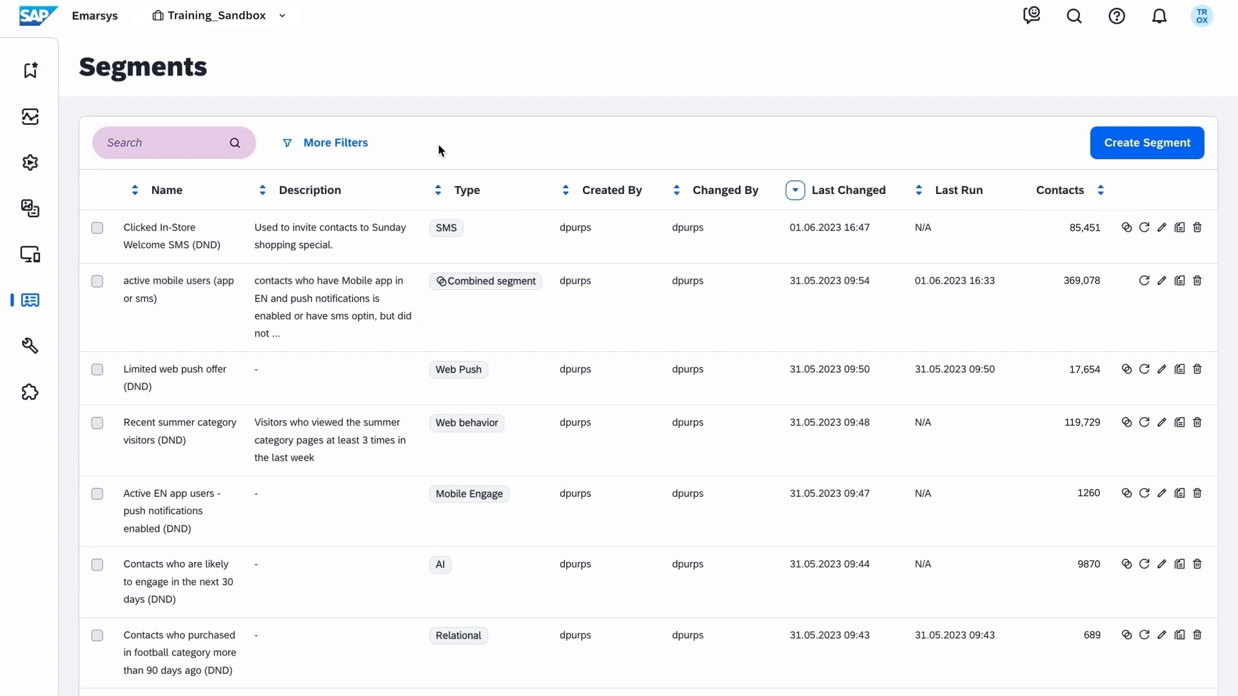
Step: Filter the segments list by the Combined segment type and clear the filter again
click(372, 155)
click(347, 240)
scroll(301, 387, down, 3)
click(287, 346)
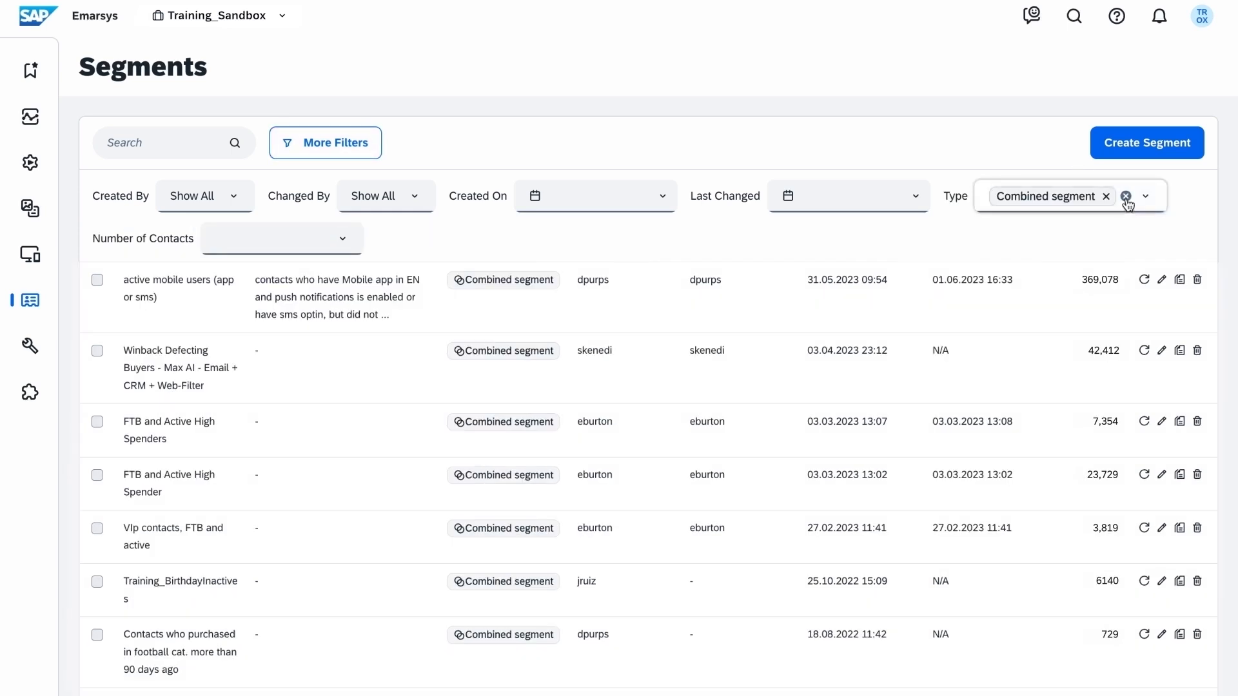
click(1126, 196)
click(380, 148)
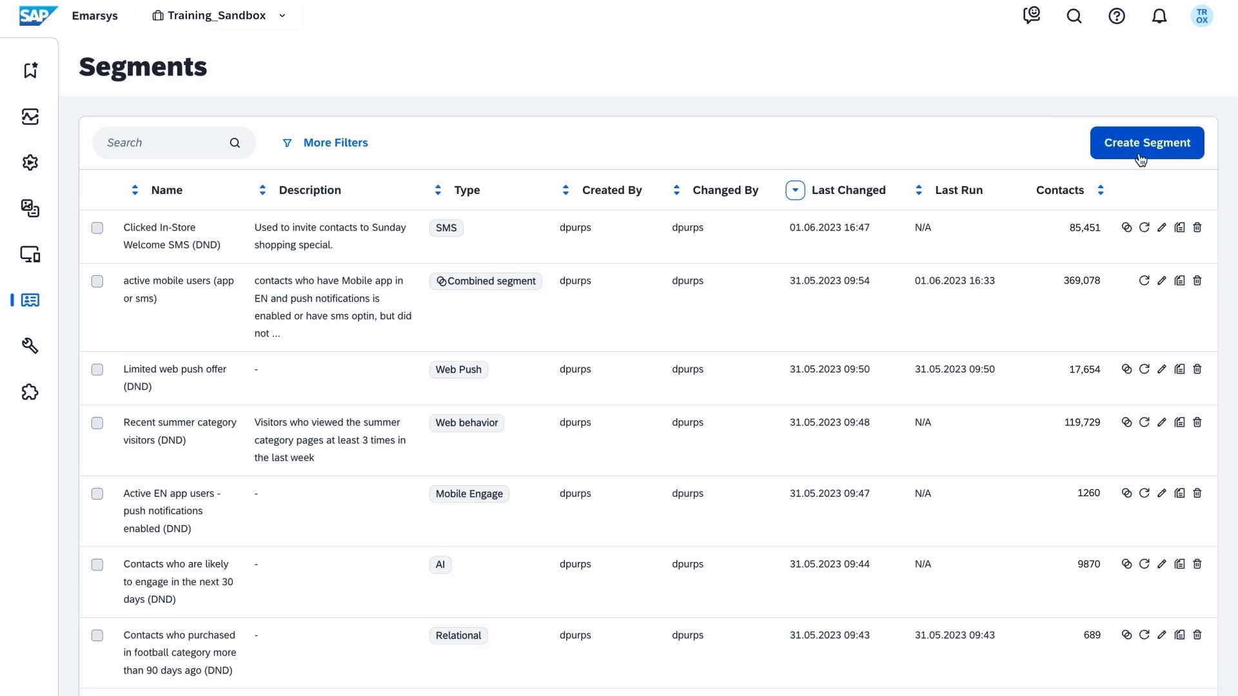
Step: Create a standard segment of the Contact, Email behavior, Geo, Smart Insight type
click(1171, 153)
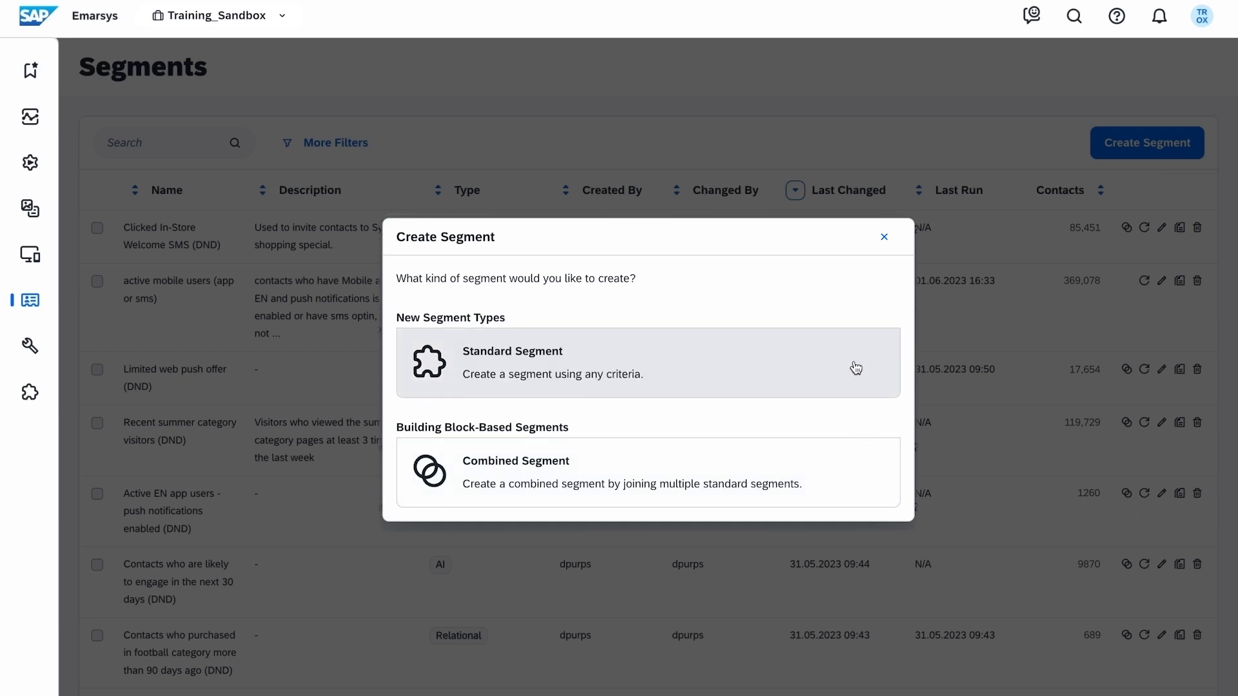
click(856, 368)
click(892, 239)
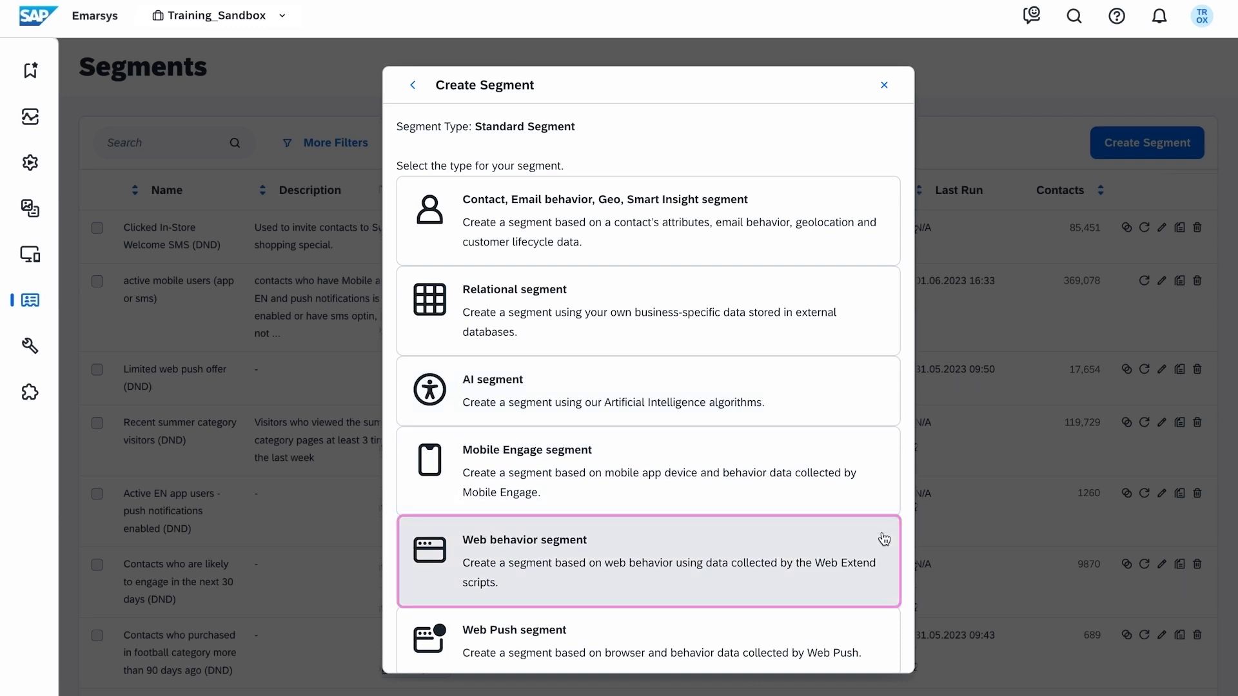
scroll(884, 540, down, 3)
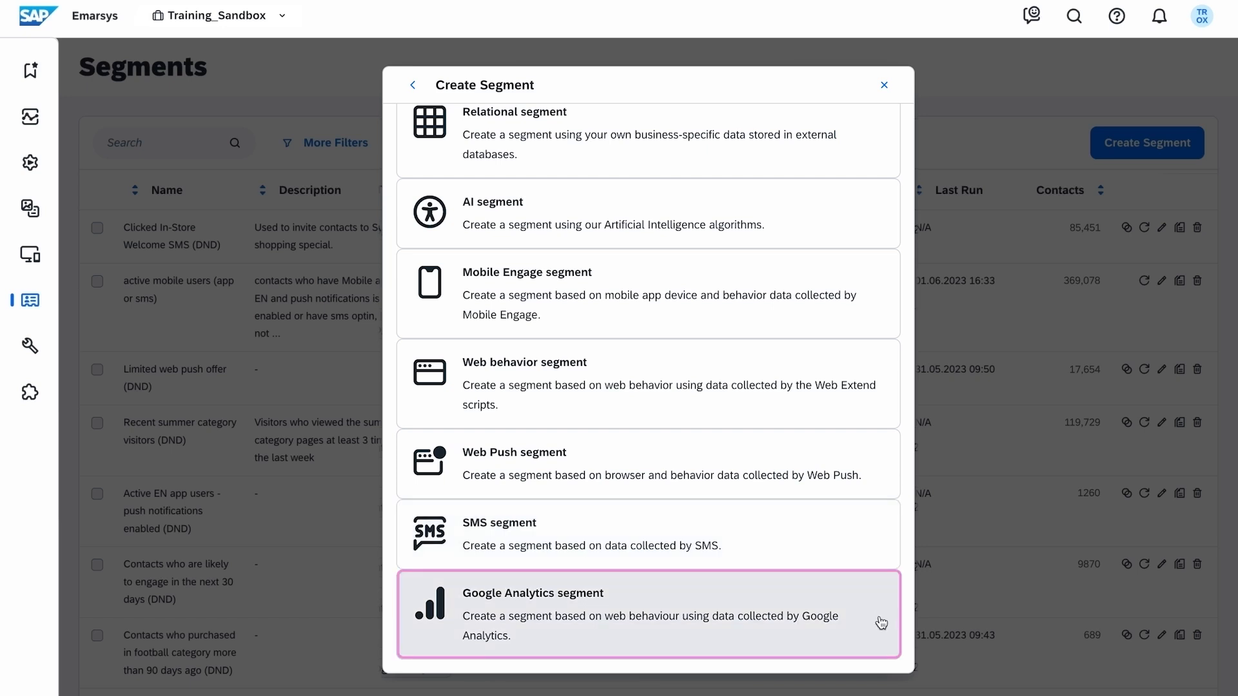
scroll(878, 629, up, 3)
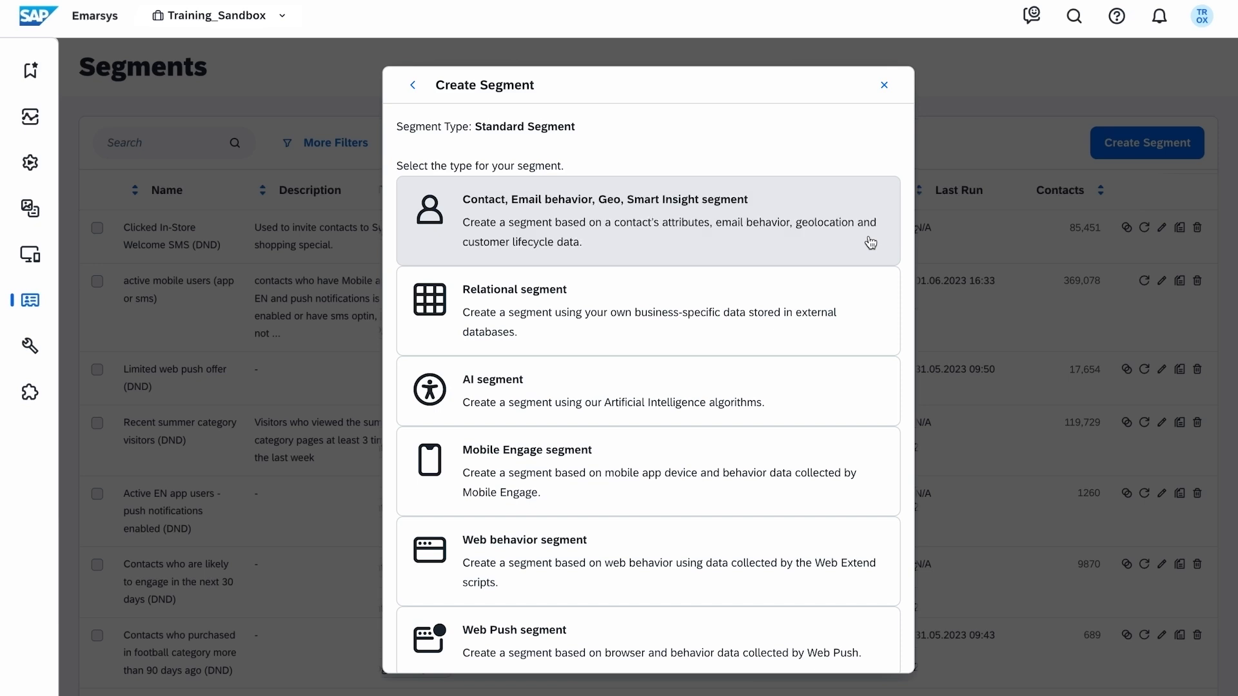
click(871, 243)
Step: Name the new segment "German and French Birthday in 30 days"
click(577, 207)
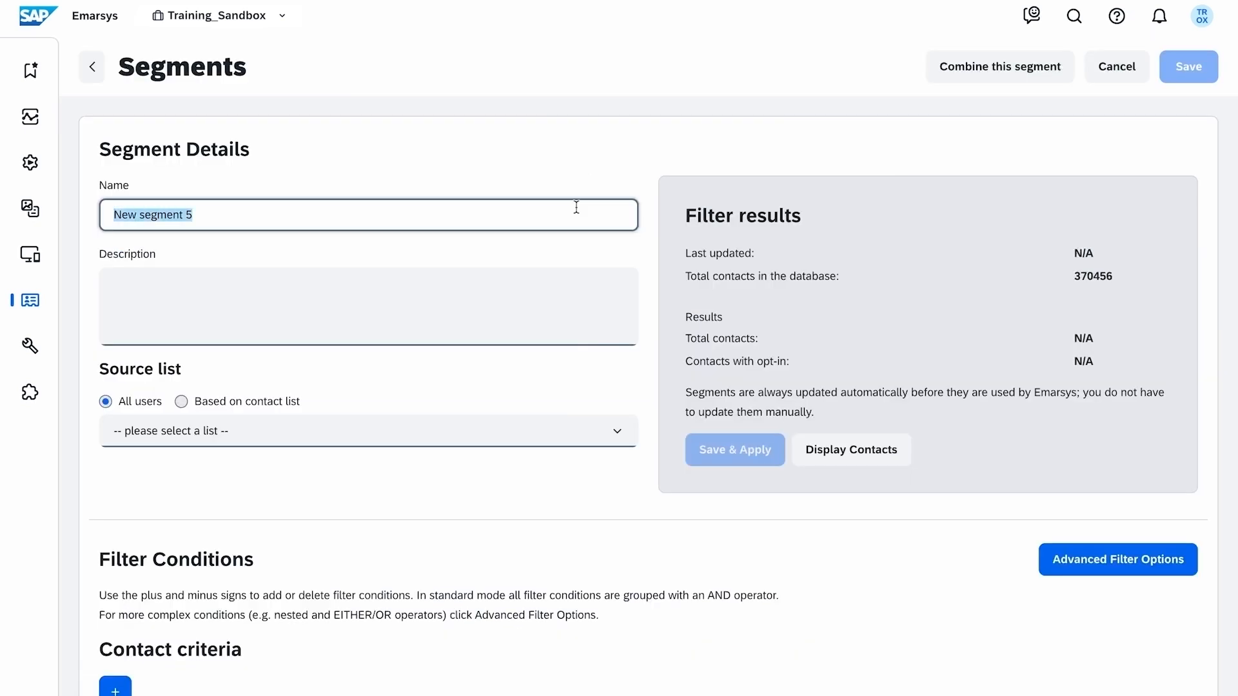
text(German and French Birthday in 30 days)
double_click(609, 251)
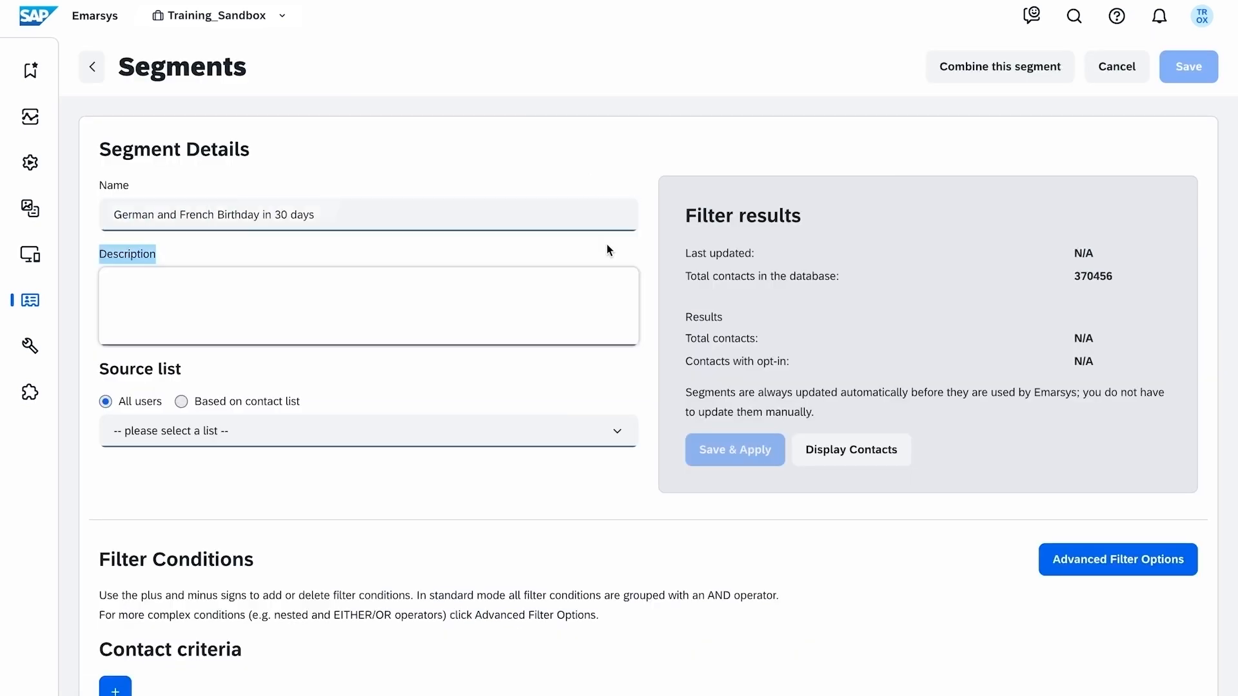
click(509, 384)
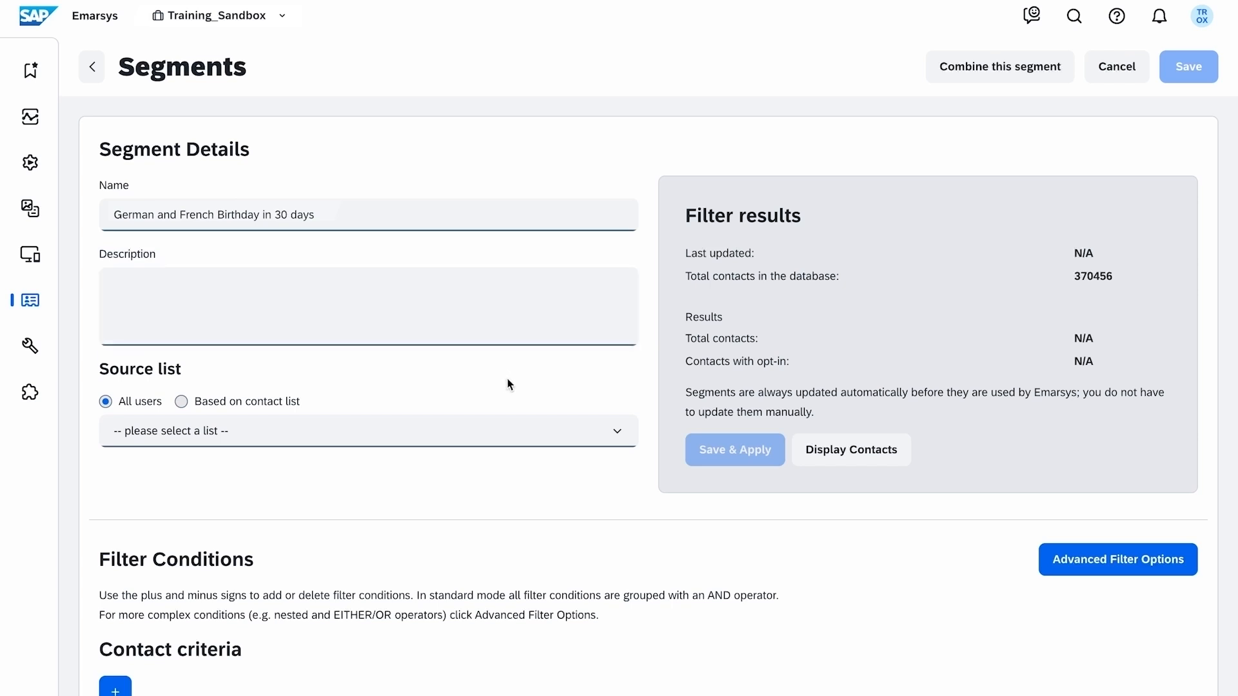
Step: Browse the available source lists, try basing the segment on a contact list, and return the source to All users
click(410, 432)
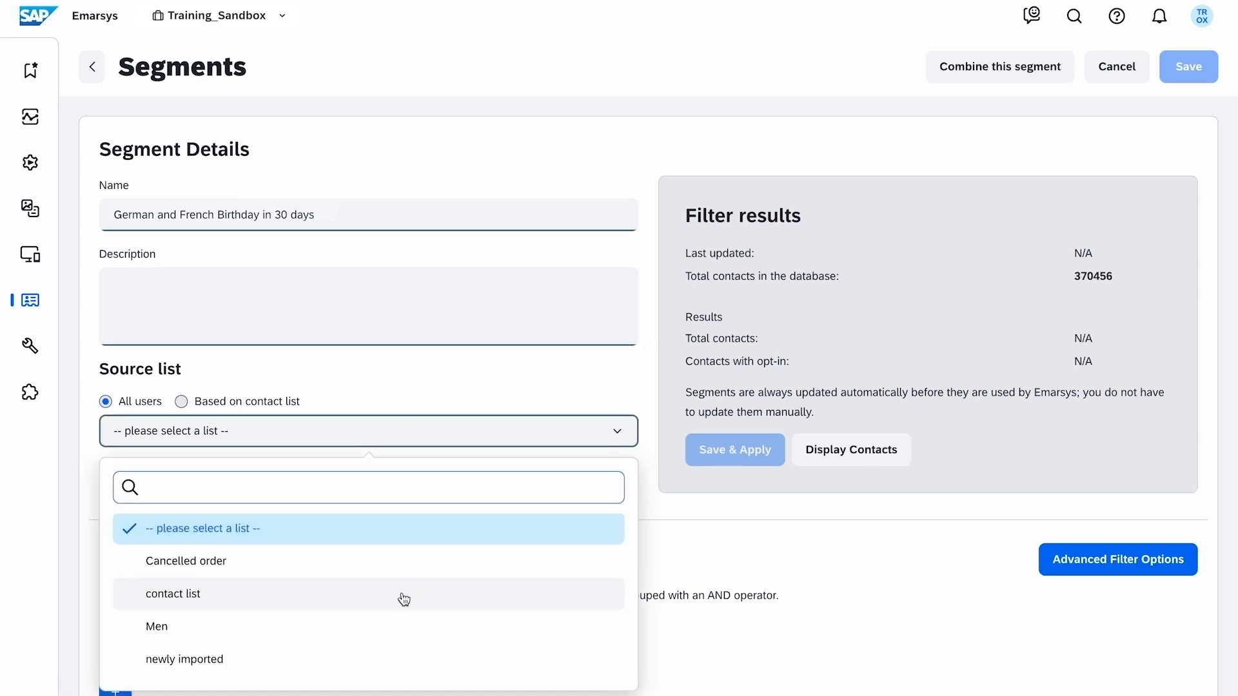
scroll(402, 599, down, 2)
scroll(406, 563, up, 2)
click(205, 409)
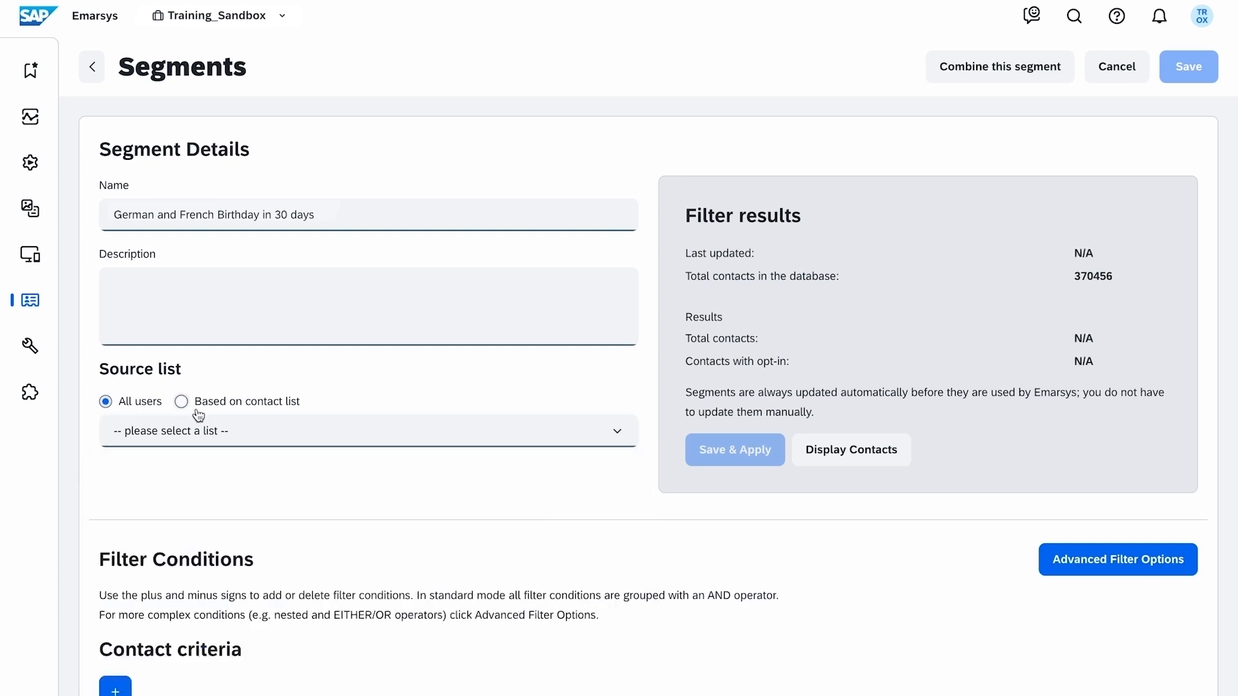
click(182, 402)
click(106, 402)
Step: Add a contact criterion on Date of Birth and view its available comparison operators
scroll(933, 638, down, 6)
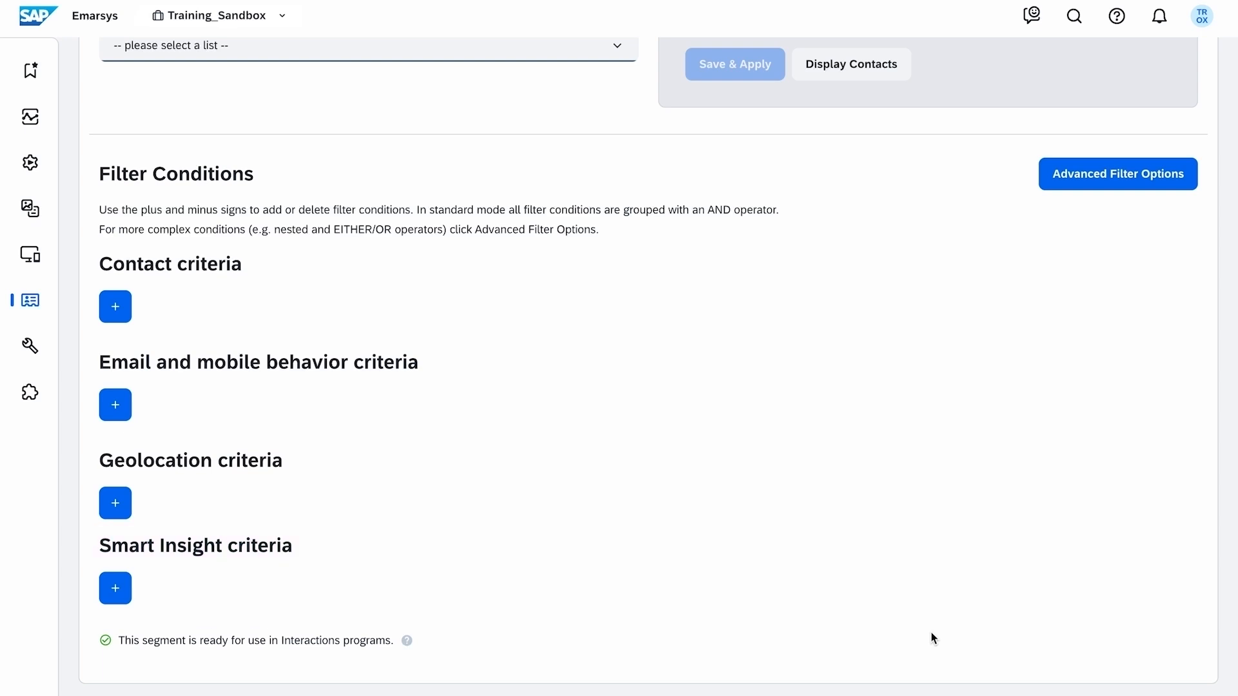
click(128, 320)
click(284, 319)
text(date)
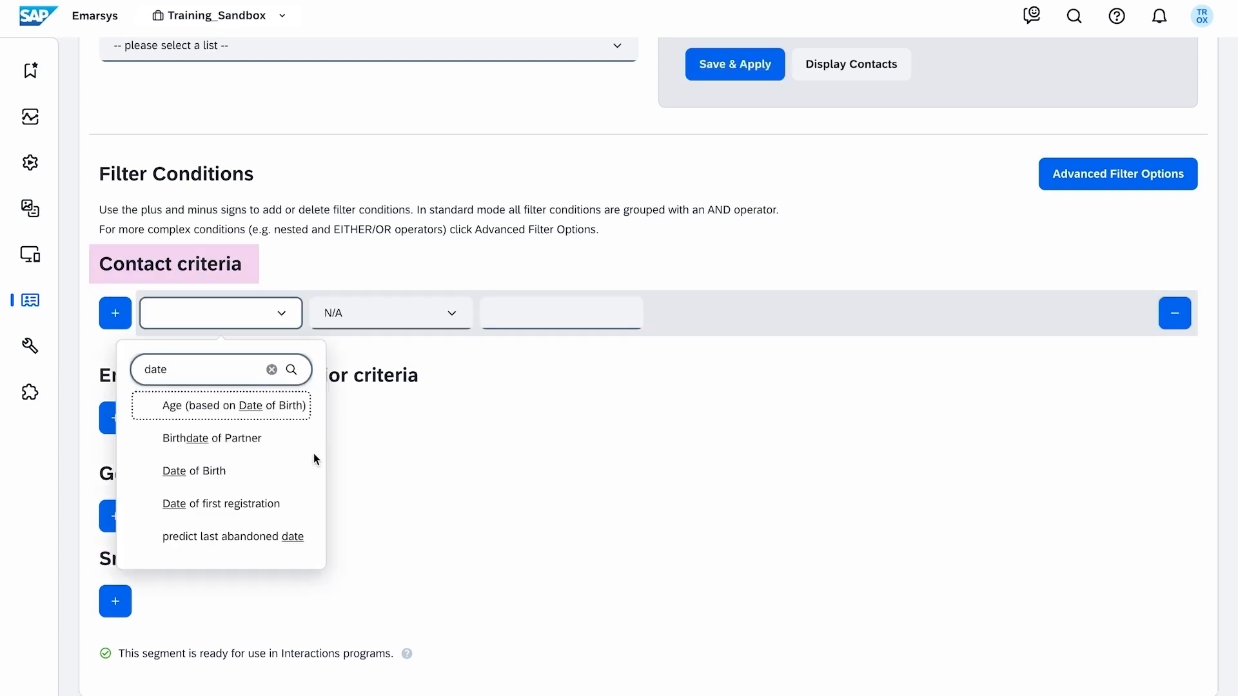
click(273, 476)
click(463, 325)
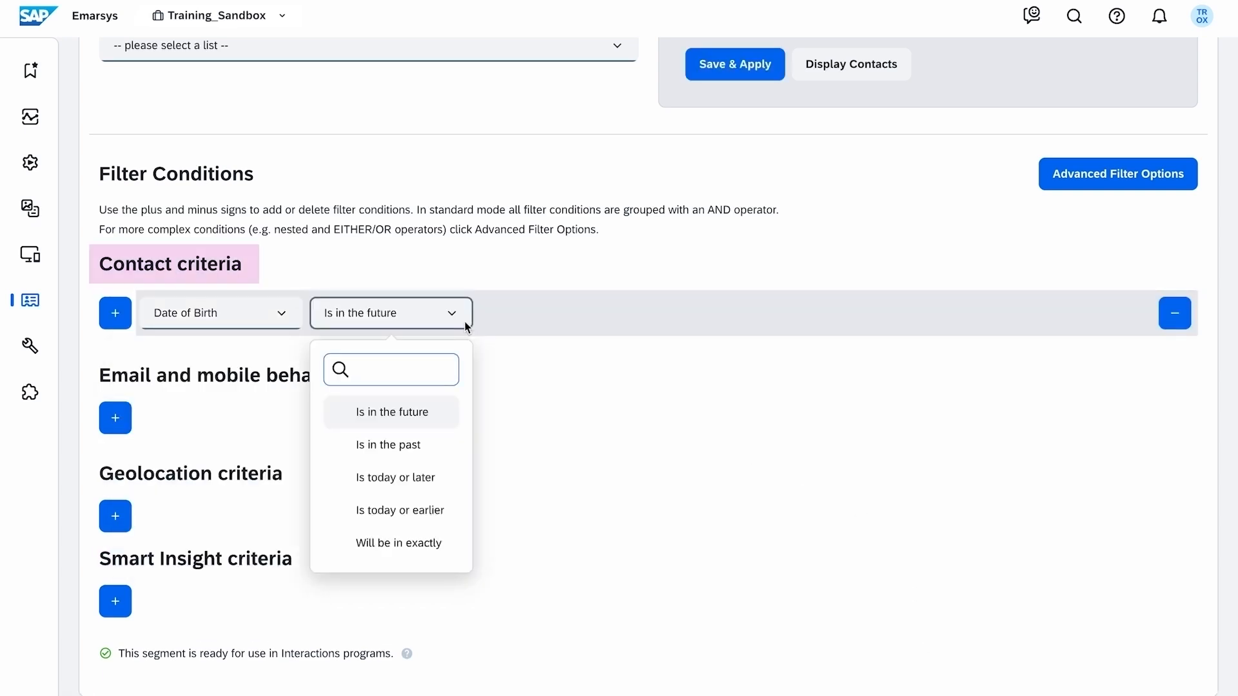
click(498, 368)
Step: Change the contact criterion to First Name to view its operators, and remove the criterion
click(292, 322)
text(fir)
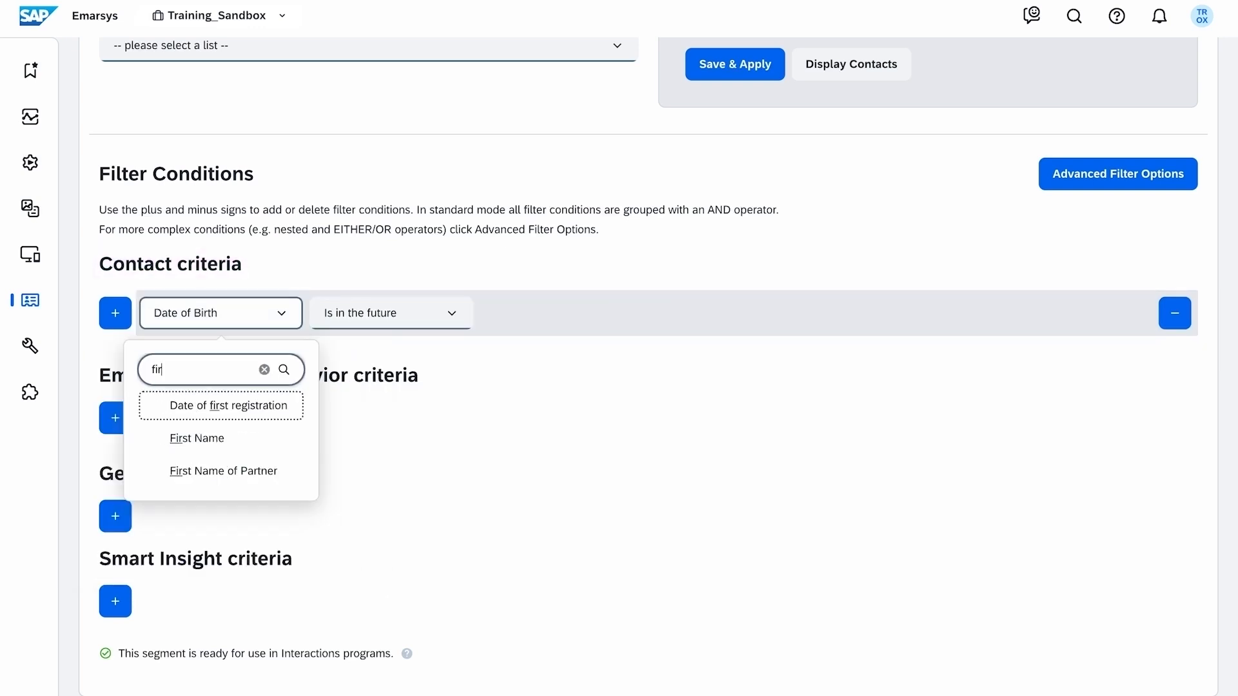
text(s)
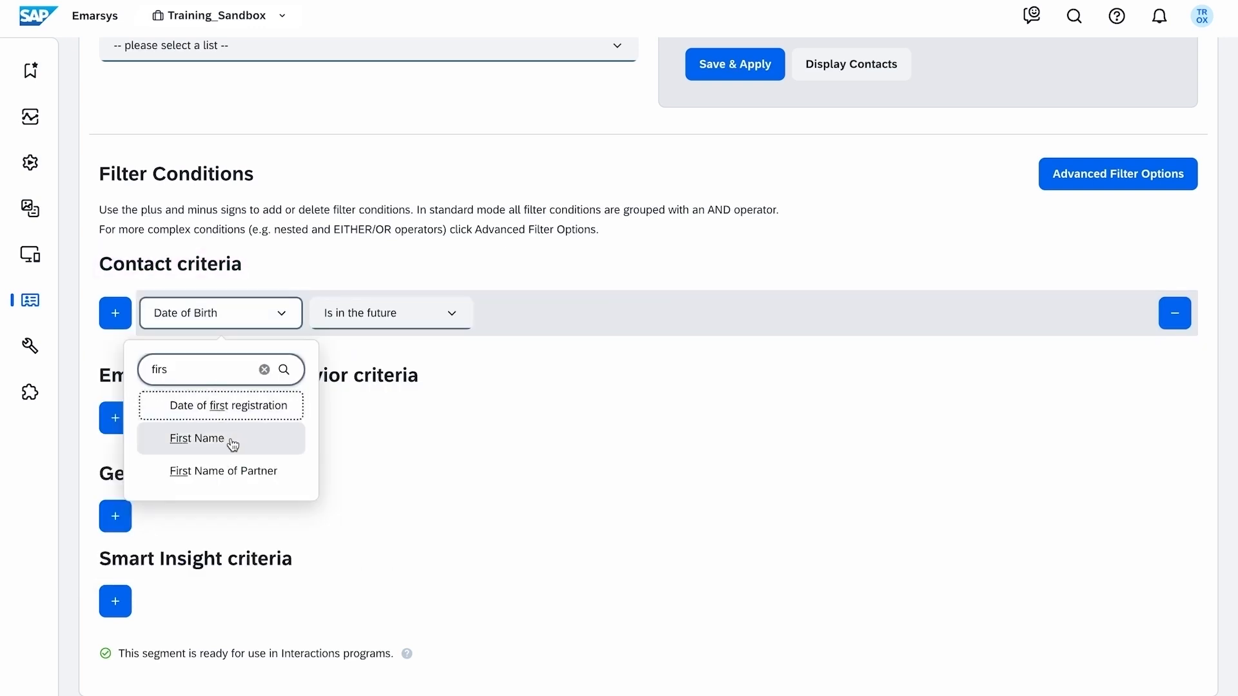
click(233, 445)
click(462, 324)
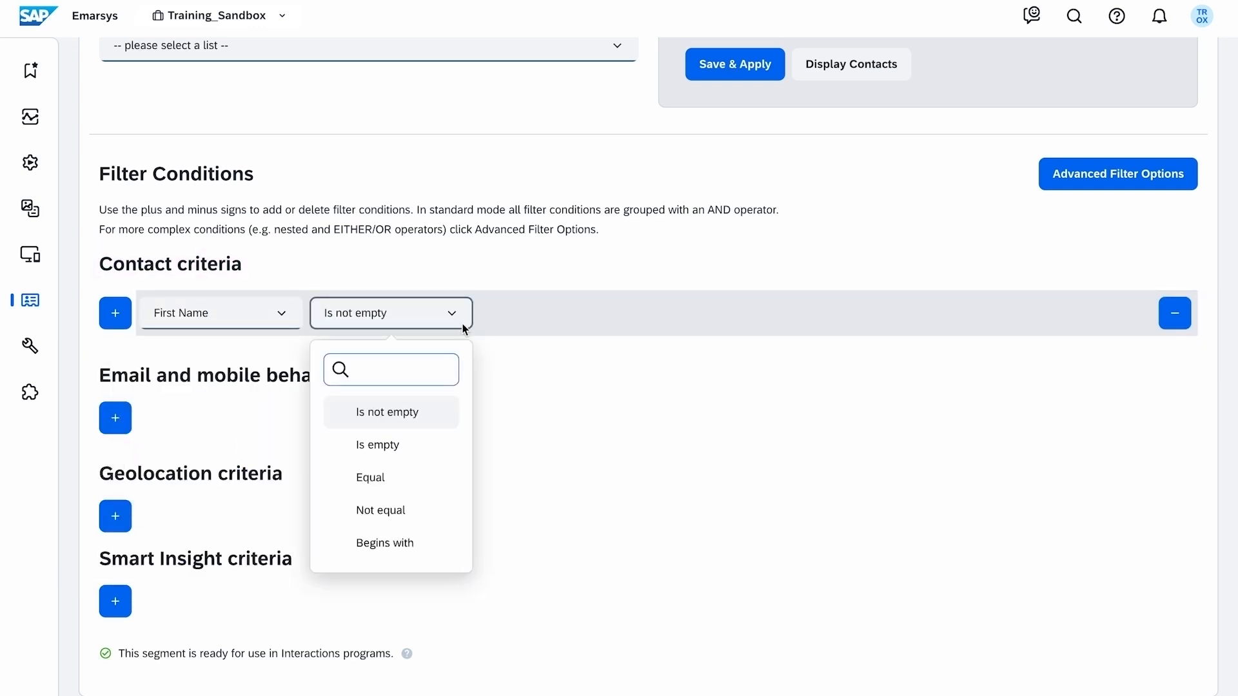
click(1175, 314)
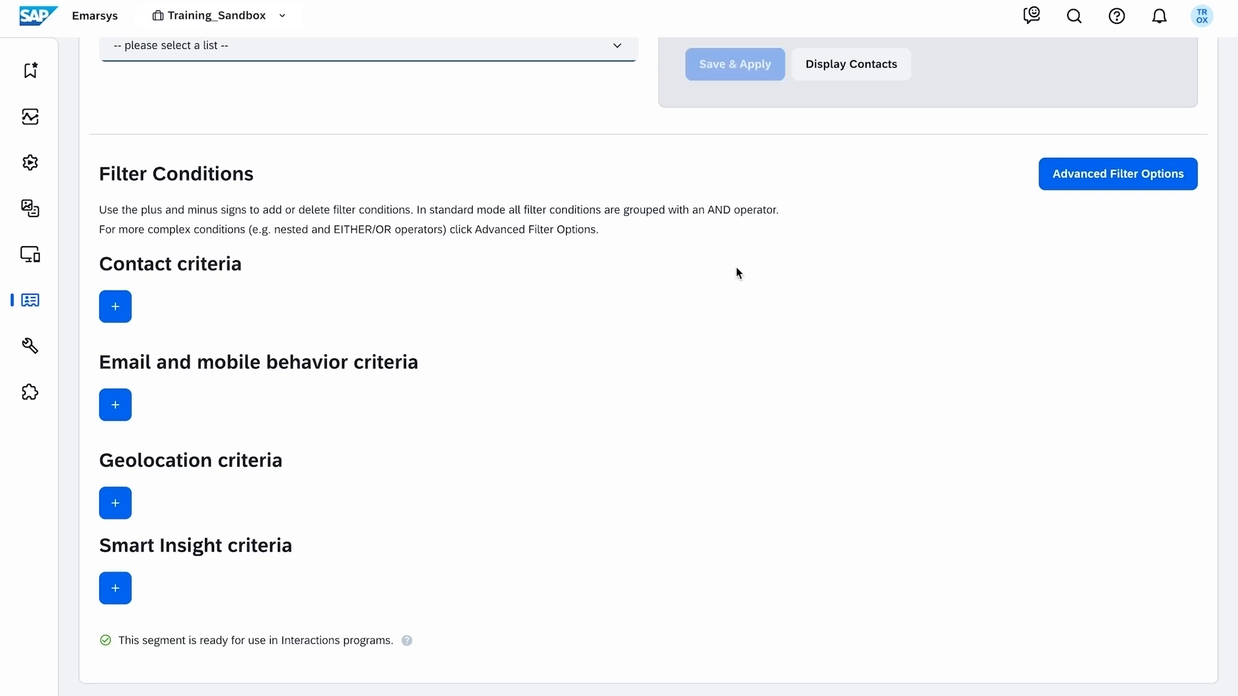
Step: Enable the advanced filter options and add a contact criterion: Date of Birth will be in exactly (ignoring the year) 30 days
click(1170, 192)
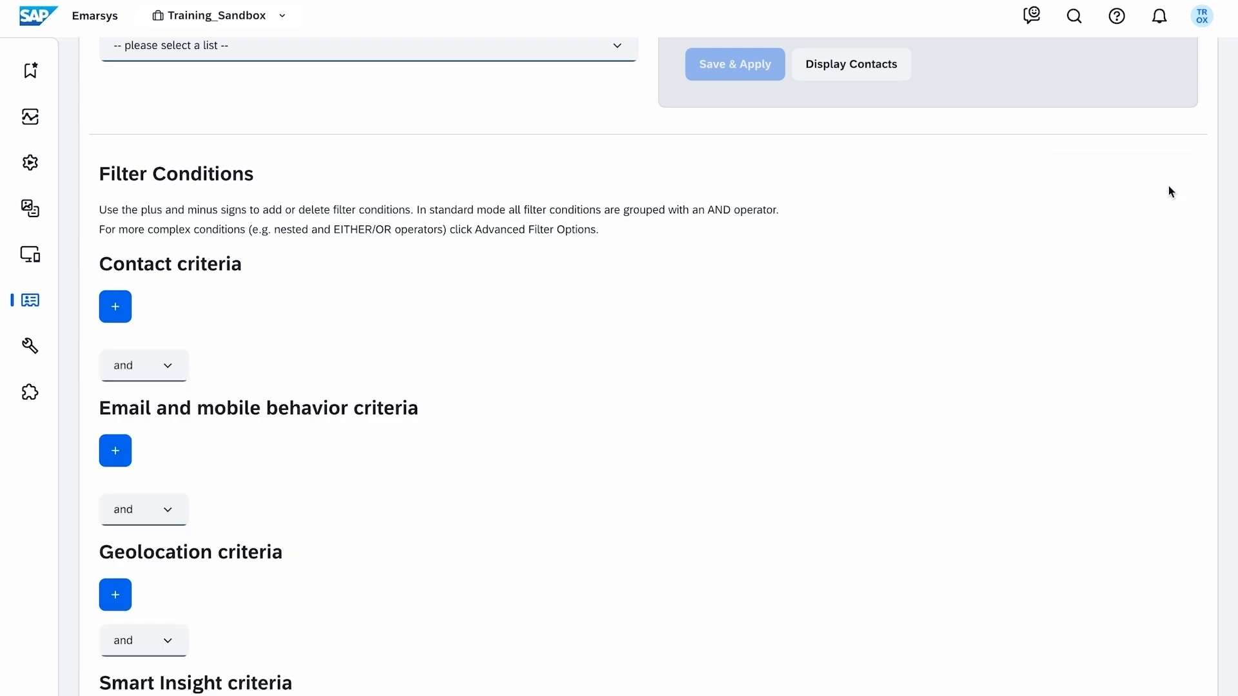
click(115, 306)
click(239, 313)
text(date)
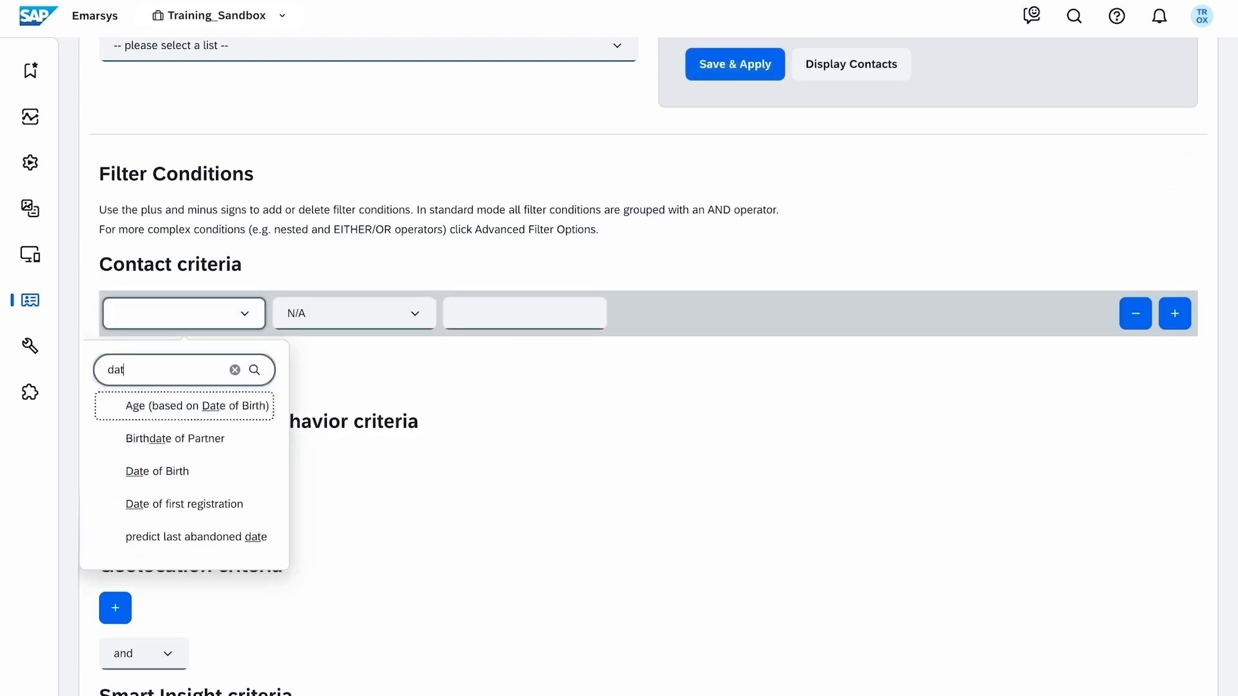
click(245, 471)
click(329, 329)
click(387, 483)
click(581, 313)
text(30)
Step: Add a second contact criterion to the same group with Country or region equal to Germany
click(1175, 314)
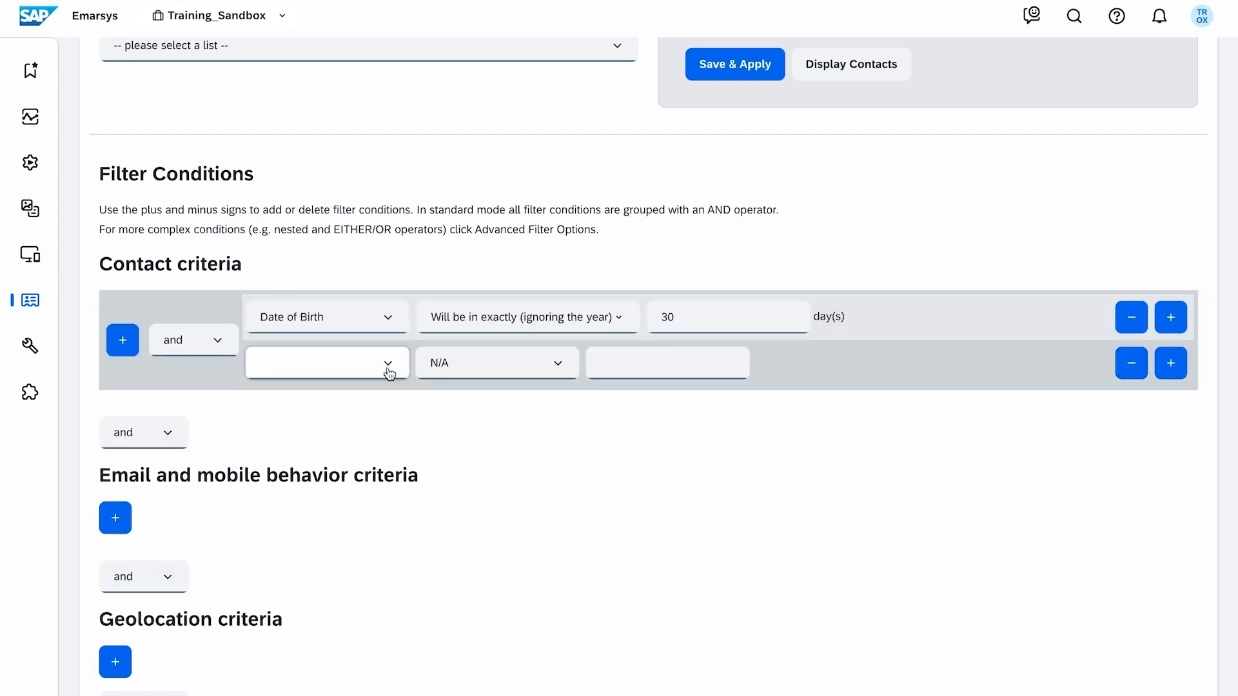
click(396, 367)
text(count)
click(386, 458)
click(517, 371)
click(519, 533)
click(670, 363)
text(germ)
click(713, 459)
Step: Set the operator after the contact criteria to or, and add a Country or region equal to France criterion alongside Germany in an or group
click(165, 432)
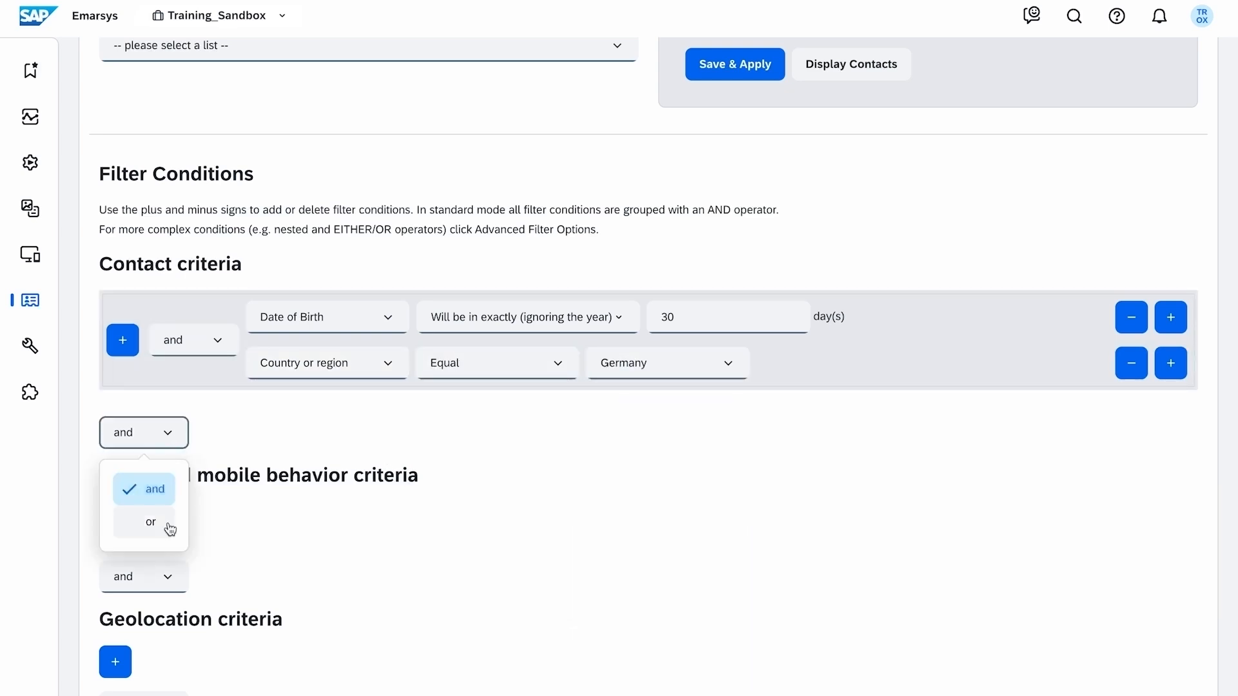
click(163, 523)
click(1170, 365)
click(471, 413)
text(count)
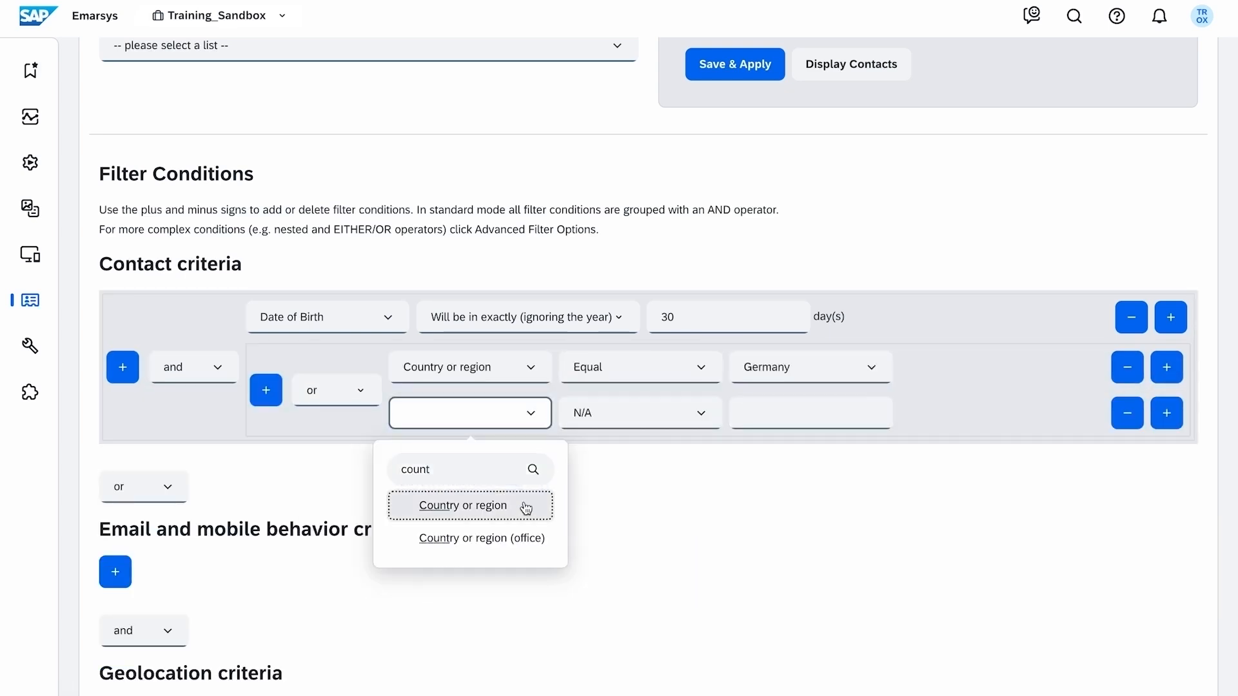
click(525, 506)
click(641, 416)
text(eq)
click(663, 508)
click(806, 413)
text(fran)
click(832, 520)
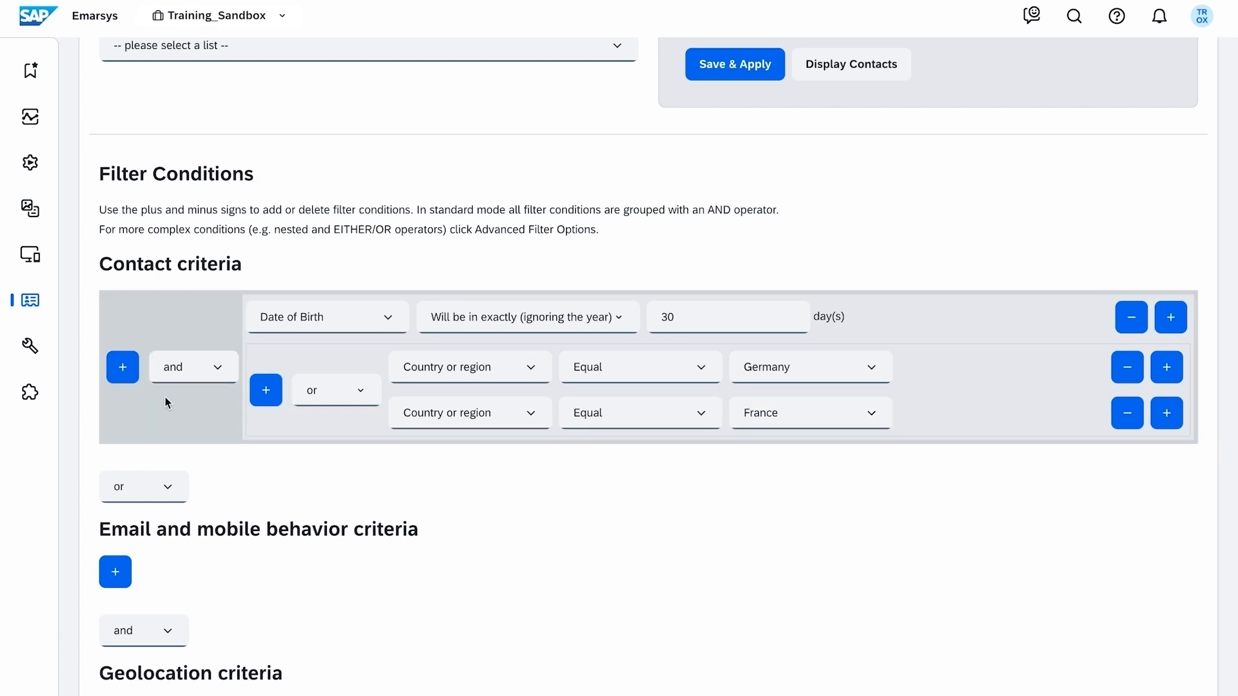
Step: Add an Opt-In contact criterion to the outer and group and choose its comparison operator
click(129, 371)
click(312, 464)
text(opt)
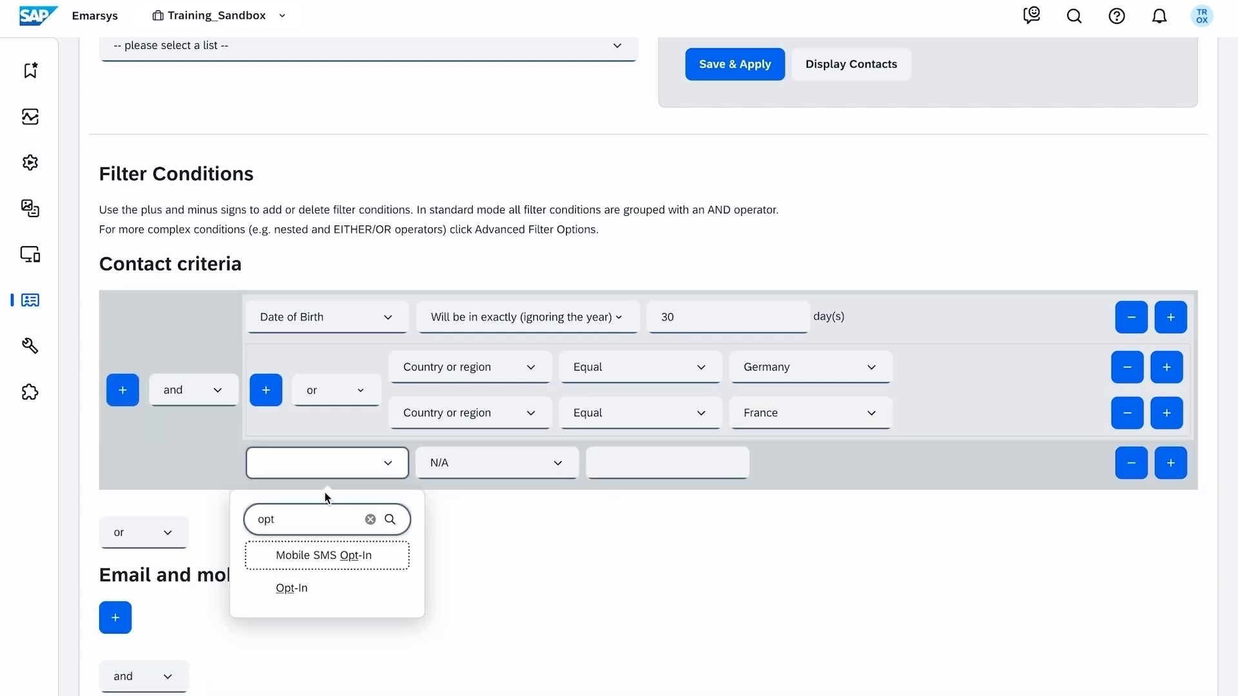
click(342, 589)
click(496, 463)
click(490, 344)
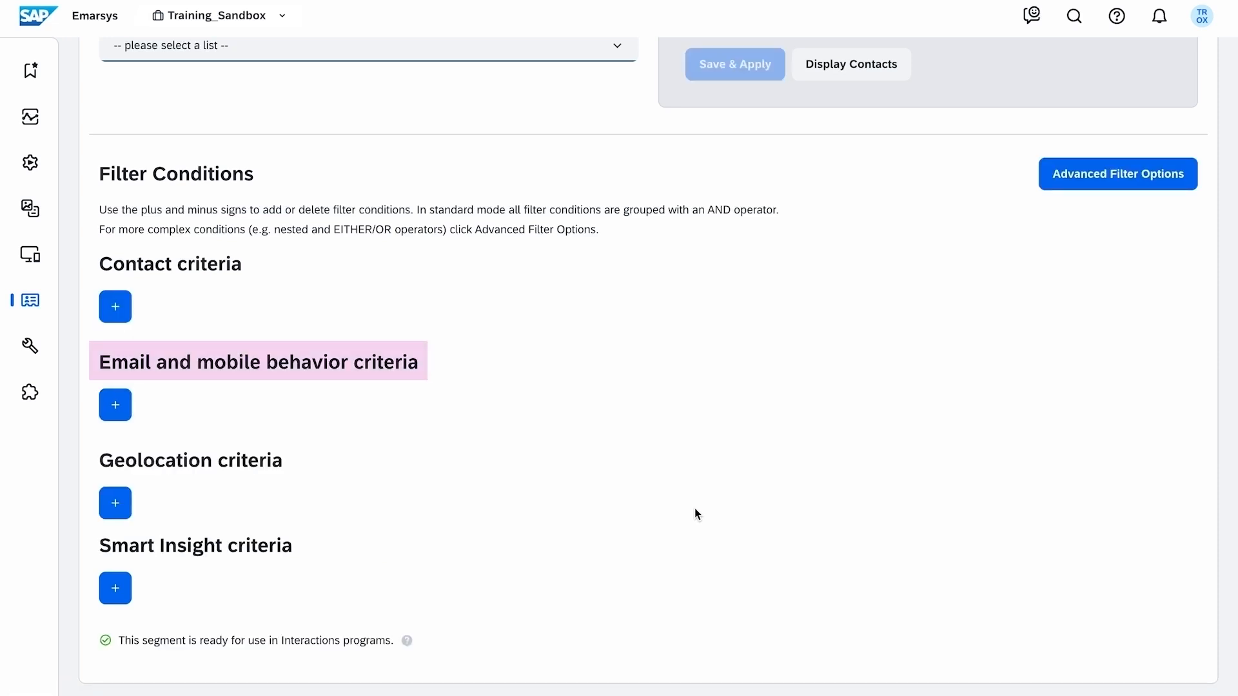
Step: Add an email behavior criterion for No email response (open or click) to emails launched in the last 30 days
click(120, 414)
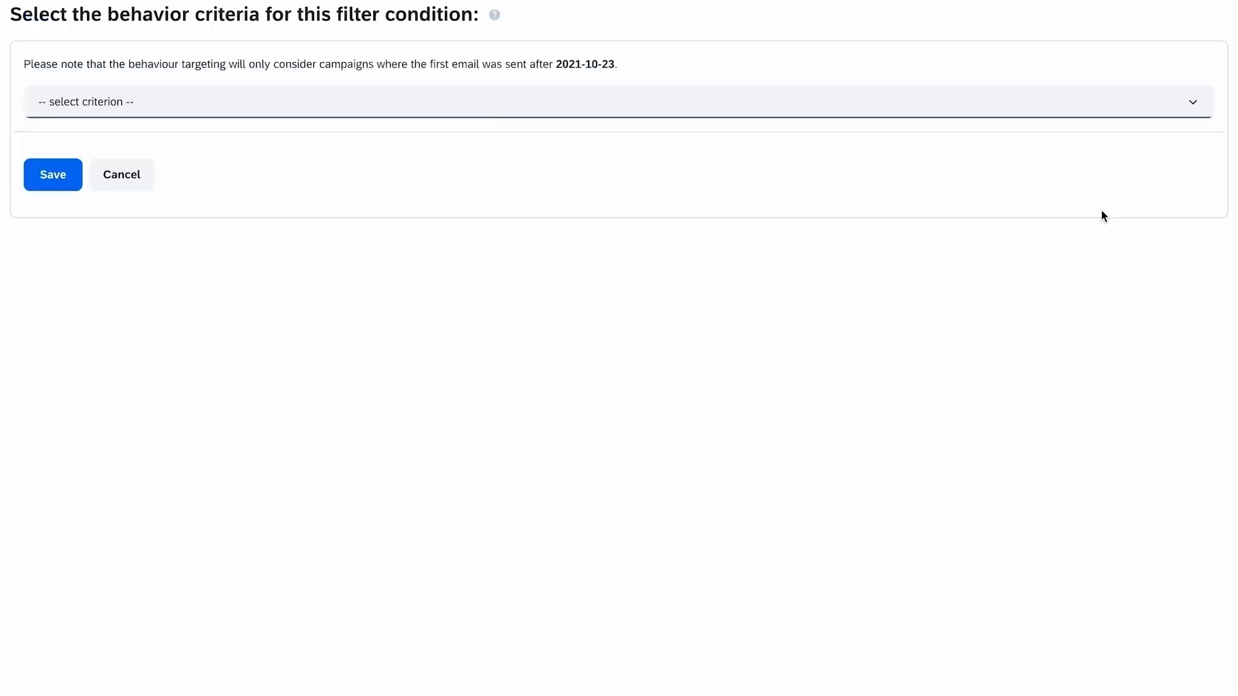
click(1186, 117)
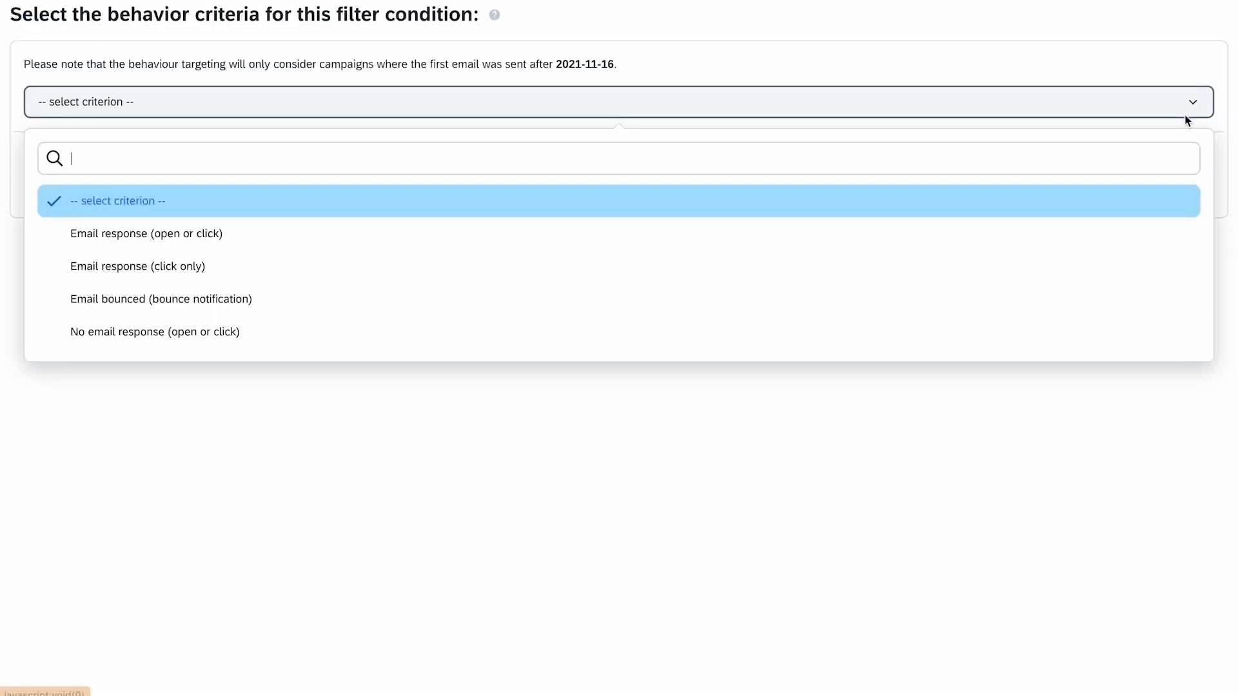
click(1169, 336)
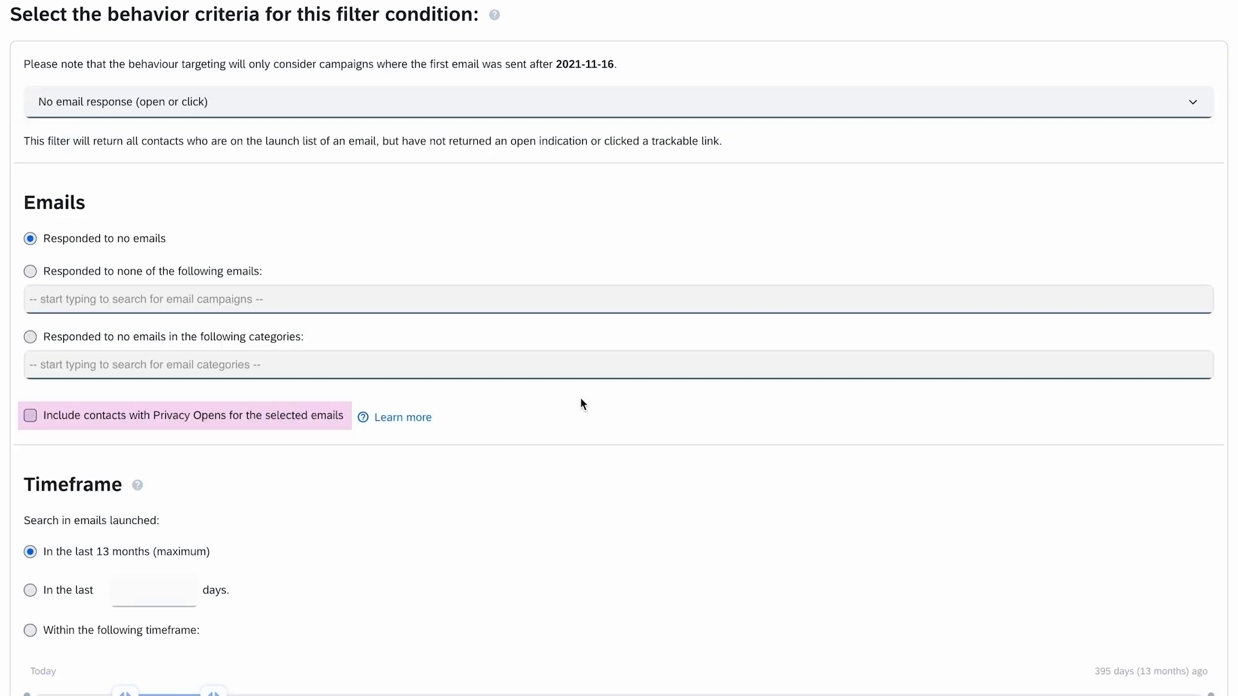
scroll(580, 397, down, 4)
click(154, 358)
text(30)
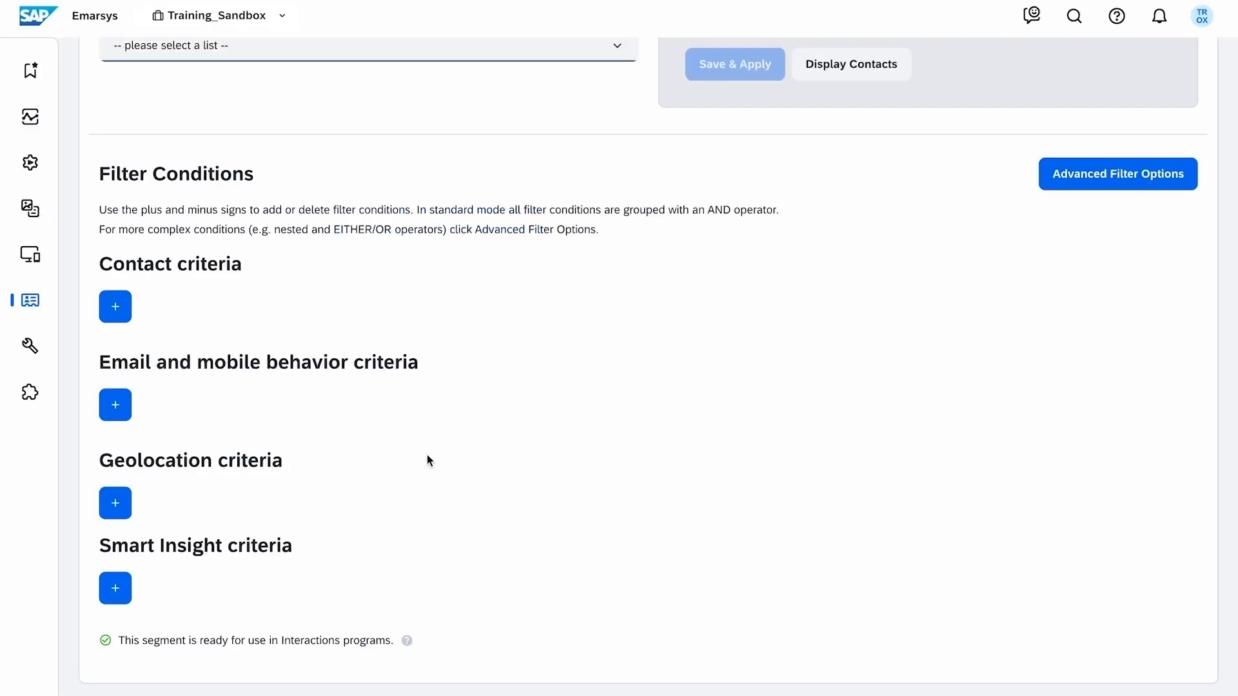
Step: Add a geolocation criterion with Germany as a location
click(116, 504)
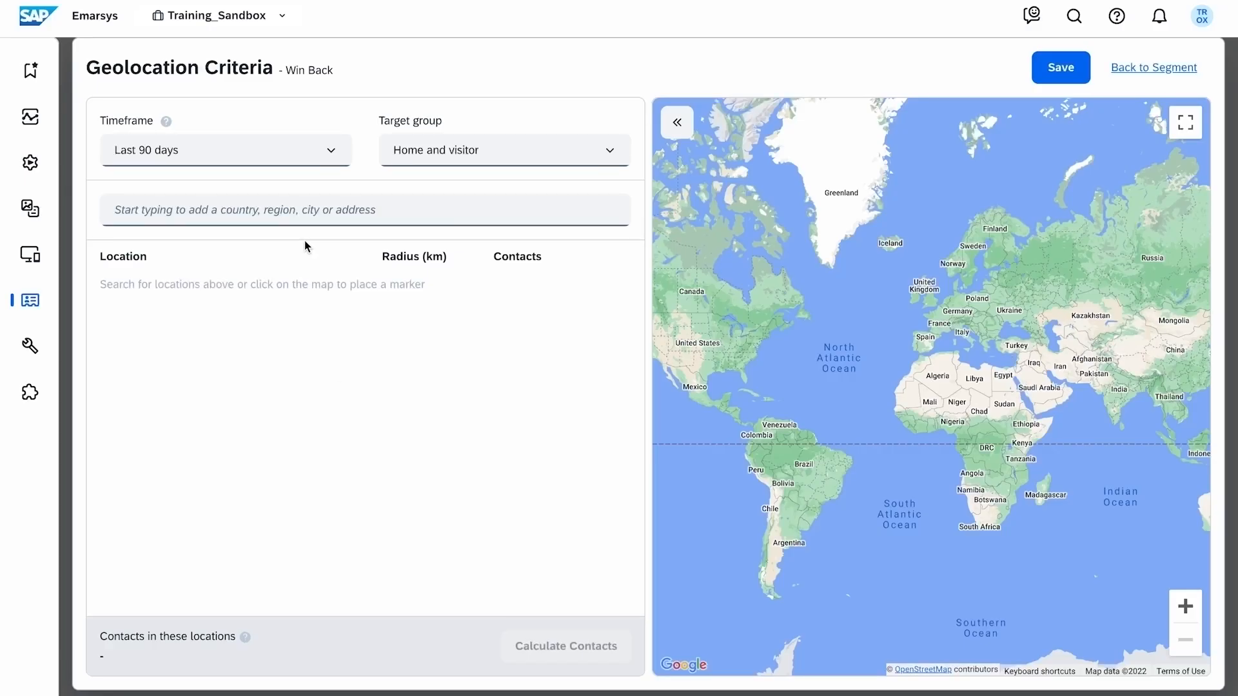
click(300, 211)
text(German)
click(297, 240)
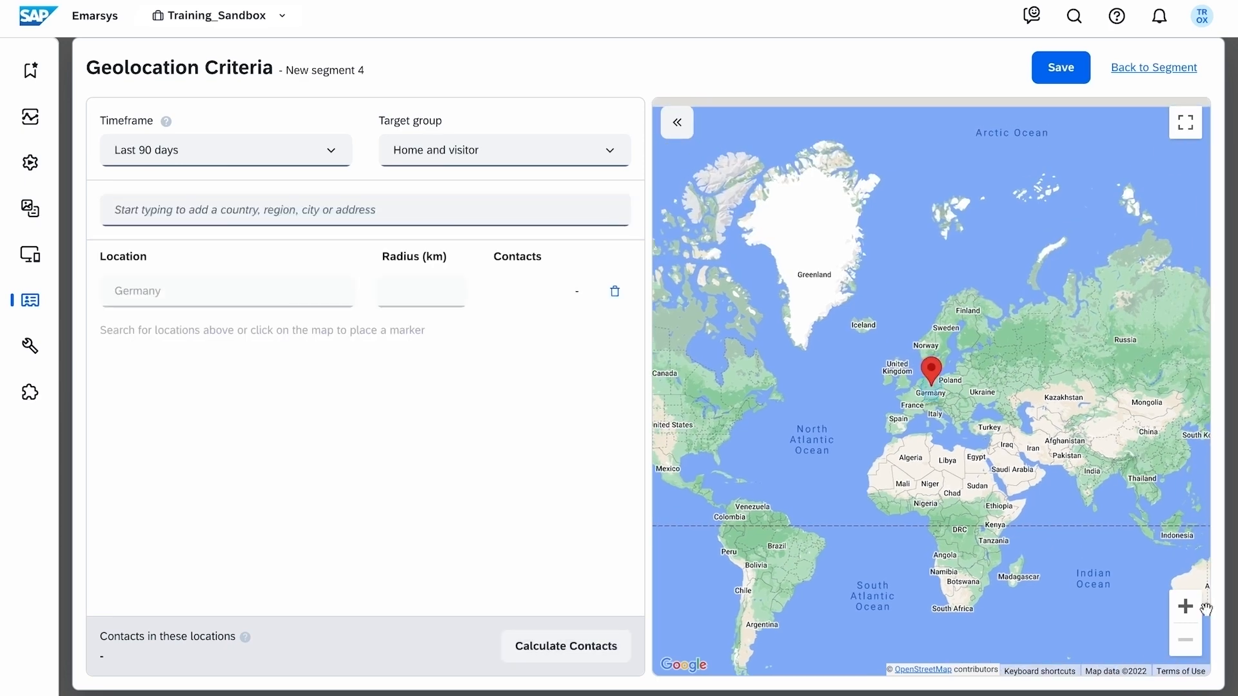
Step: Place a geolocation marker at London on the map and set its radius to 120 km
click(1185, 607)
click(1185, 606)
click(1185, 606)
click(1185, 606)
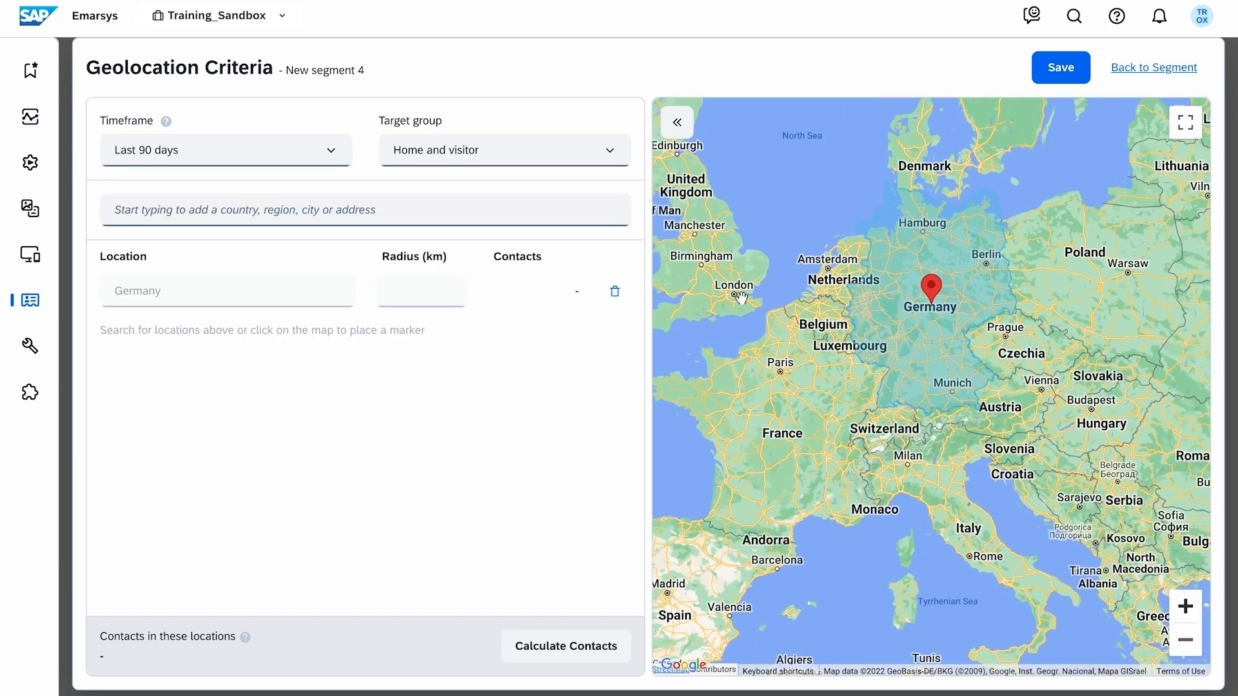
click(735, 292)
text(120)
click(488, 454)
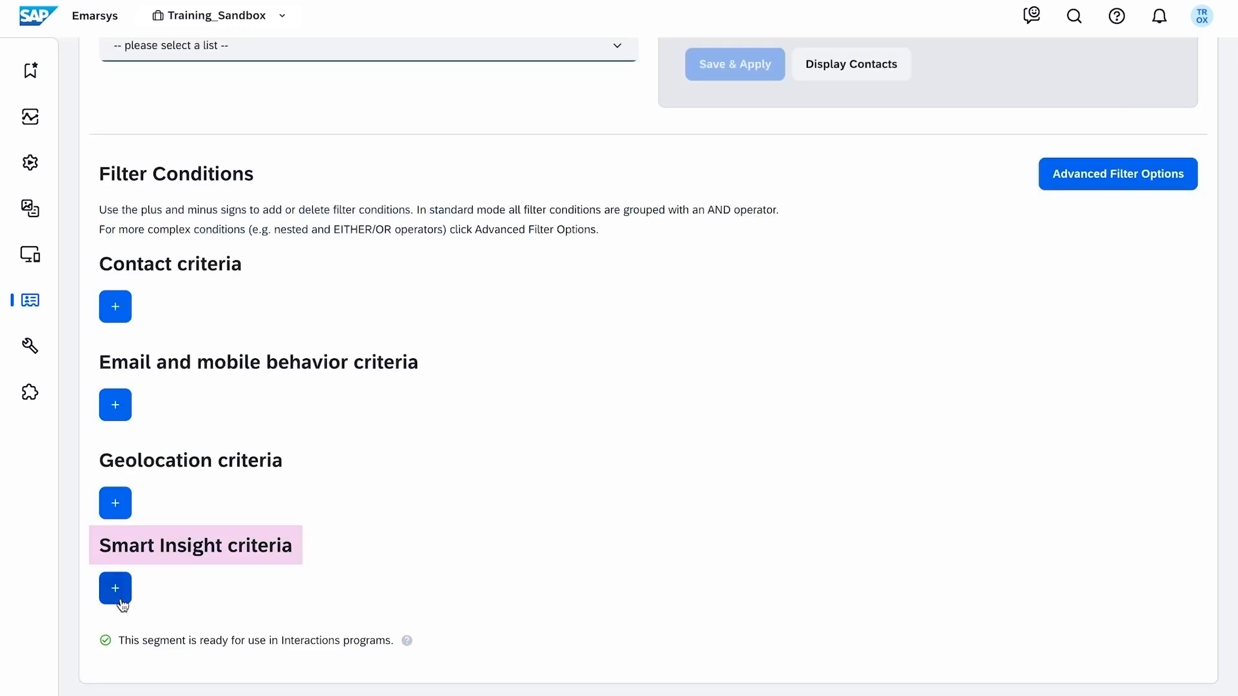
Step: Add a Smart Insight criterion for Days since last engagement with an upper limit of 30
click(121, 600)
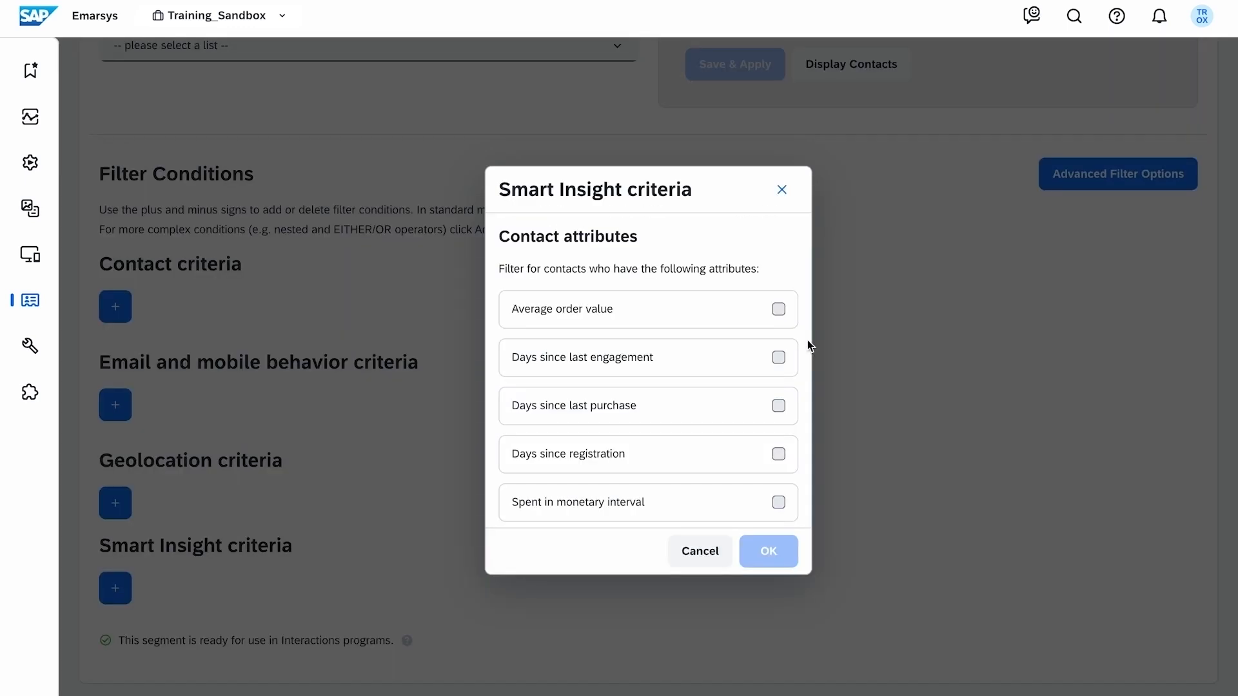
click(780, 359)
double_click(706, 476)
text(30)
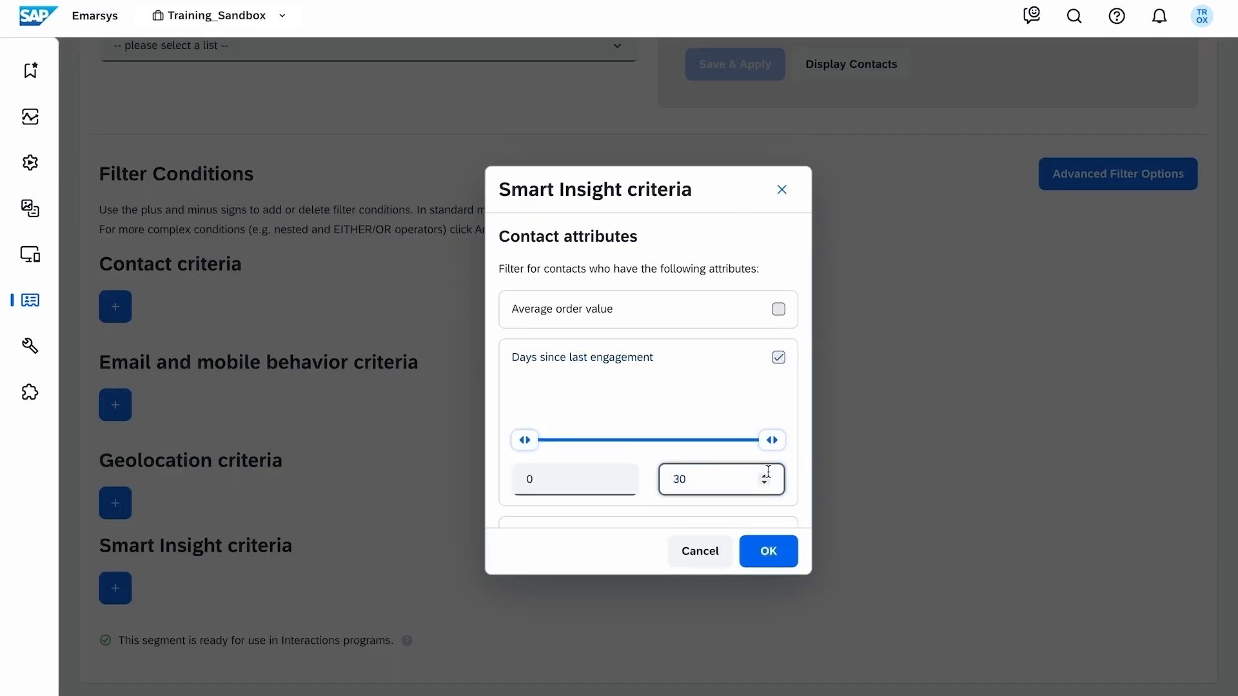
Step: Add Customer lifecycle stage Active customer and Buyer status Gold and Platinum to the Smart Insight criterion, and confirm it
scroll(800, 419, down, 10)
click(780, 391)
click(518, 454)
click(779, 341)
click(518, 461)
click(518, 489)
click(768, 551)
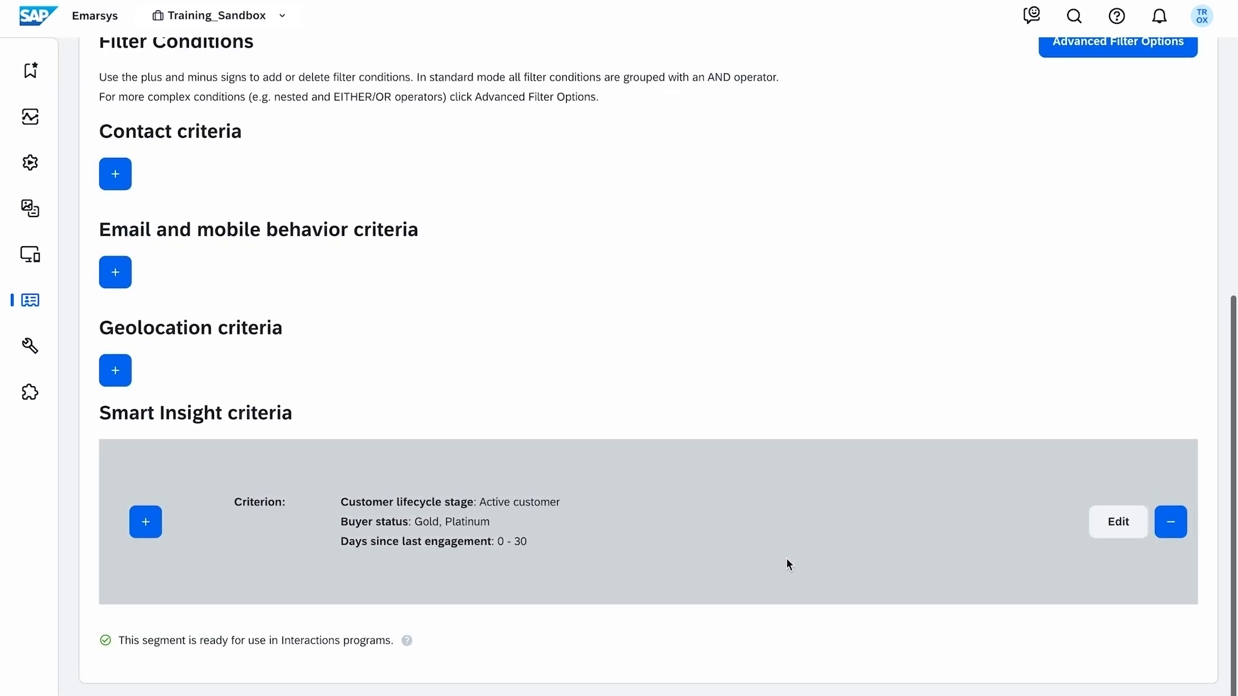
Step: Save and apply the Active Customer segment
scroll(877, 378, up, 8)
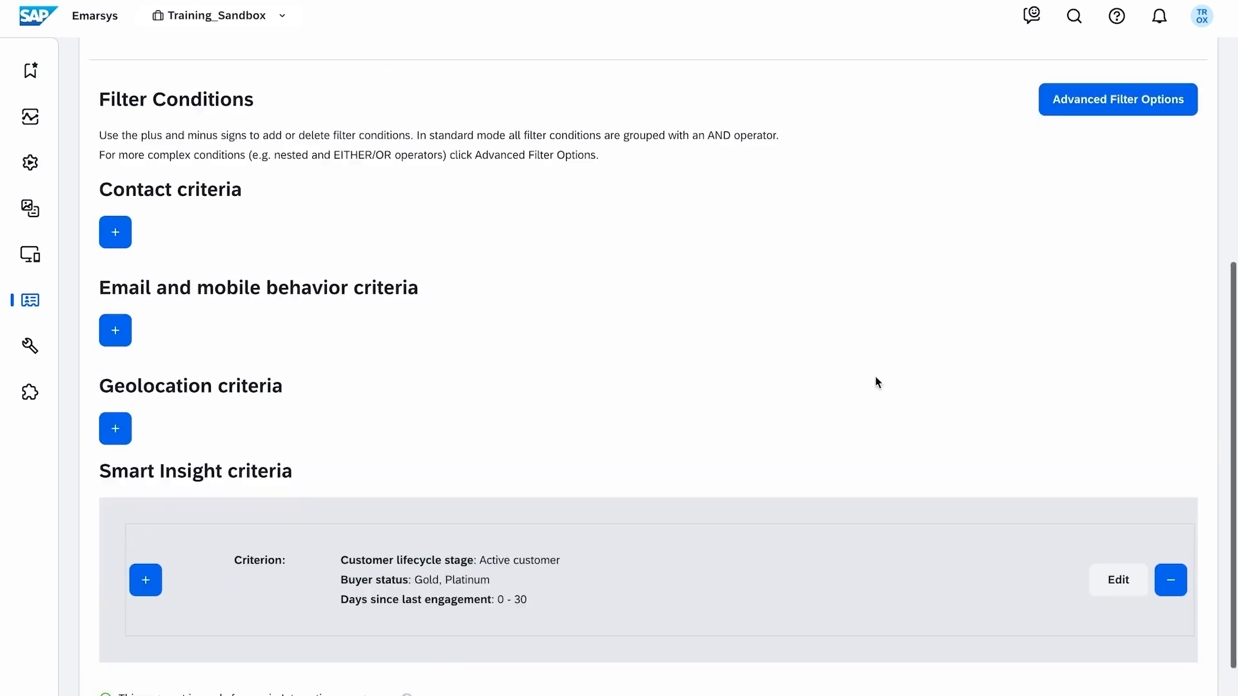
click(735, 450)
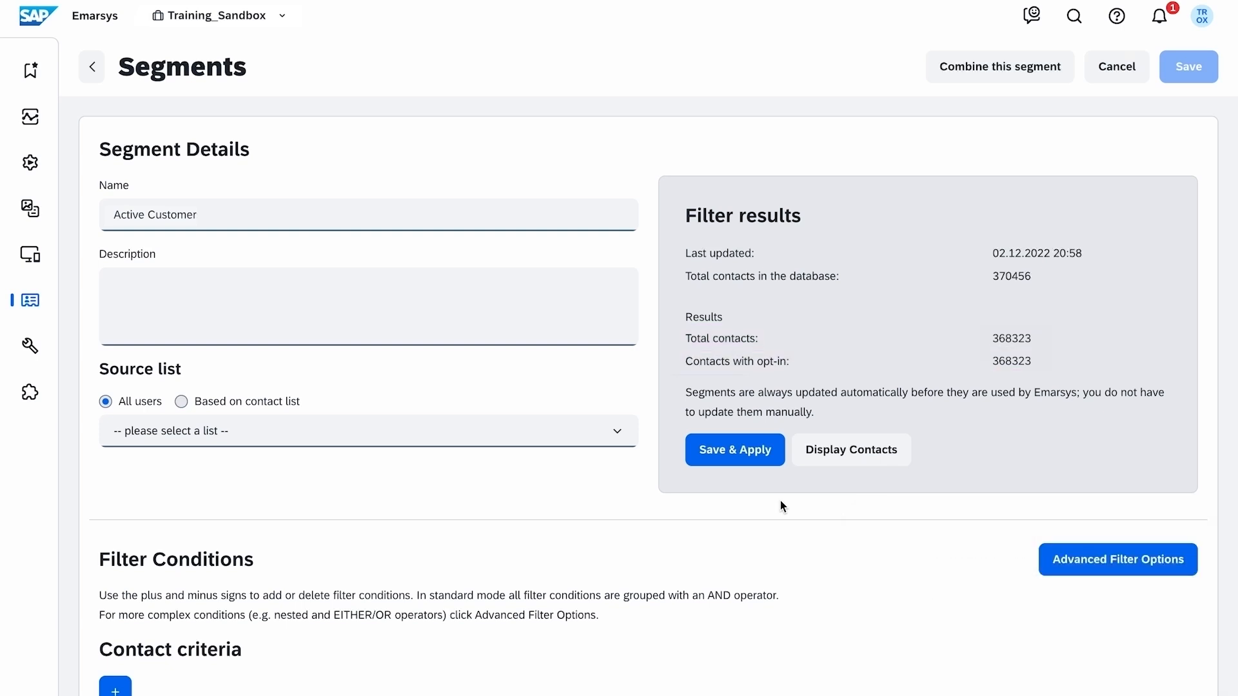
Step: Check the Segment Results notification and display the list of contacts in the Active Customer segment
click(1161, 17)
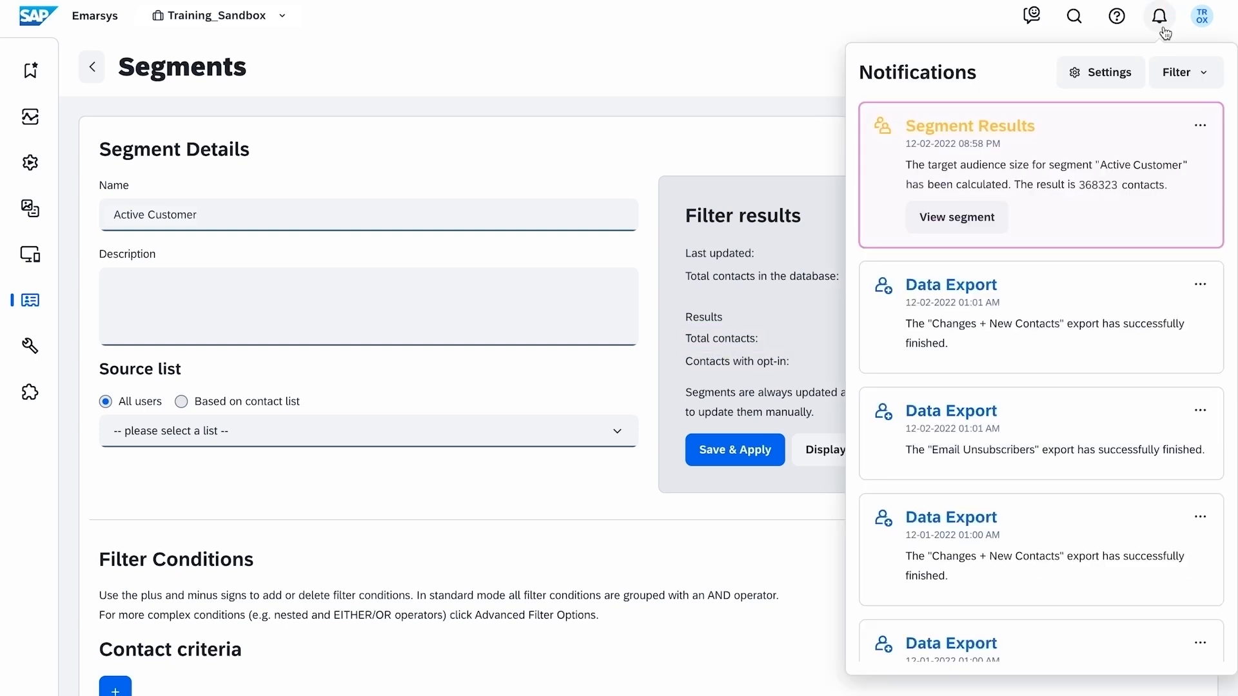
click(1160, 20)
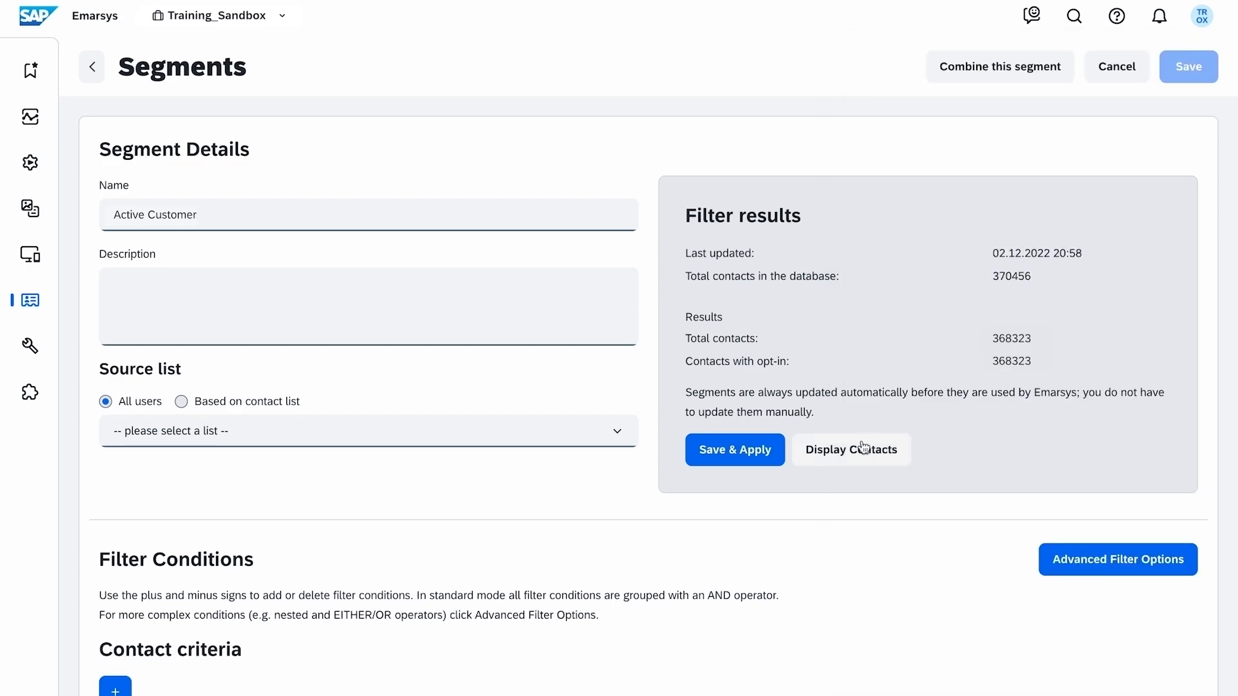
click(869, 463)
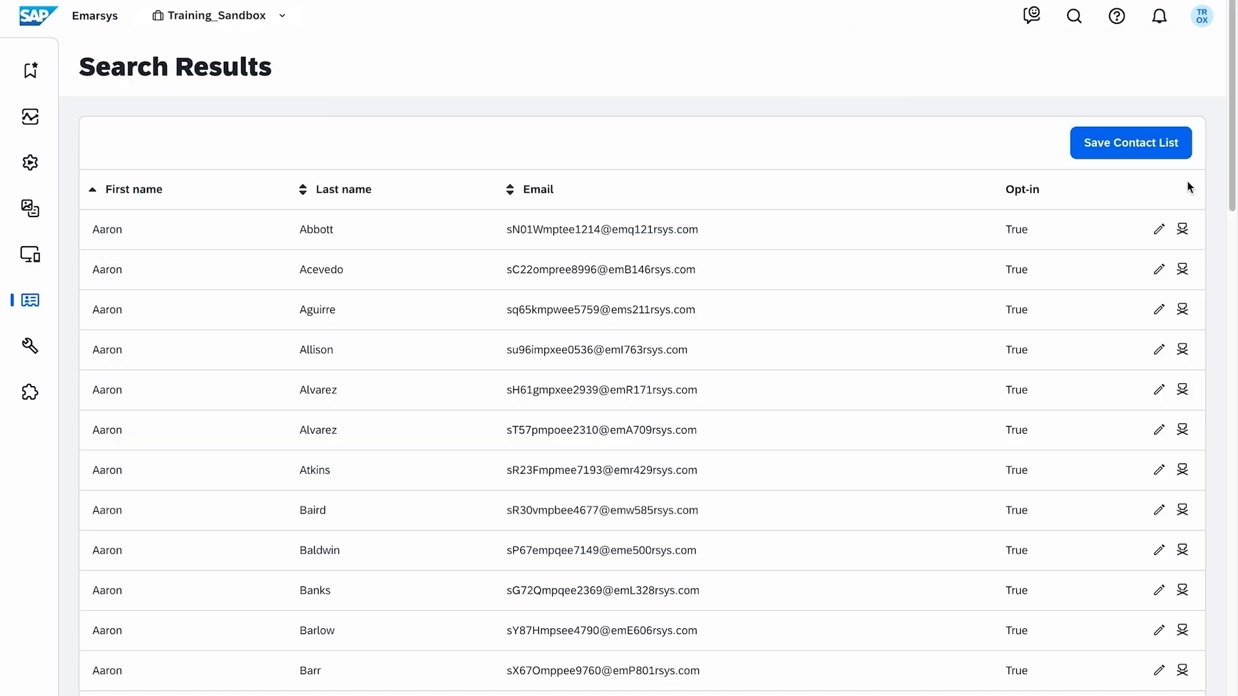
mouse_move(1233, 177)
mouse_down()
mouse_move(1232, 215)
mouse_move(1233, 176)
mouse_up()
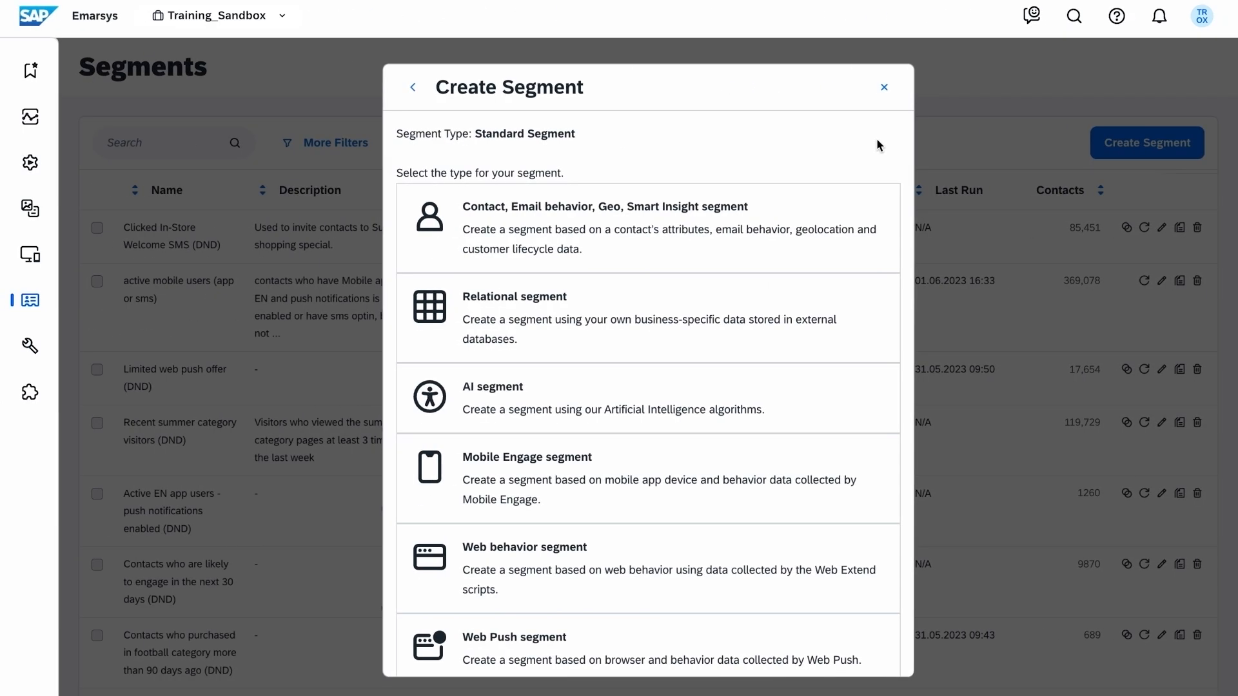
Step: Create a relational segment named "Contacts who purchased in football category more than 90 days ago"
click(859, 339)
click(477, 192)
text(Contacts who purchased in football category more than 90 days ago)
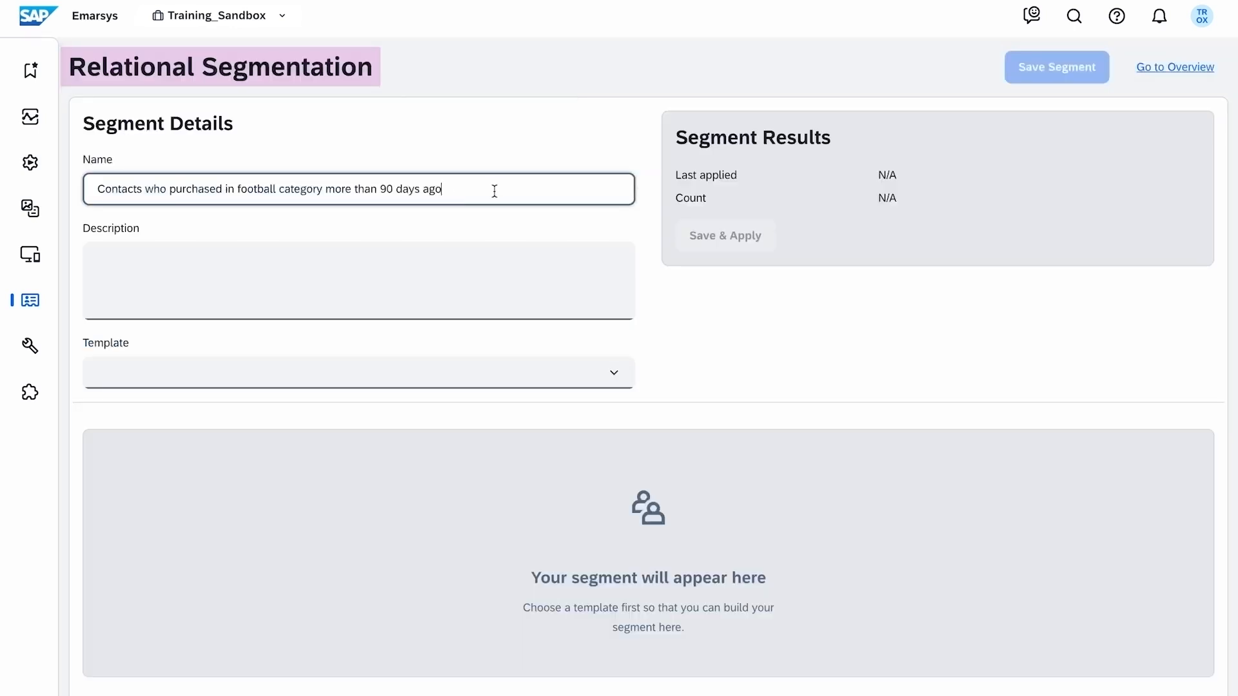
Step: Use the template "Contacts who purchased in X category more than Y days ago" with football and 90 days, and save and apply the segment
click(616, 374)
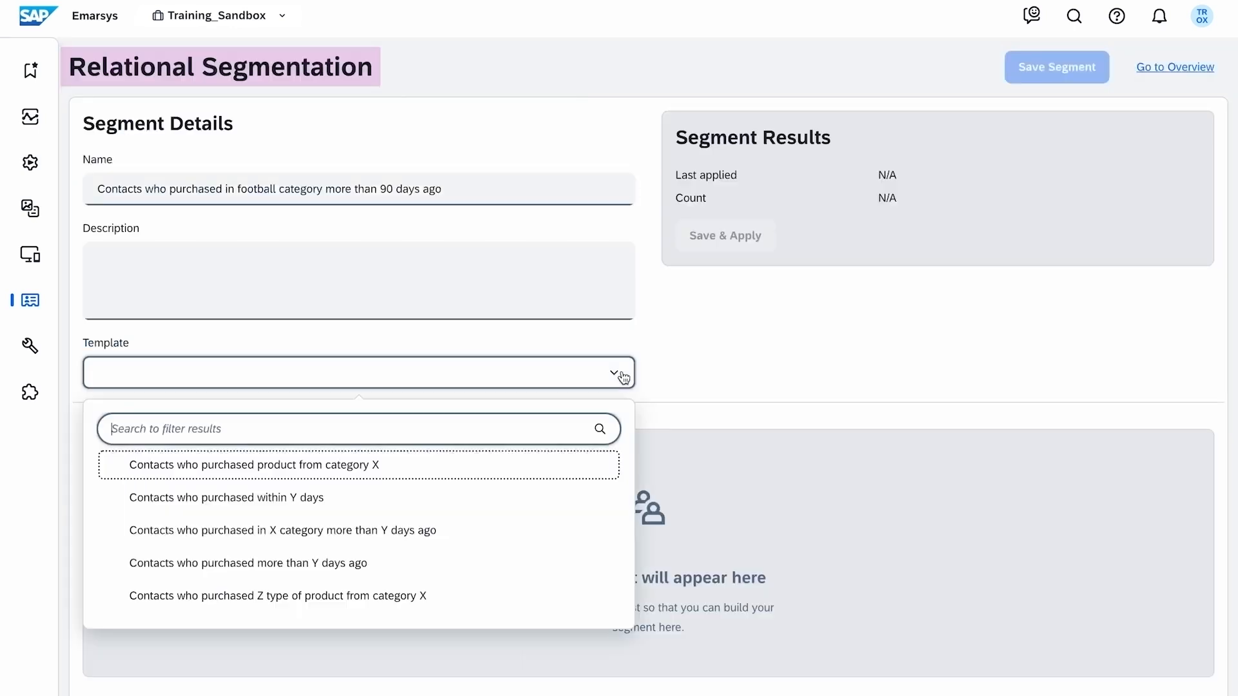
click(554, 531)
click(412, 485)
click(409, 488)
click(539, 485)
text(90)
click(576, 513)
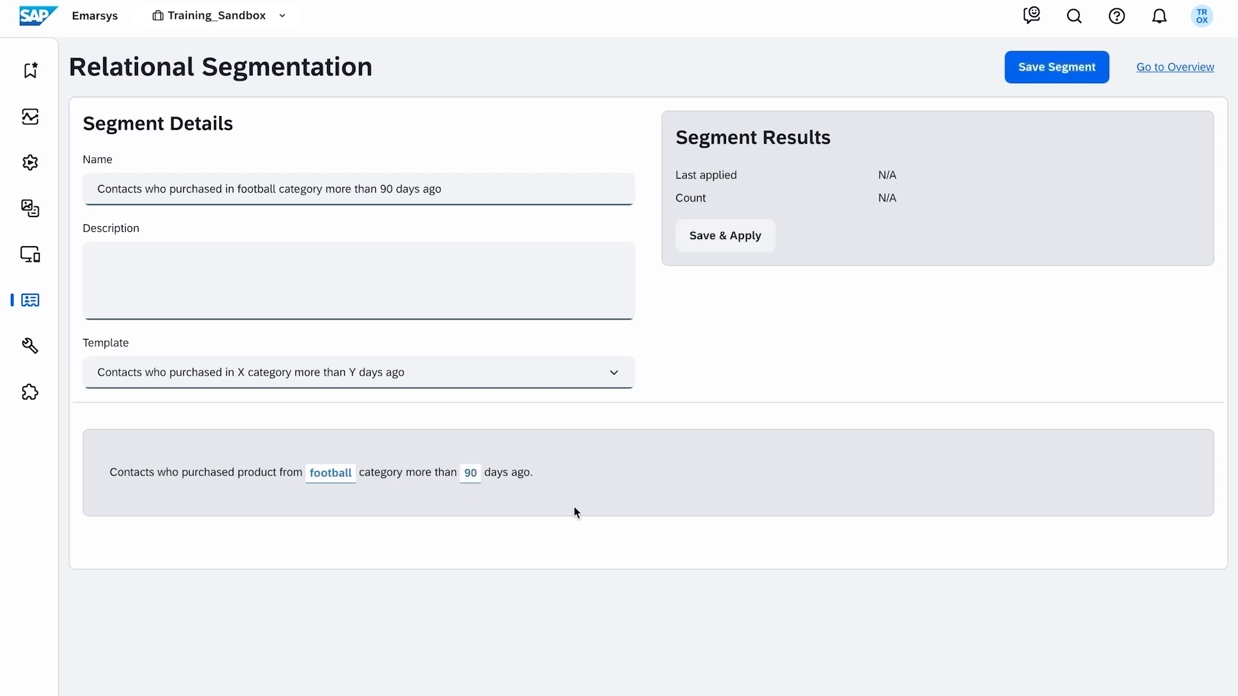
click(735, 248)
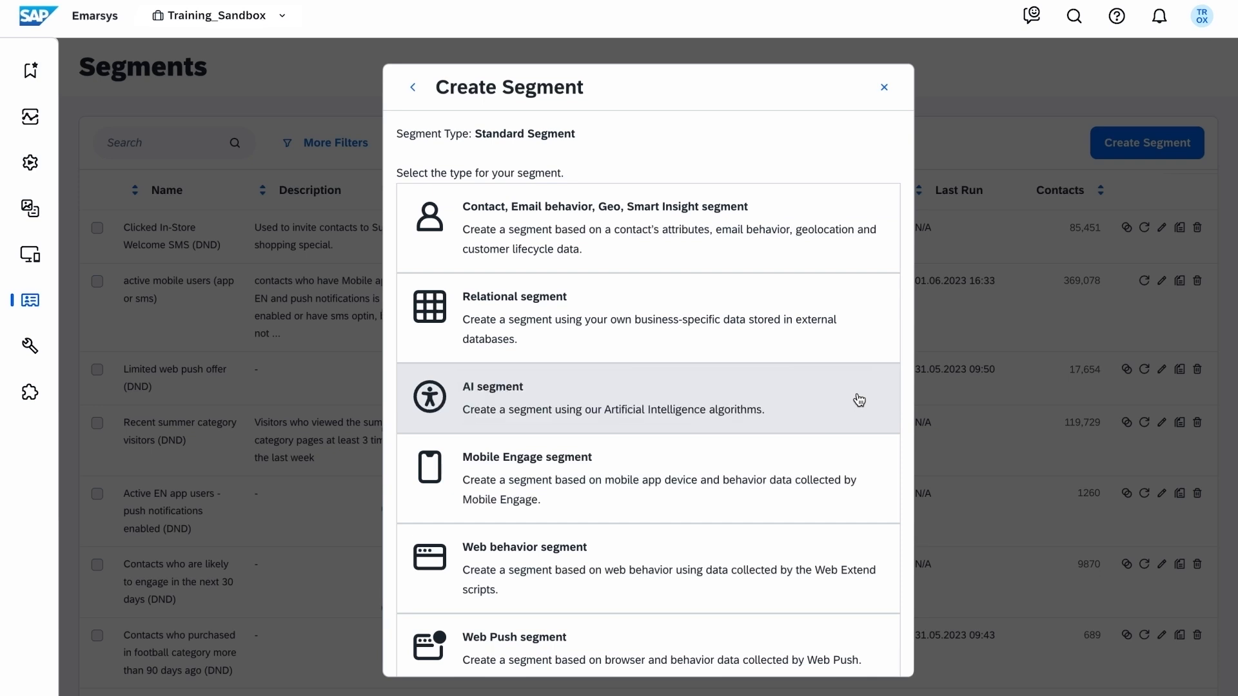
Step: Create an AI segment named "Contacts who are likely to engage in the next 30 days" with the AI – Predictive email engagement template
click(859, 400)
click(389, 189)
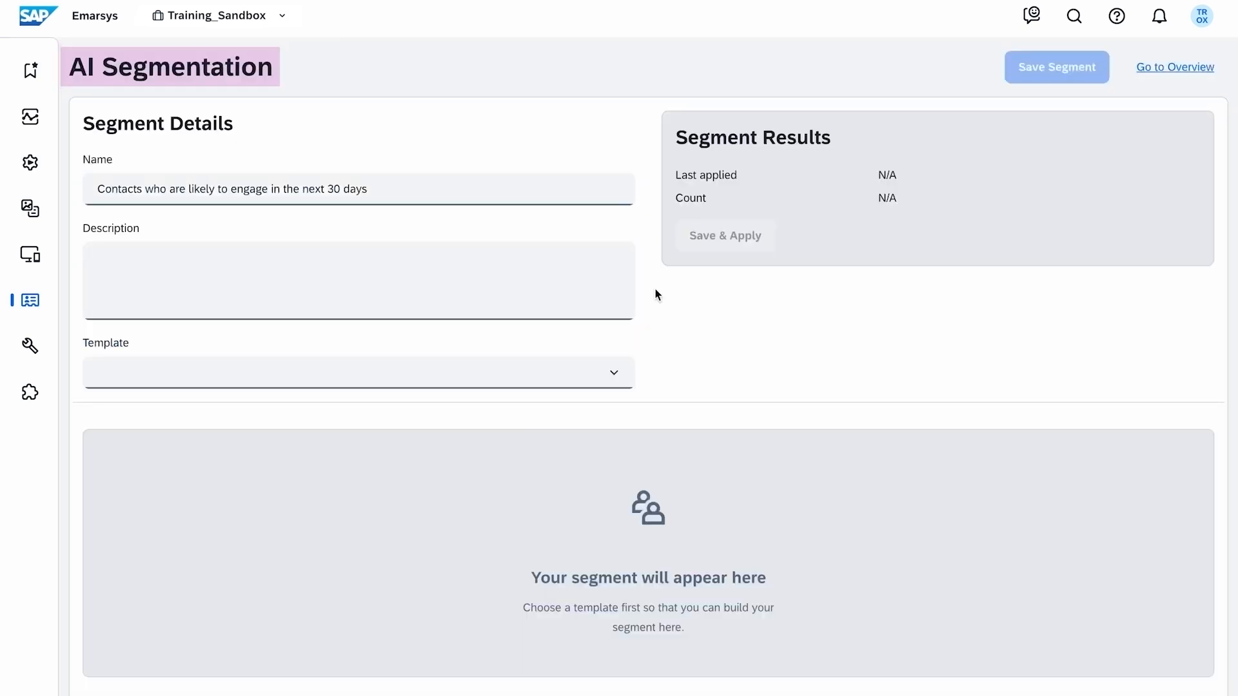
click(616, 375)
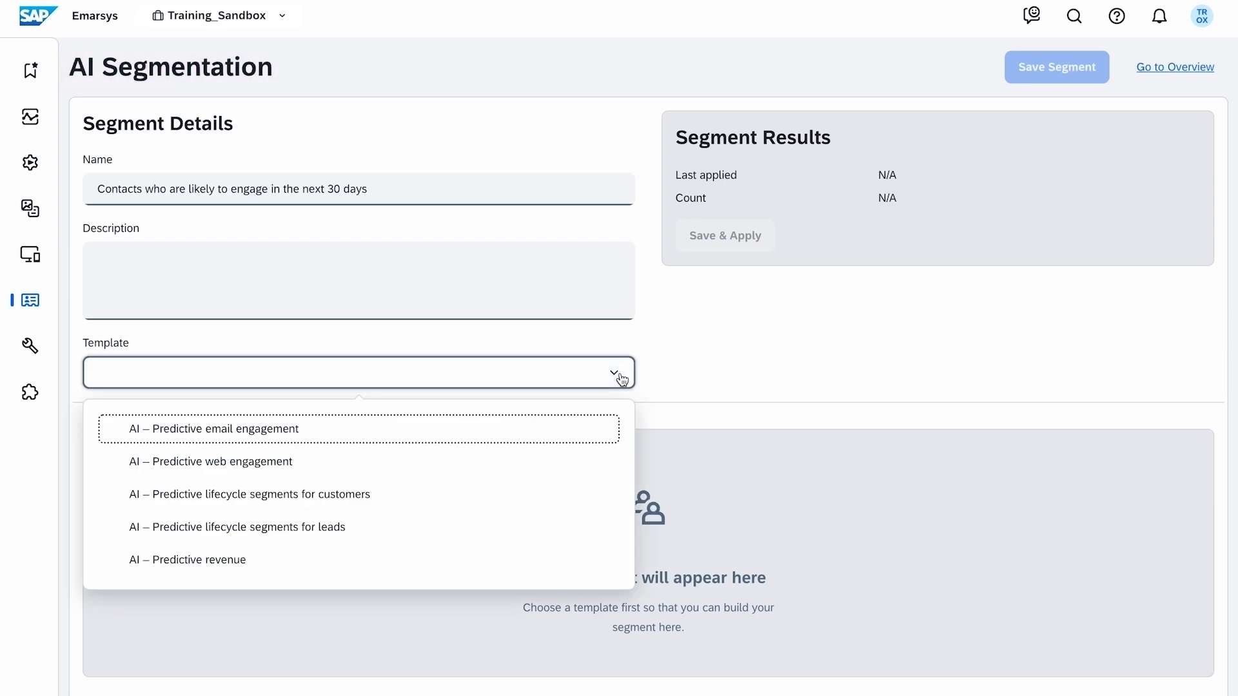
click(594, 428)
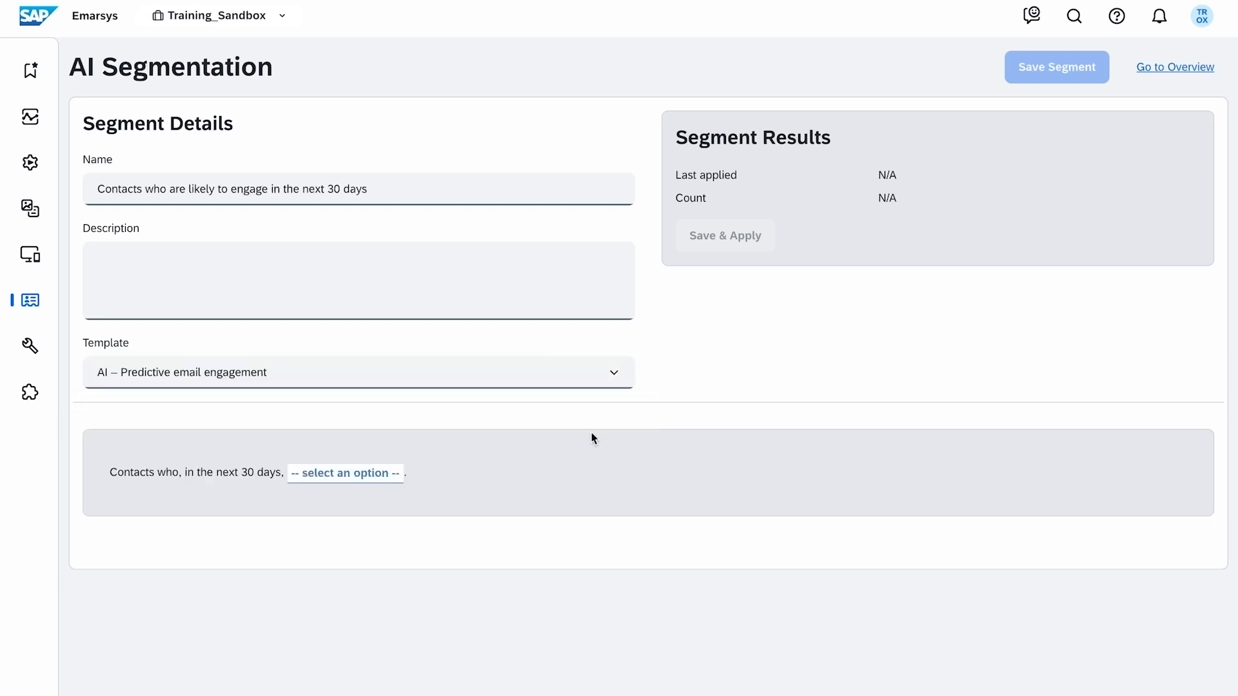
Step: Set the predicted behavior to "are likely to engage" and save and apply the AI segment
click(398, 483)
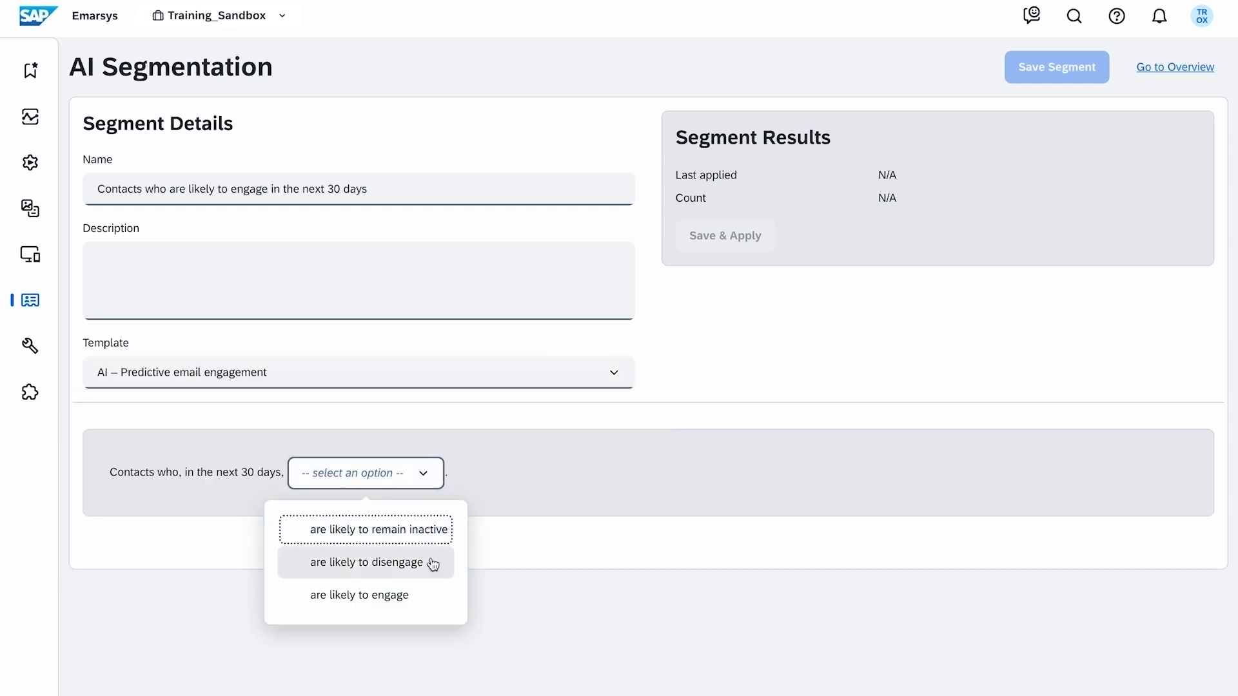
click(381, 596)
click(728, 236)
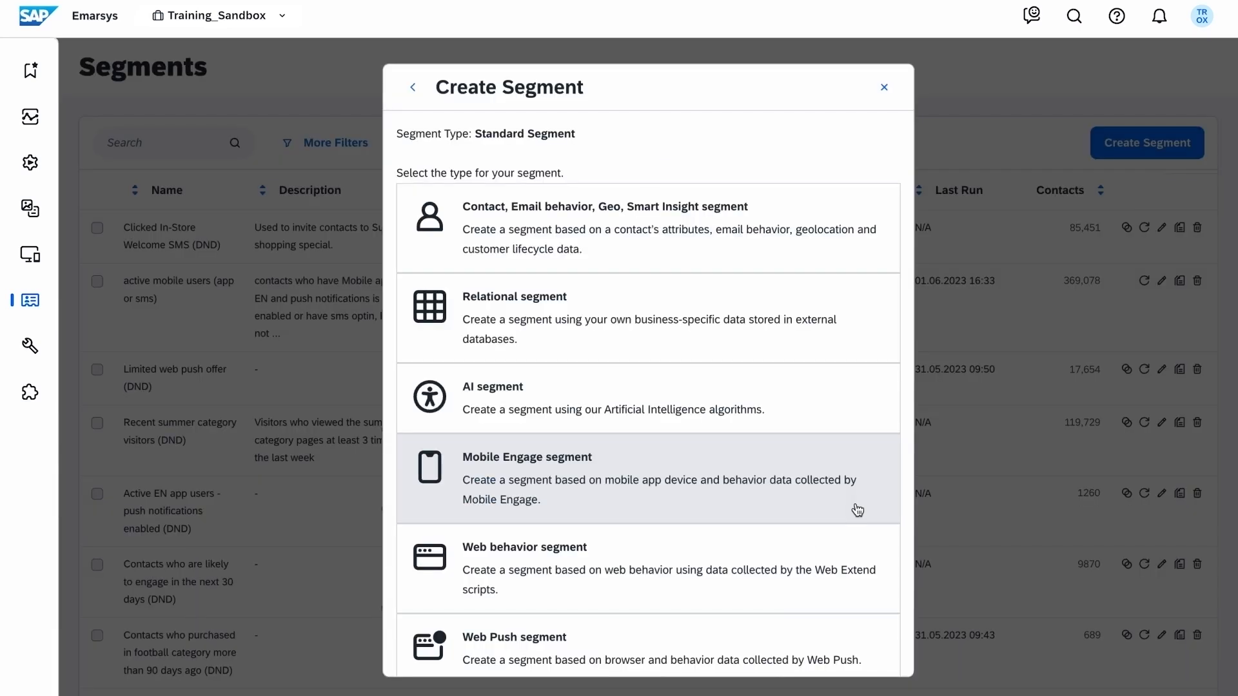
Step: Create a Mobile Engage segment named "Active EN app users - push notifications enabled"
click(858, 509)
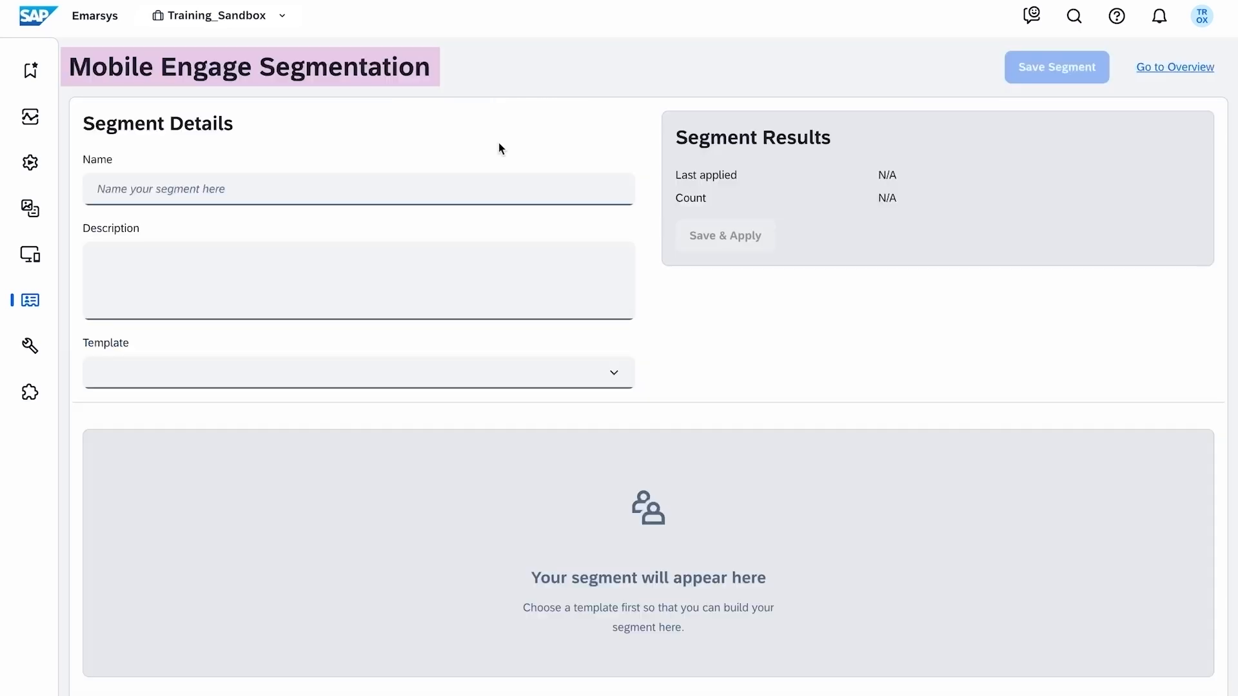
click(453, 191)
text(Active EN app users - push notifications enabled)
Step: Apply the General segment template to the Mobile Engage segment and select the Lifestyle Labels app
click(611, 372)
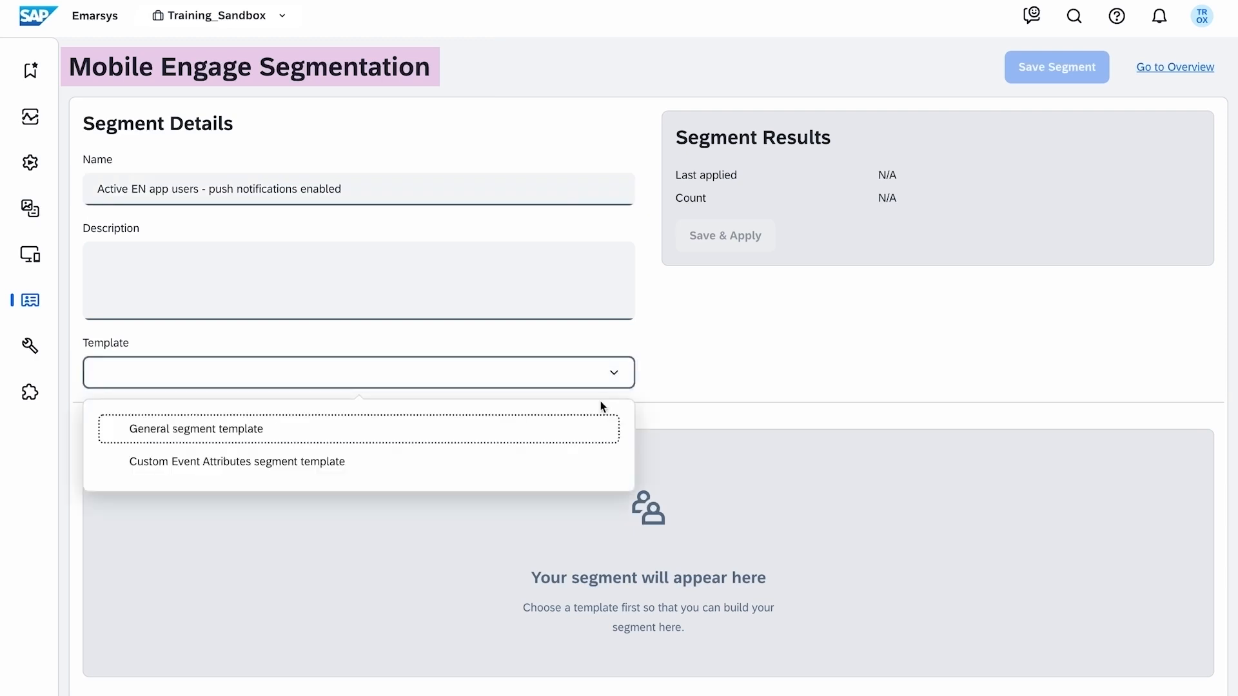
click(592, 425)
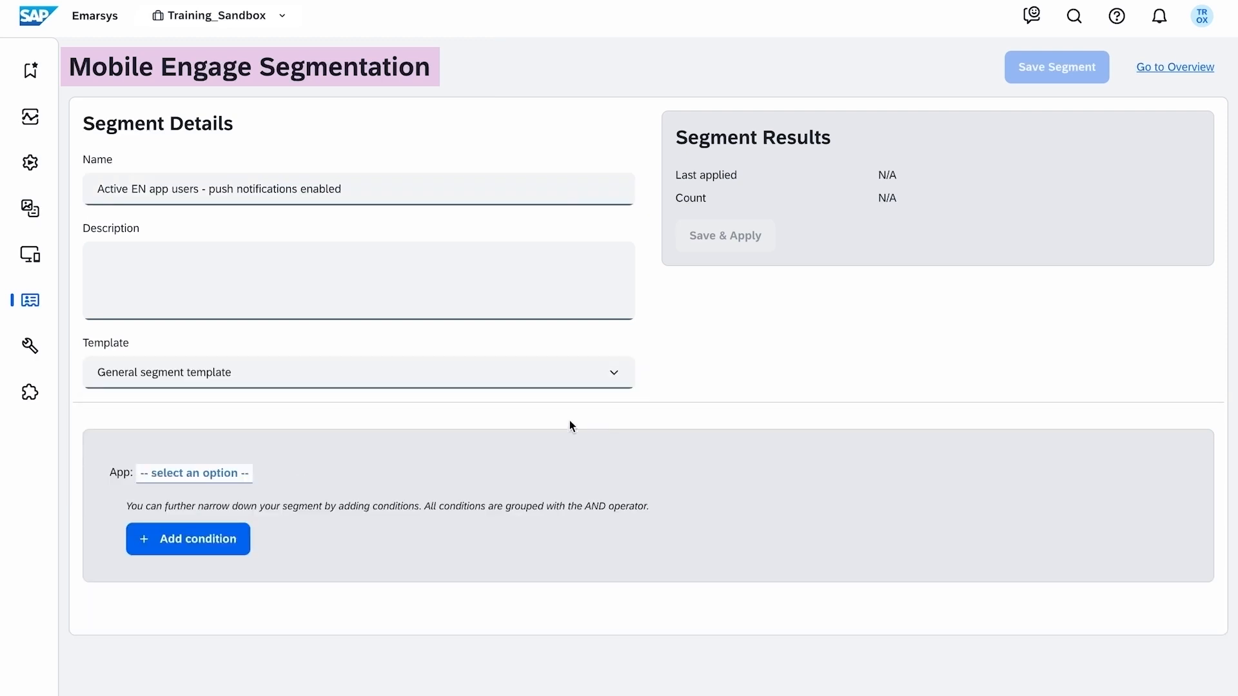
click(240, 475)
click(253, 591)
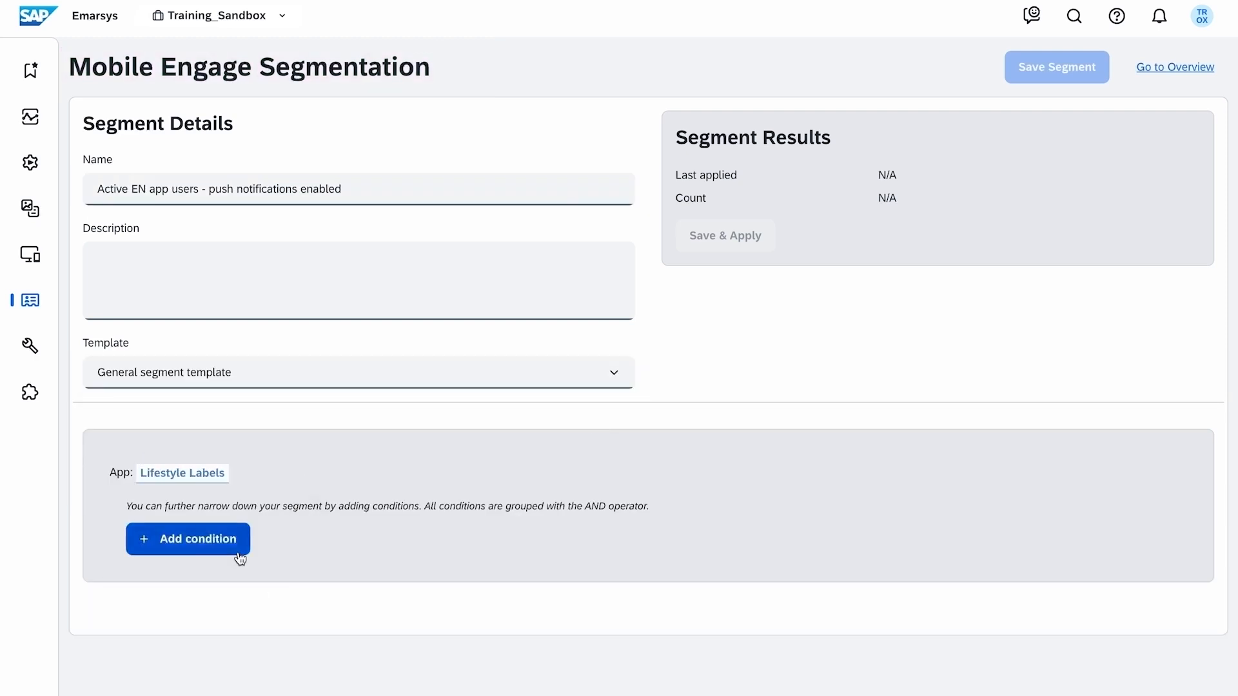
Step: Add conditions to the Mobile Engage segment for mobile push notifications enabled and device language is English
click(240, 558)
click(321, 356)
click(228, 577)
scroll(261, 484, down, 3)
click(257, 409)
Step: Add a condition requiring last app activity to be within 3 hours
click(239, 610)
click(267, 611)
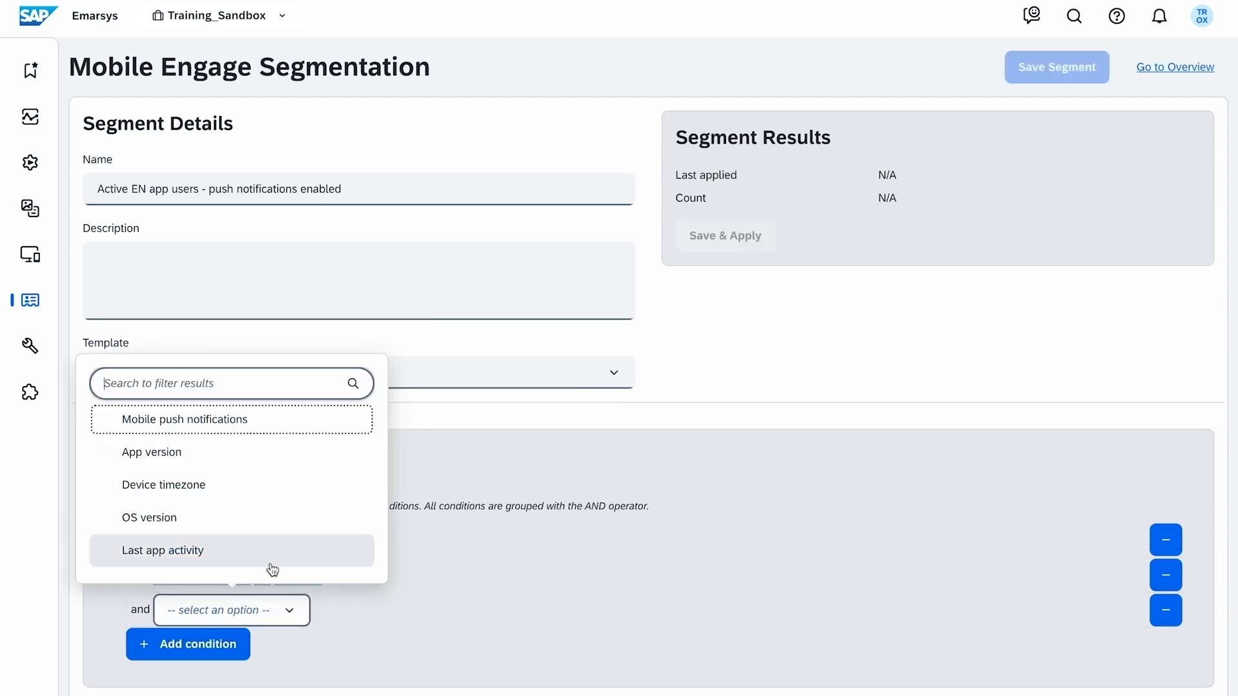
click(273, 570)
click(381, 632)
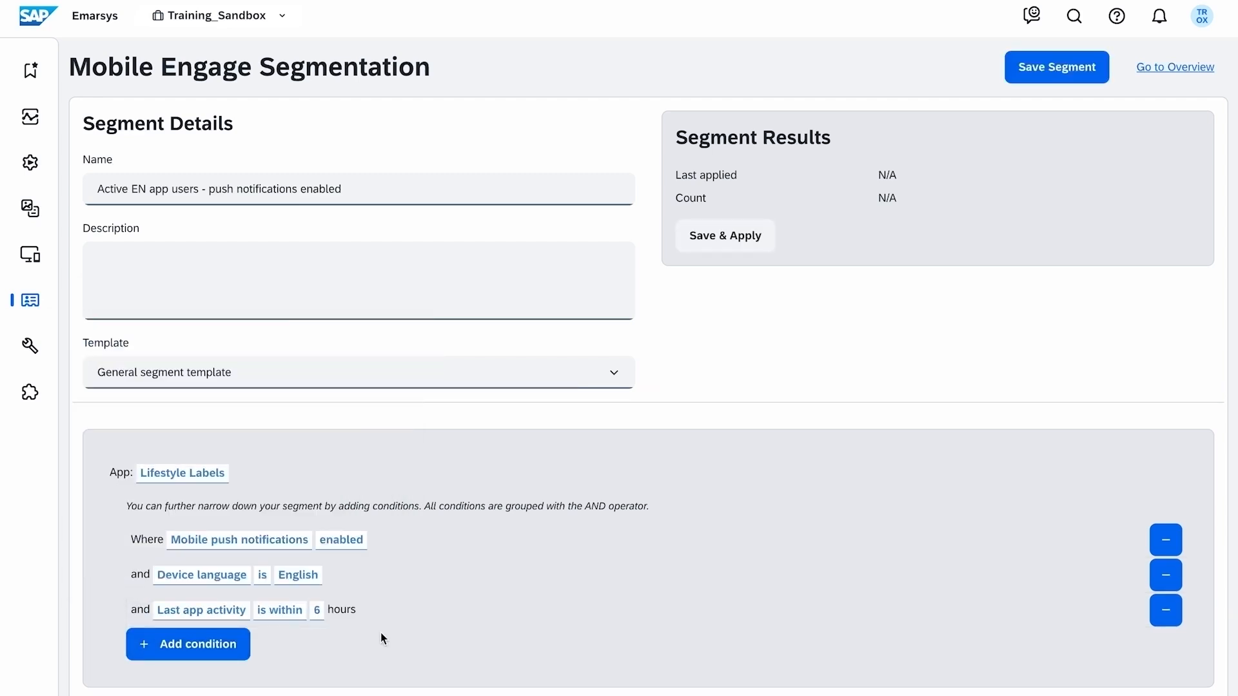
scroll(380, 632, down, 2)
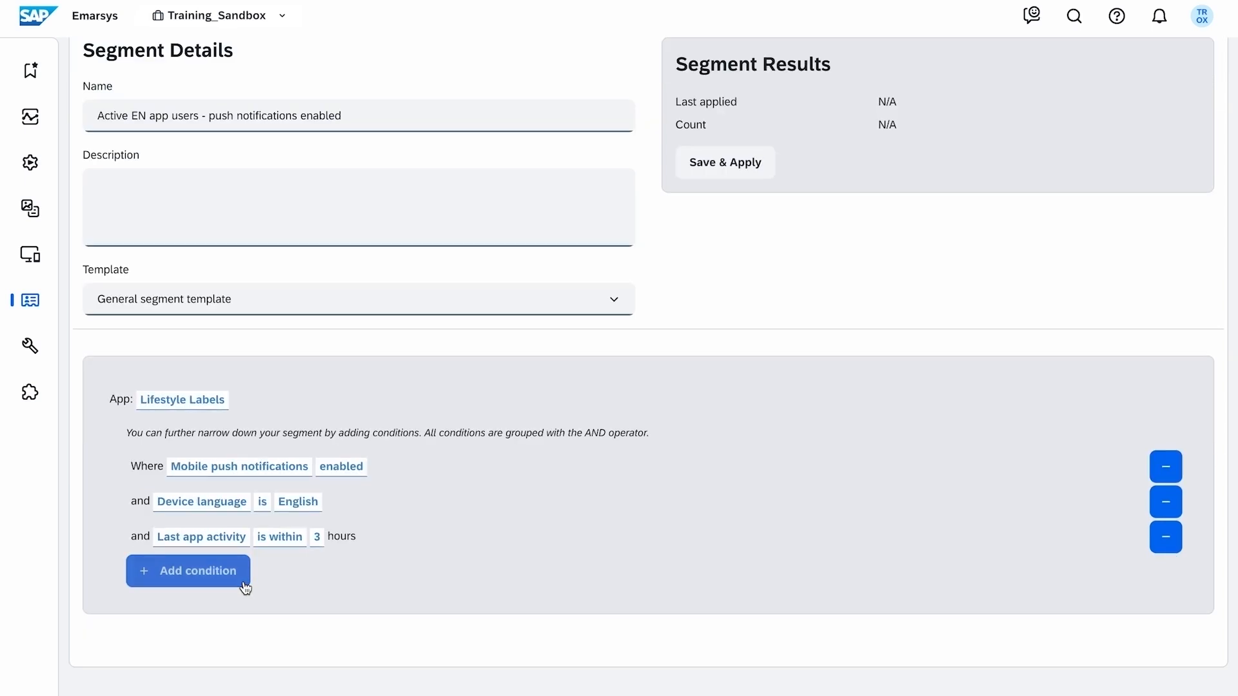
Step: Add a Custom event condition with the event name "starred"
click(245, 574)
click(271, 541)
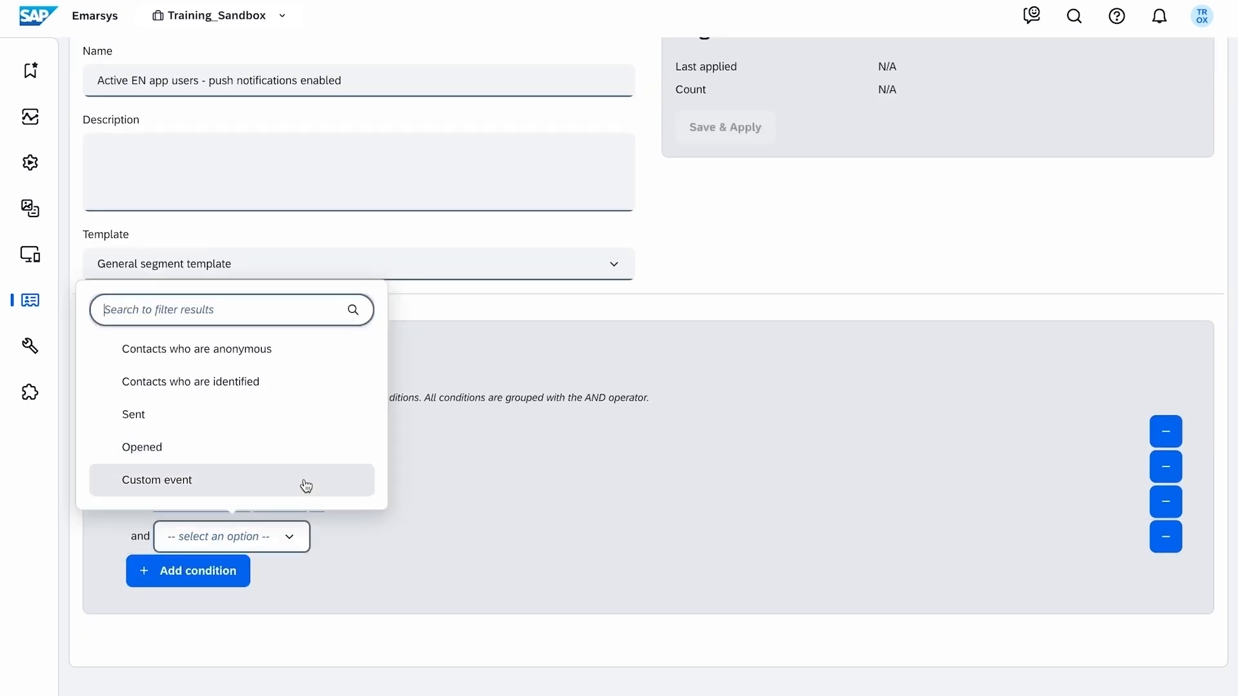
click(306, 486)
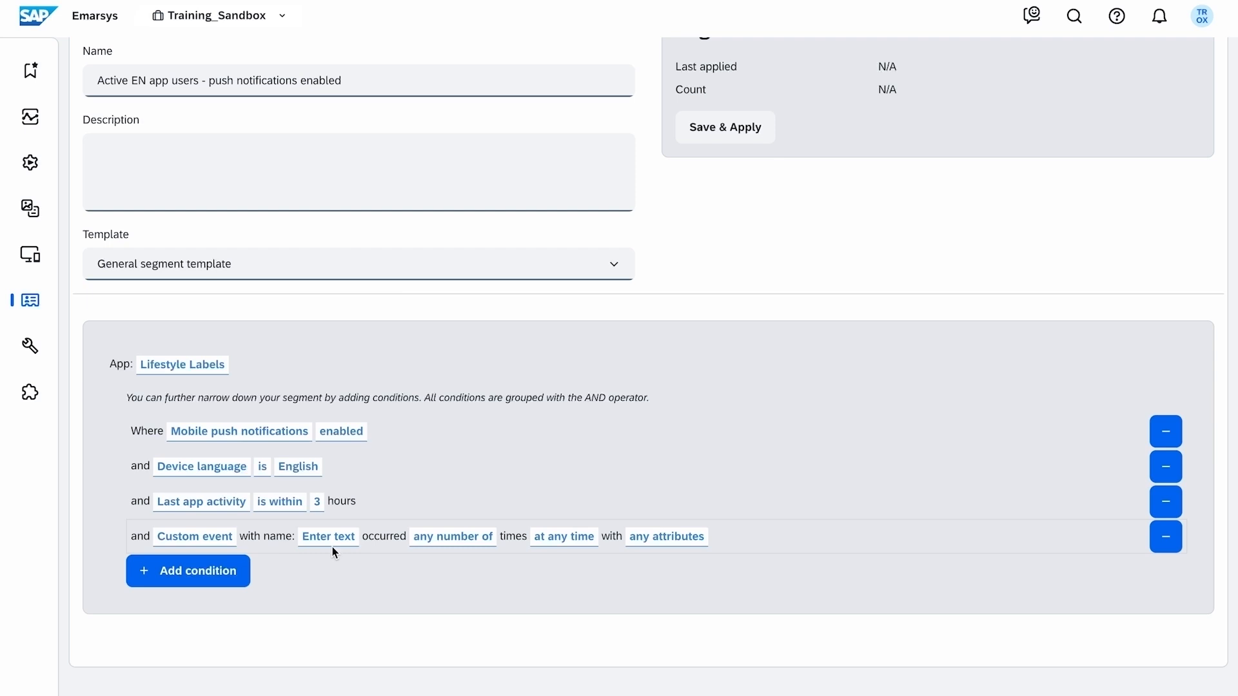
click(331, 541)
text(starred)
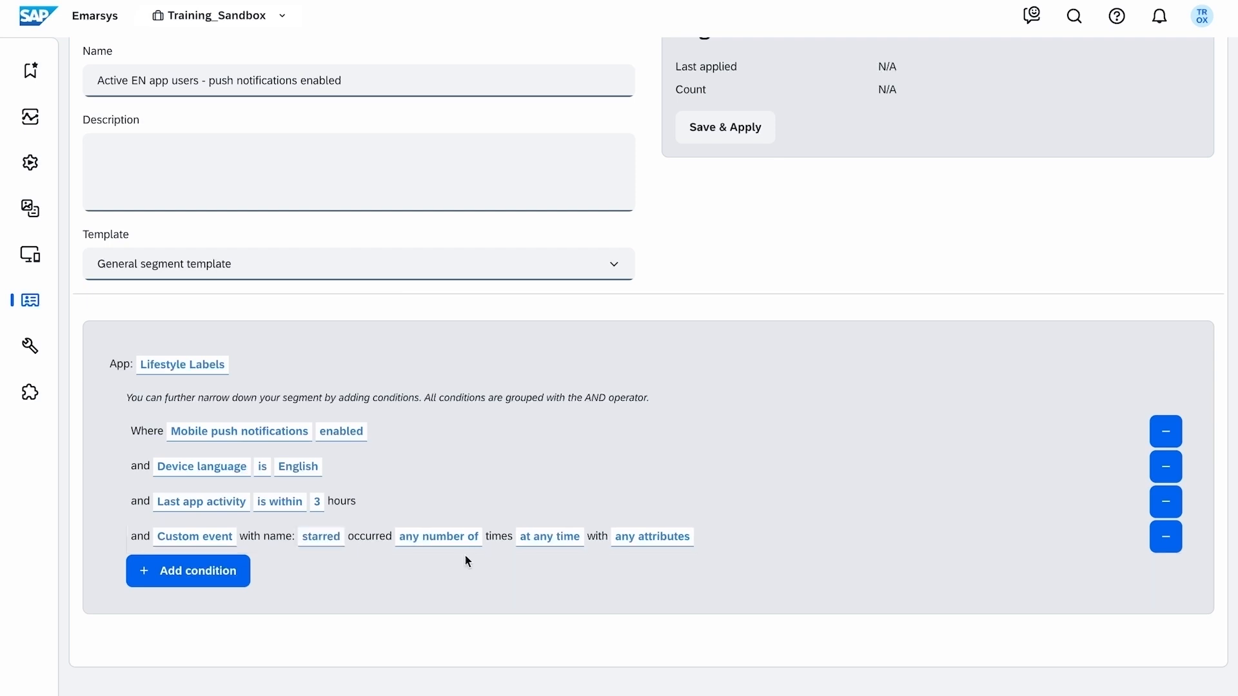
Step: Set the starred event's occurrence count to 1 and its time frame value to 72
click(464, 540)
click(492, 463)
text(1)
click(523, 578)
click(527, 551)
click(553, 626)
text(72)
click(645, 574)
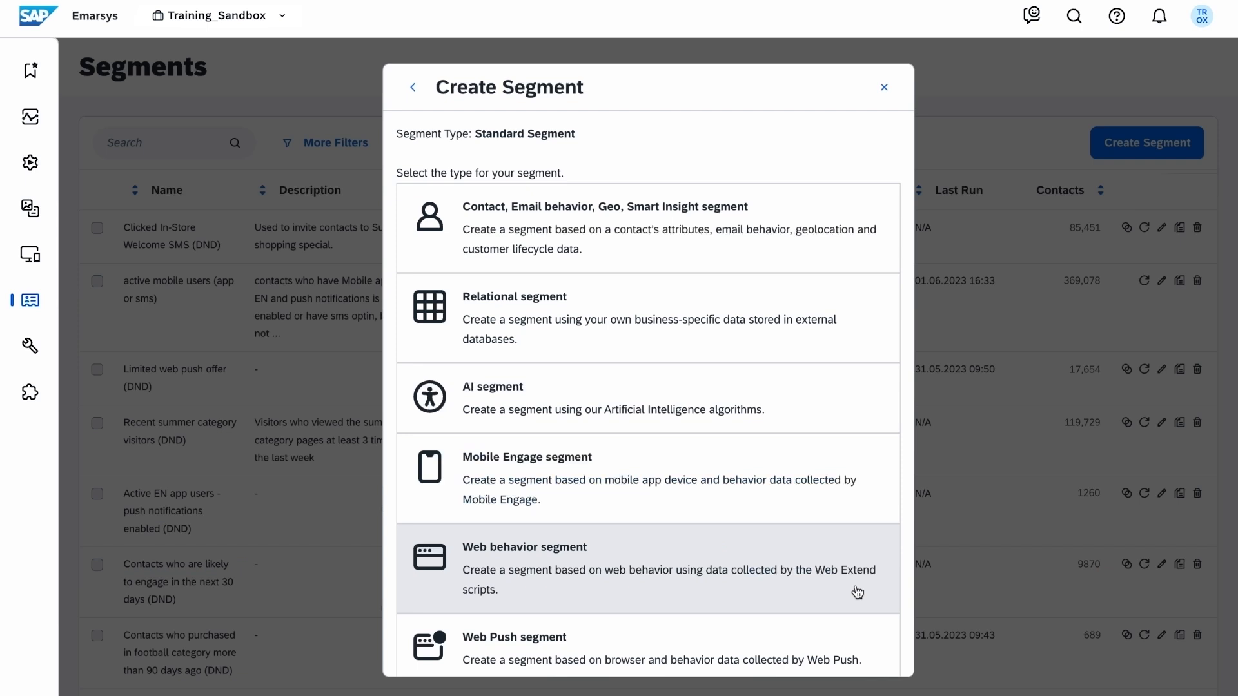
Step: Create a Web behavior segment "Recent summer category visitors", described as "Visitors who viewed the summer category pages at least 3 times in the last week"
click(857, 592)
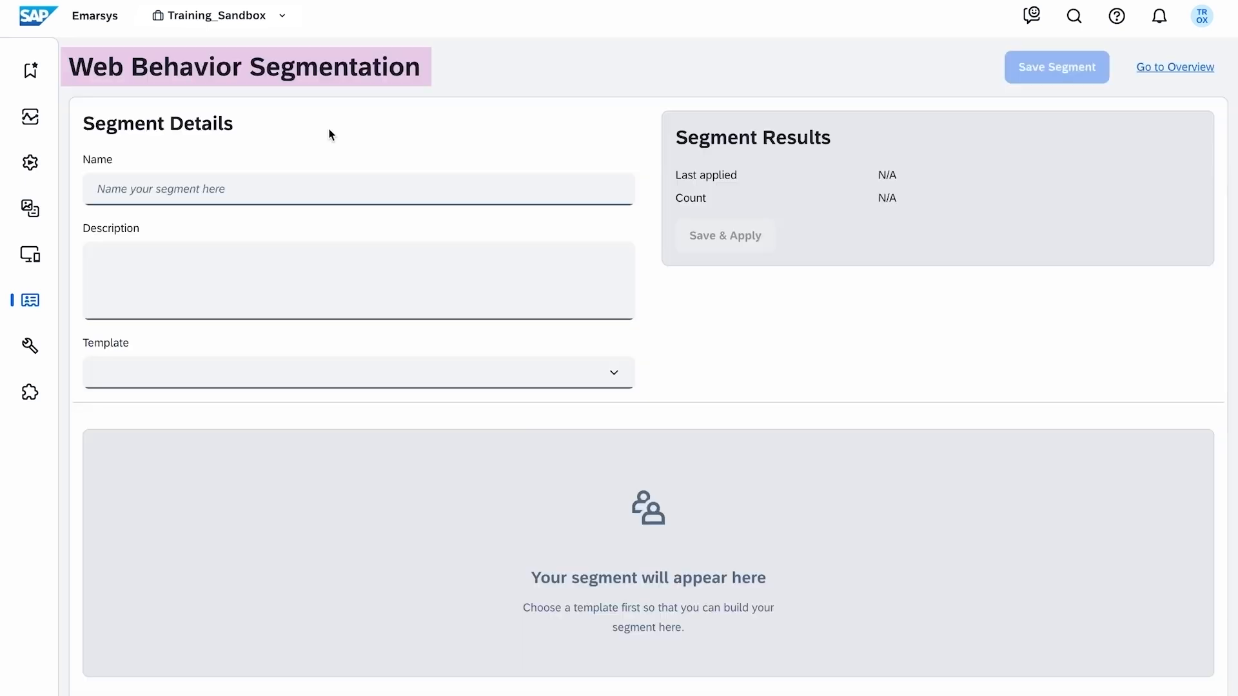
click(246, 192)
text(Recent summer category visitors)
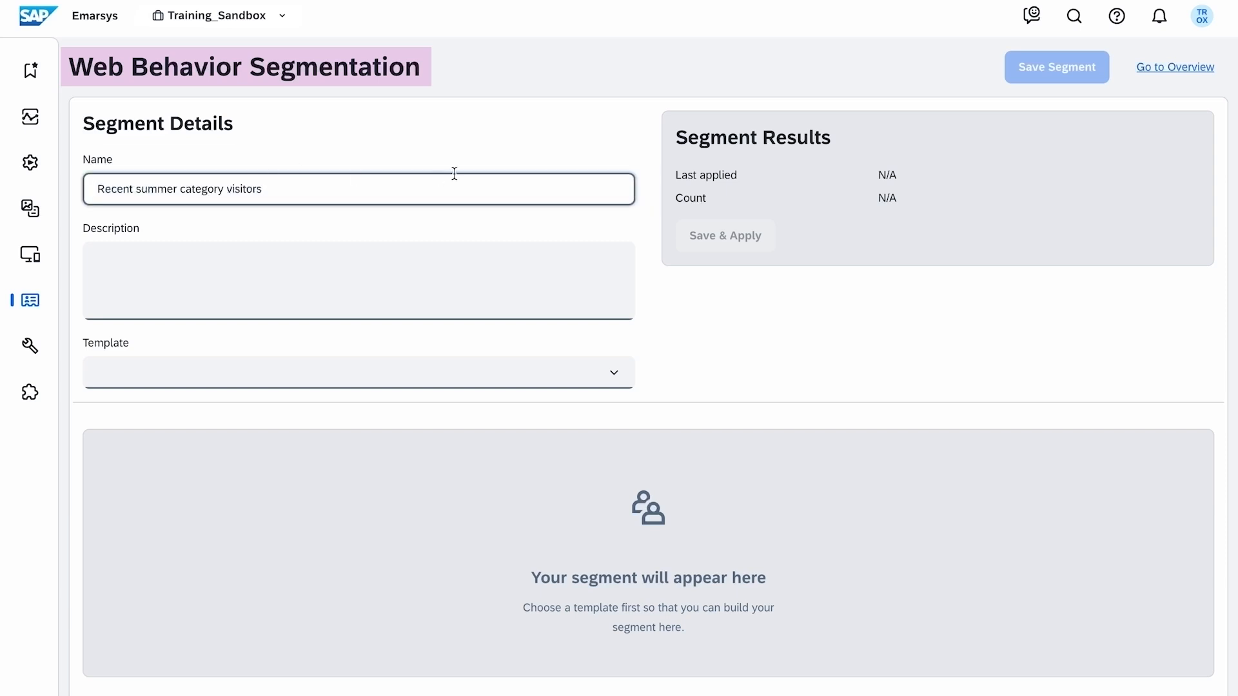
key(Tab)
text(Visitors who viewed the summer category pages at least 3 times in the last week)
click(718, 328)
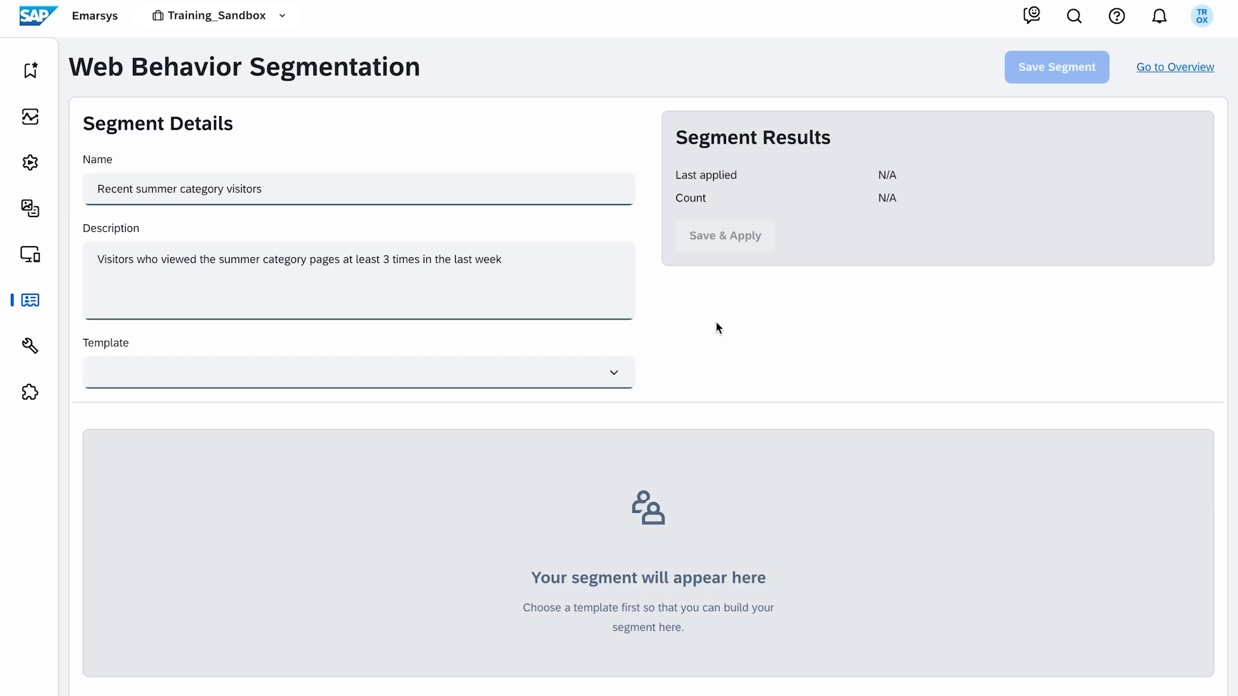
Step: Apply the "Visitors who viewed pages in category" template and set the category text to "summer"
click(614, 374)
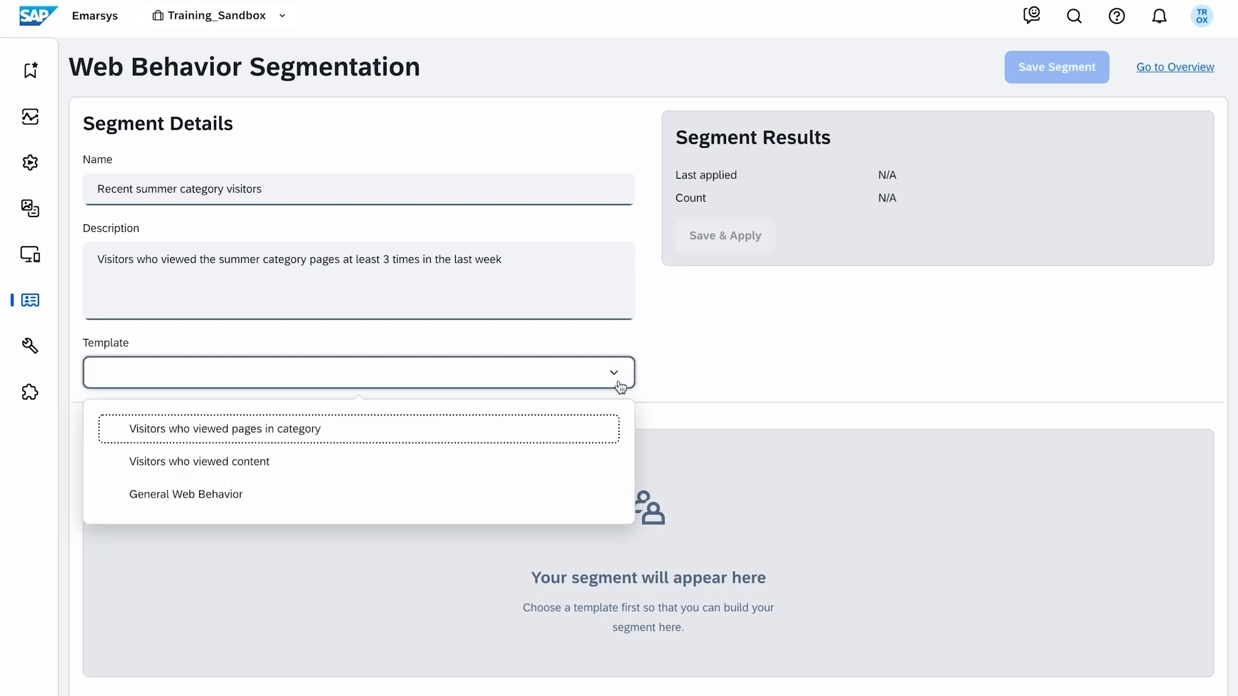
click(610, 430)
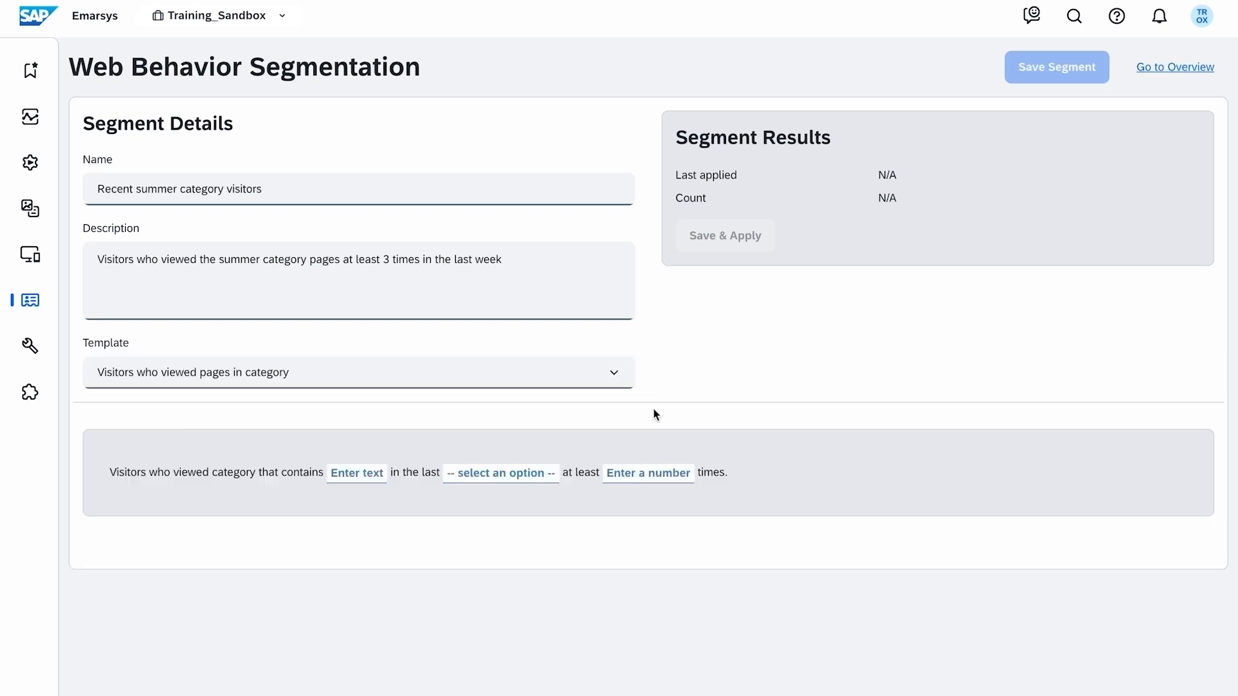
click(358, 474)
text(summer)
Step: Require at least 3 category views in the last 7 days and save and apply the web behavior segment
click(533, 484)
click(533, 560)
click(587, 473)
text(3)
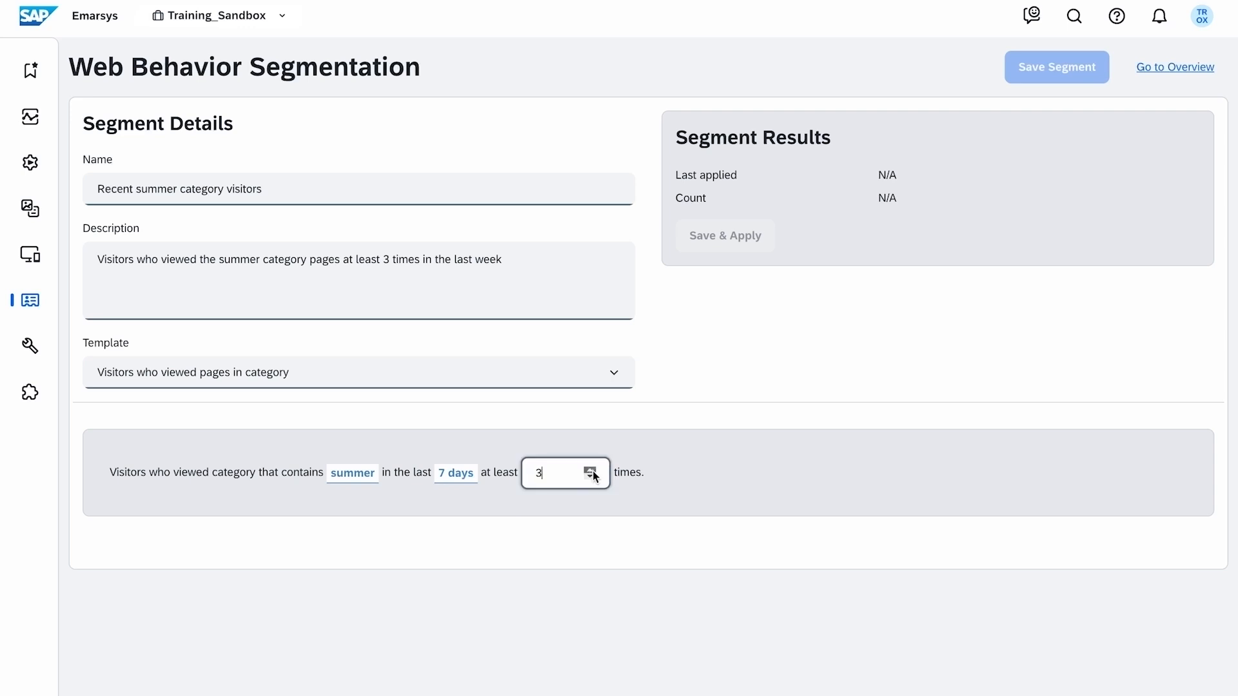
click(594, 541)
click(726, 236)
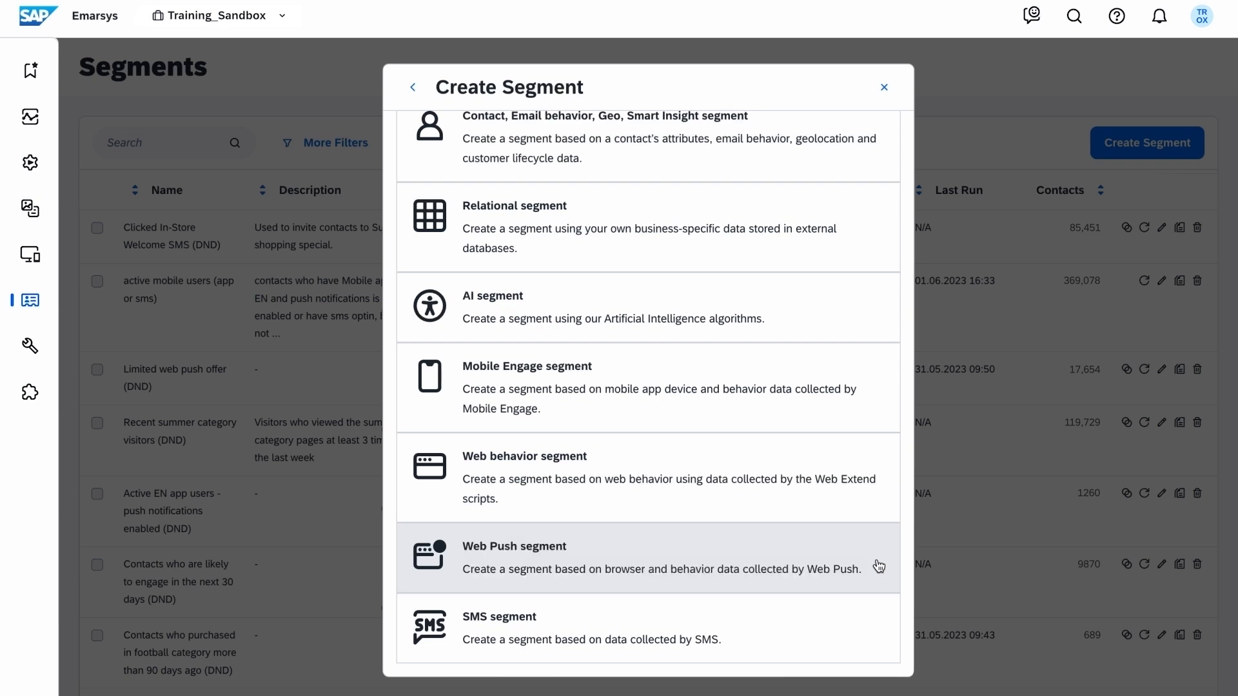
Step: Create a Web Push segment named "Limited Web Push offer" with the General segment template
click(879, 567)
click(227, 198)
text(Limited Web Push offer)
click(622, 383)
click(606, 428)
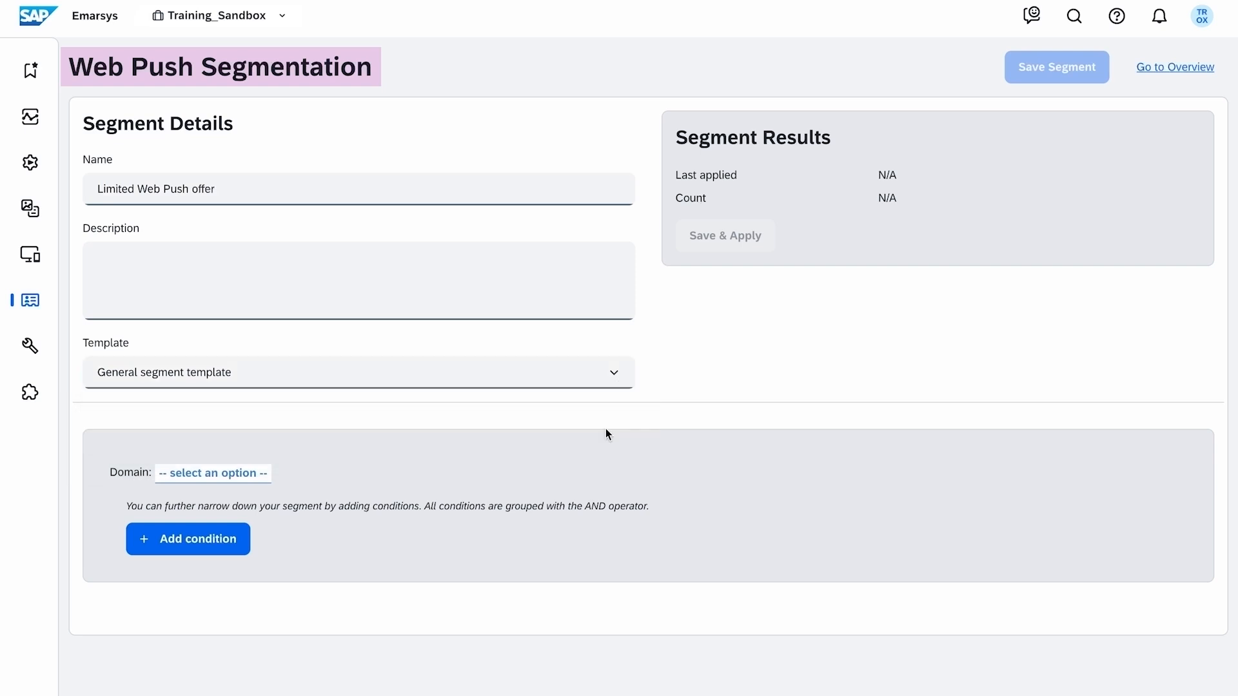
Step: Select the lifestylelablels.com domain and add a condition for web push notifications enabled
click(240, 476)
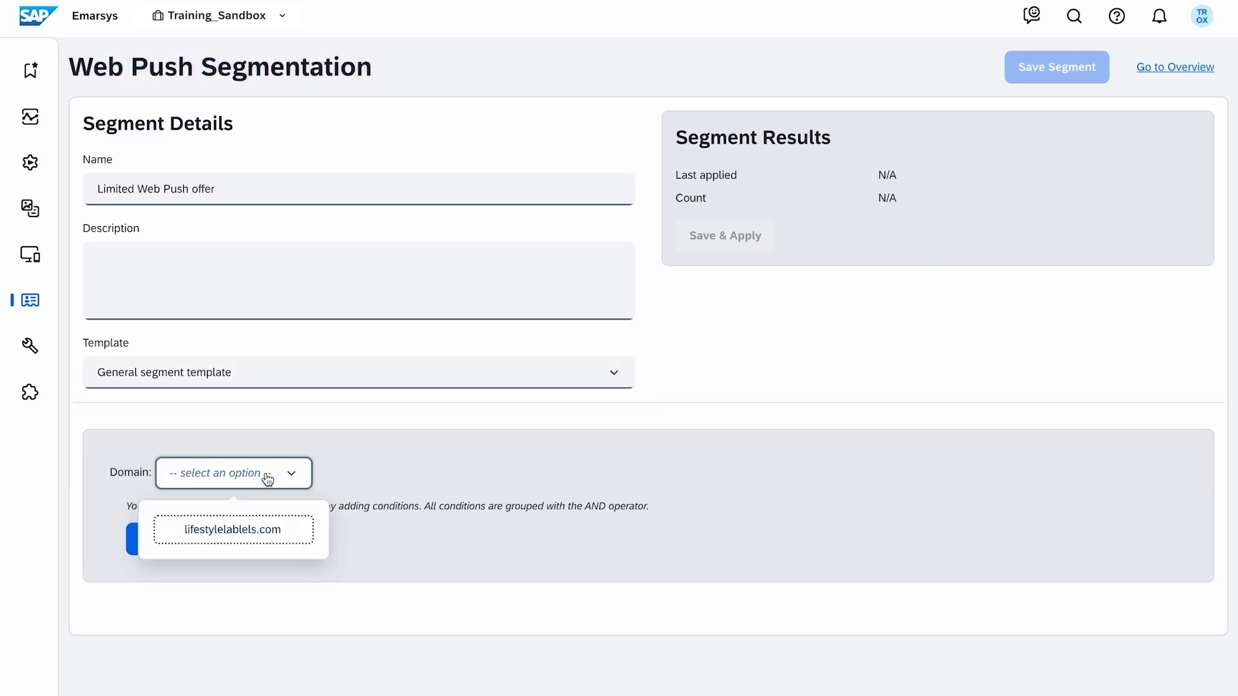
click(305, 537)
click(249, 547)
click(283, 548)
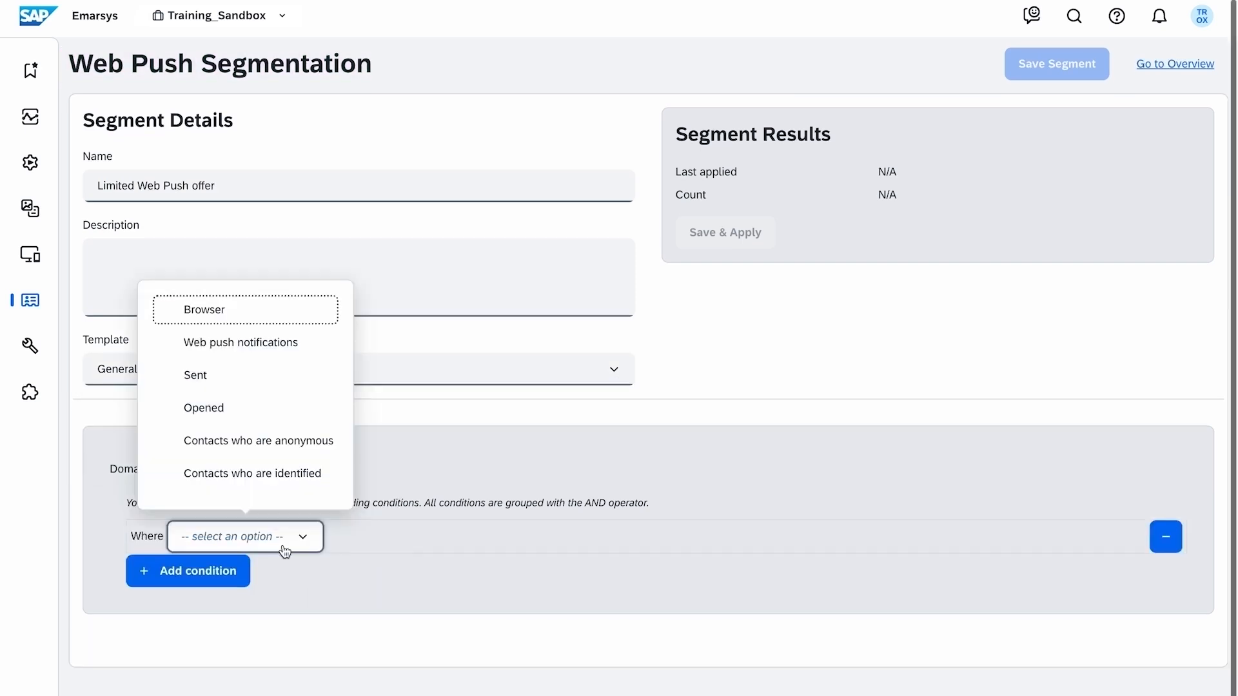
click(272, 354)
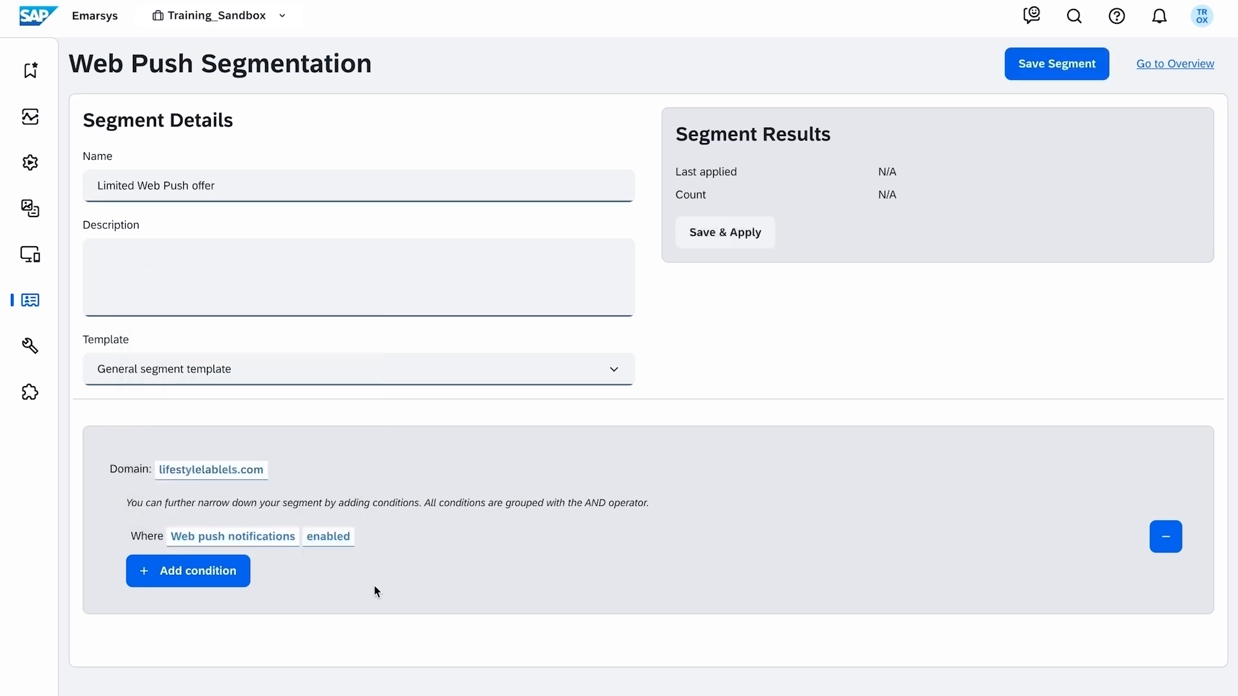
Step: Add a condition for last activity within 1 hour and save and apply the Web Push segment
click(248, 583)
click(268, 585)
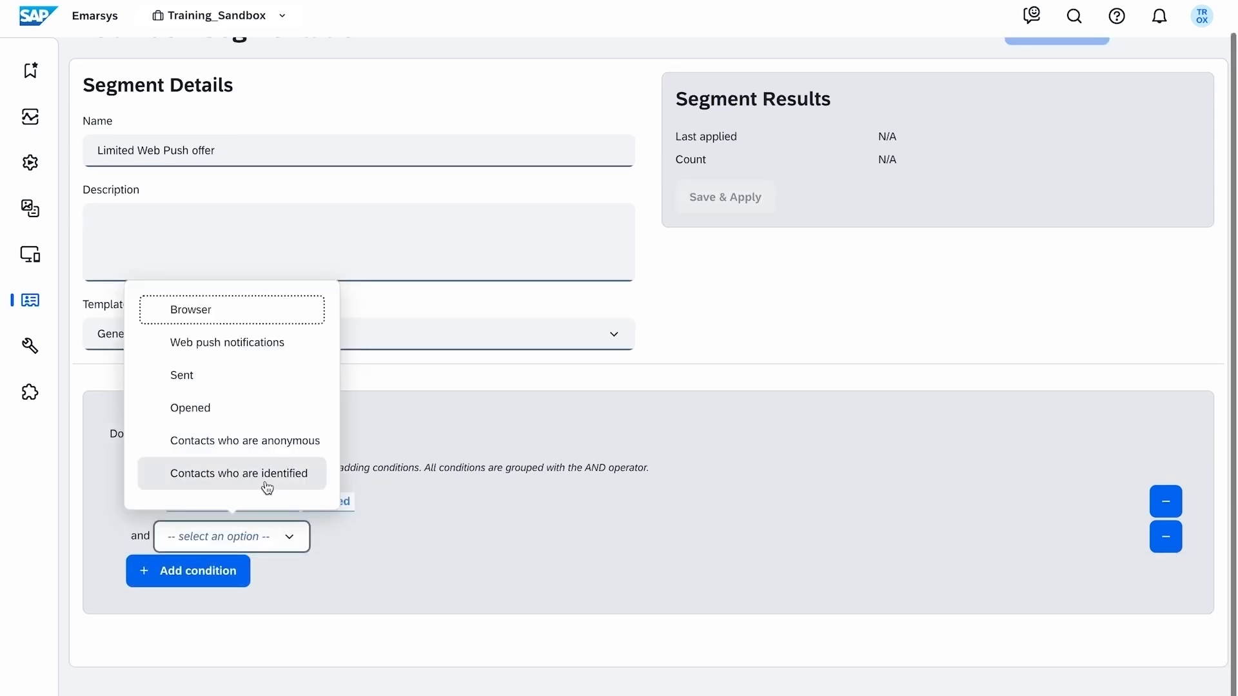
scroll(290, 409, down, 1)
click(296, 488)
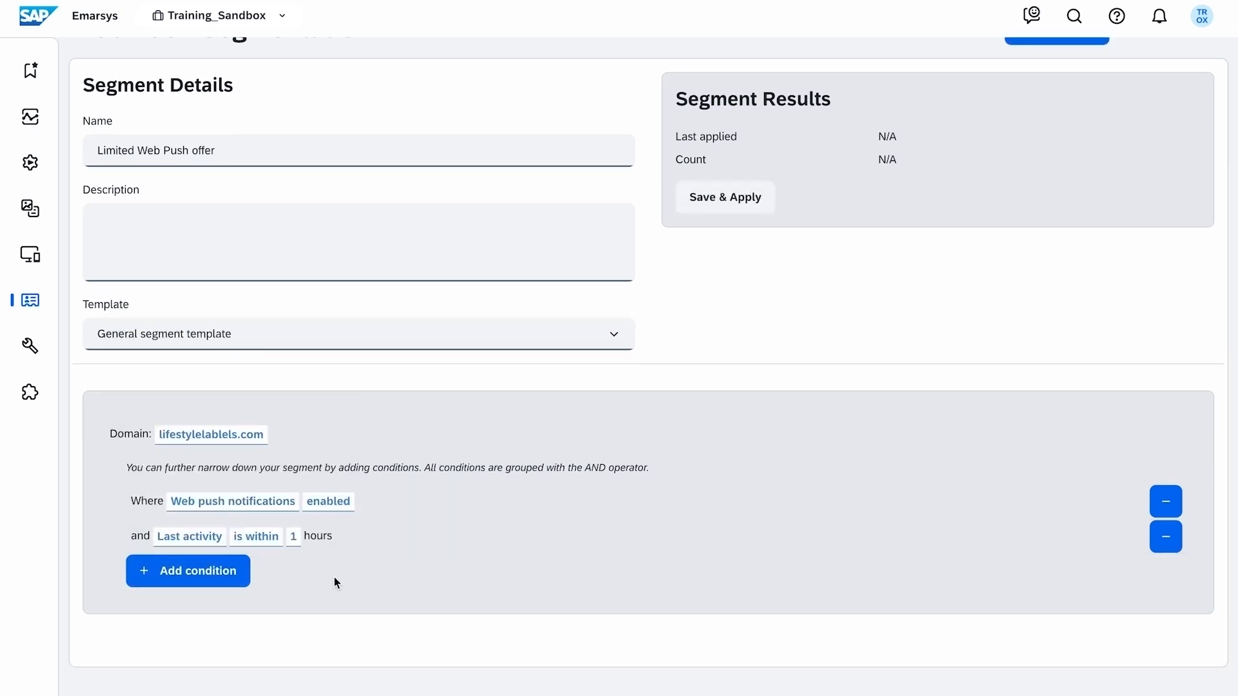
click(757, 210)
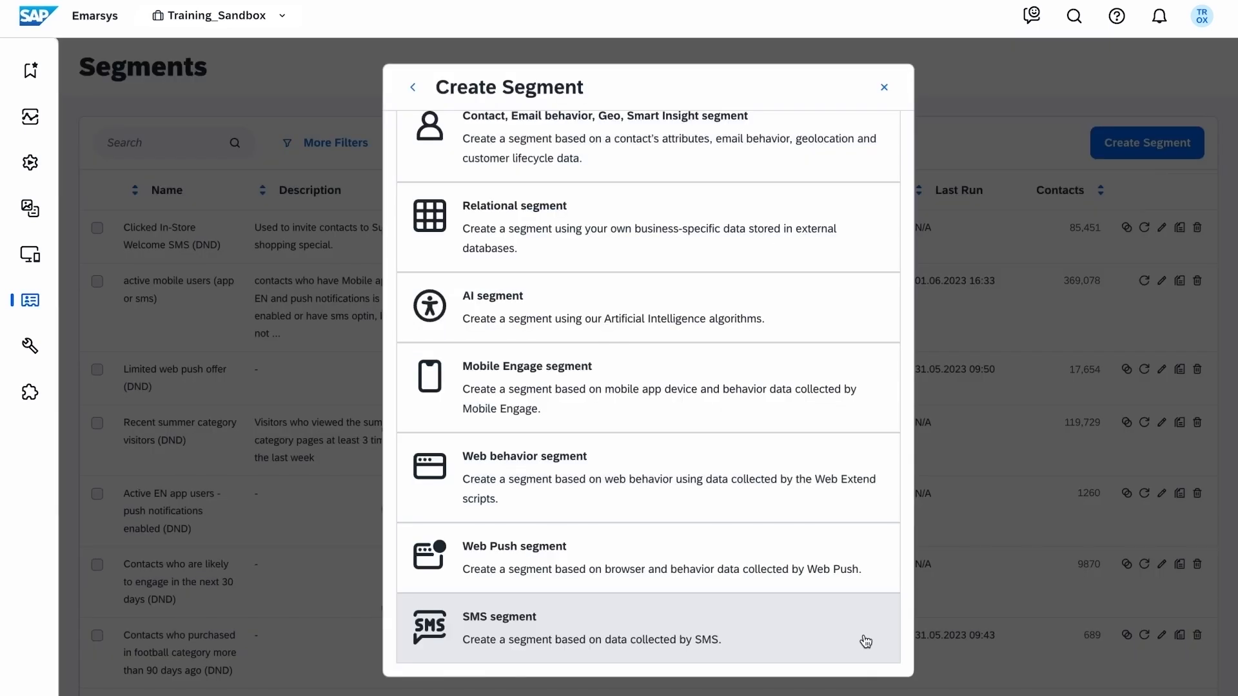
Step: Create an SMS segment named "Clicked In-Store Welcome SMS" with the SMS template and add a Clicked condition
click(866, 641)
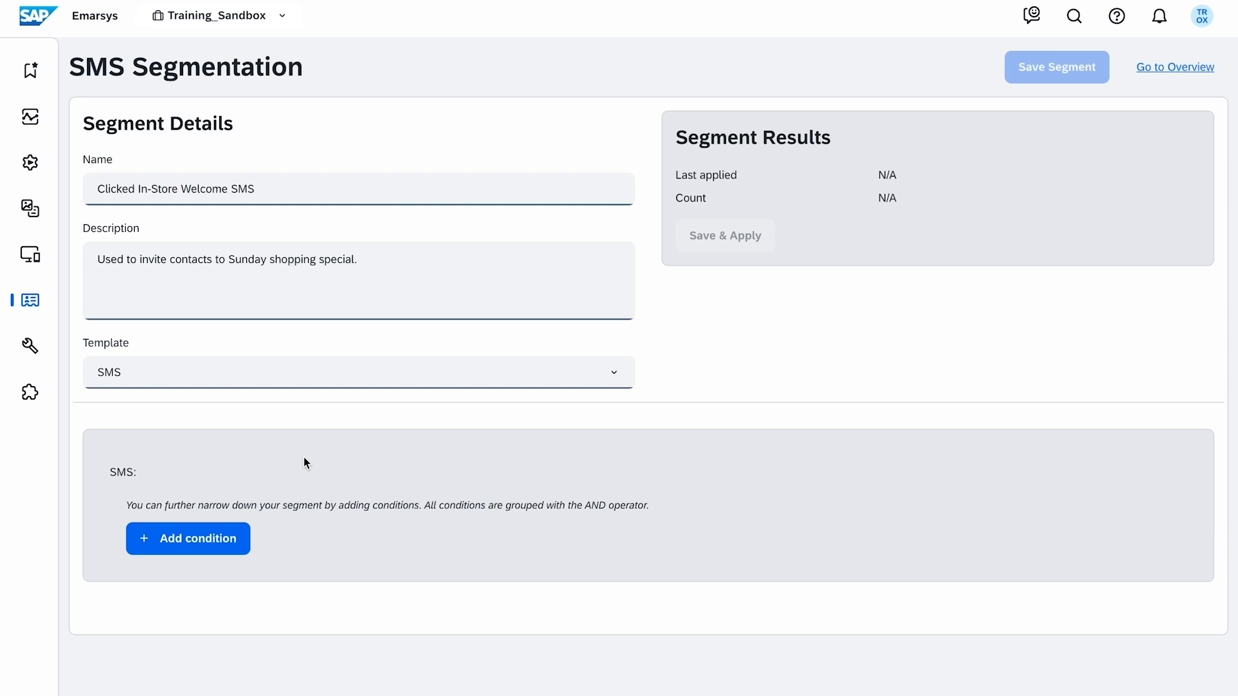
click(187, 538)
click(277, 541)
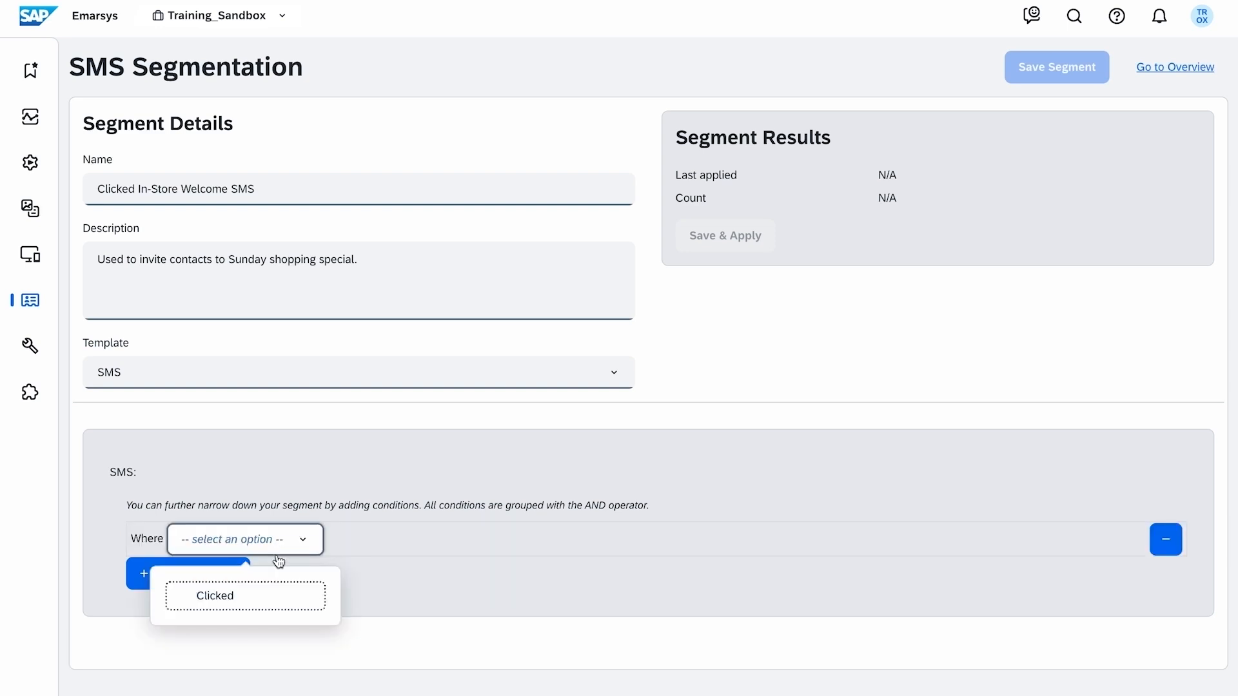
click(270, 594)
Step: Limit the clicks to the campaign named In-Store Welcome SMS in the last 30 days and save and apply the SMS segment
click(298, 547)
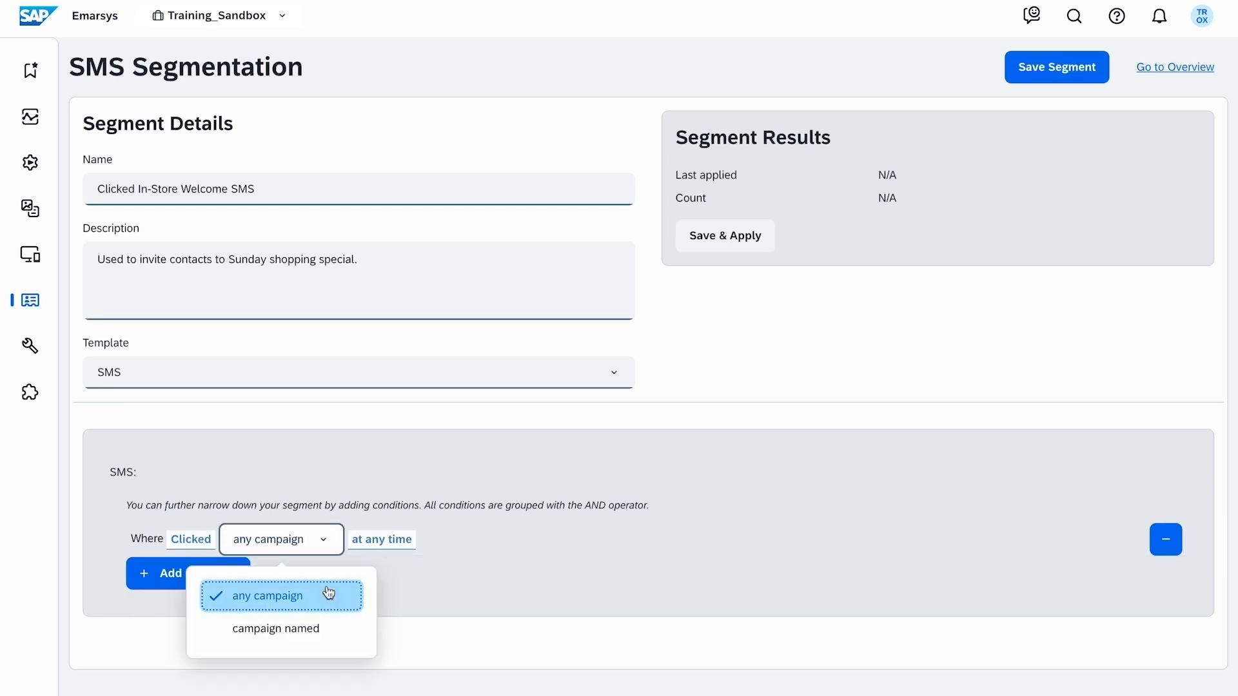
click(350, 629)
click(431, 547)
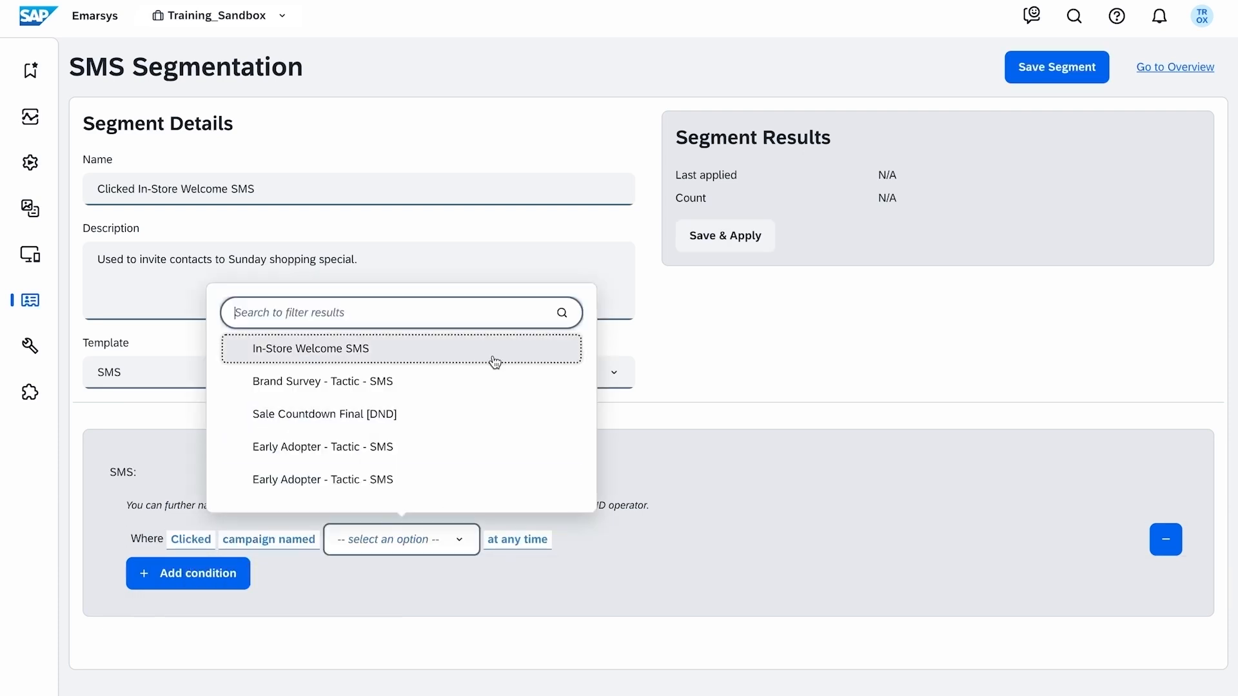
click(495, 361)
click(490, 539)
click(533, 636)
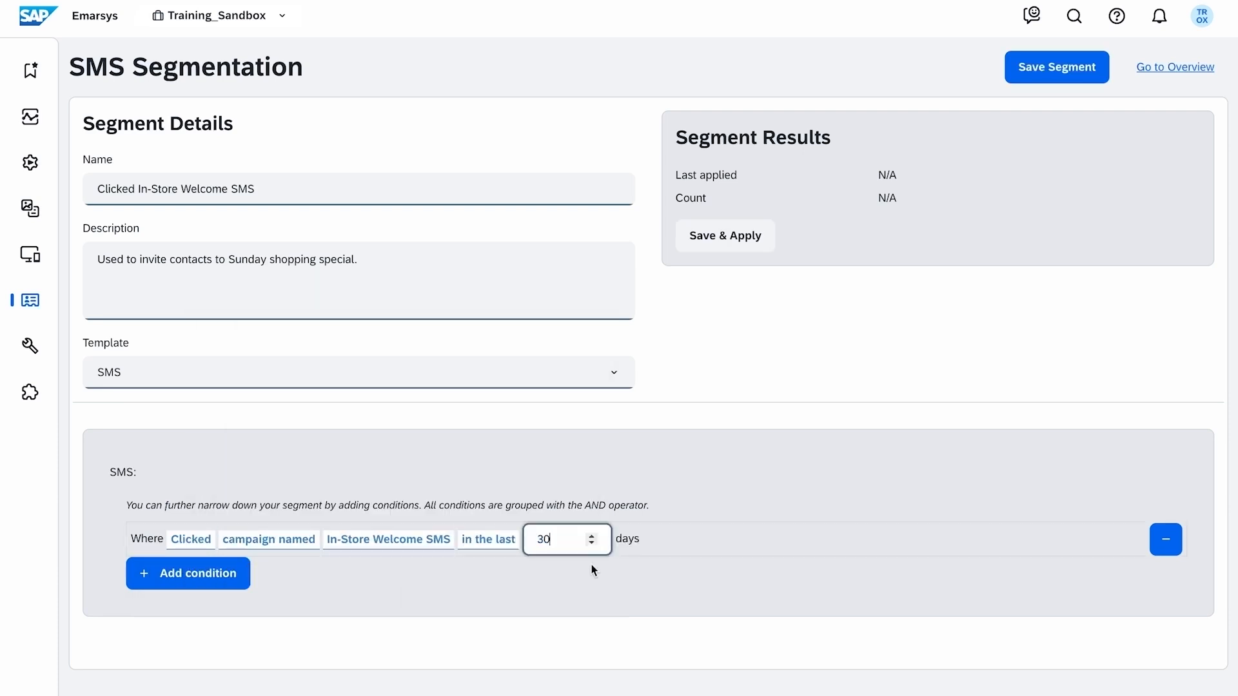
click(618, 608)
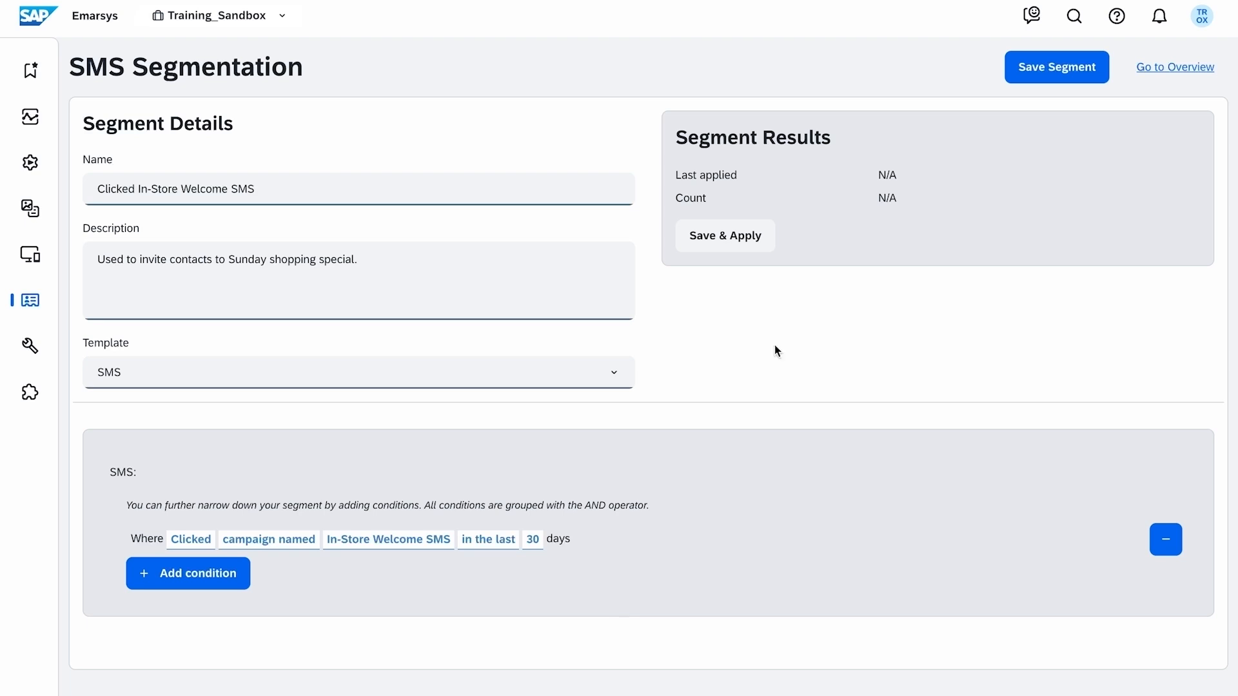
click(765, 245)
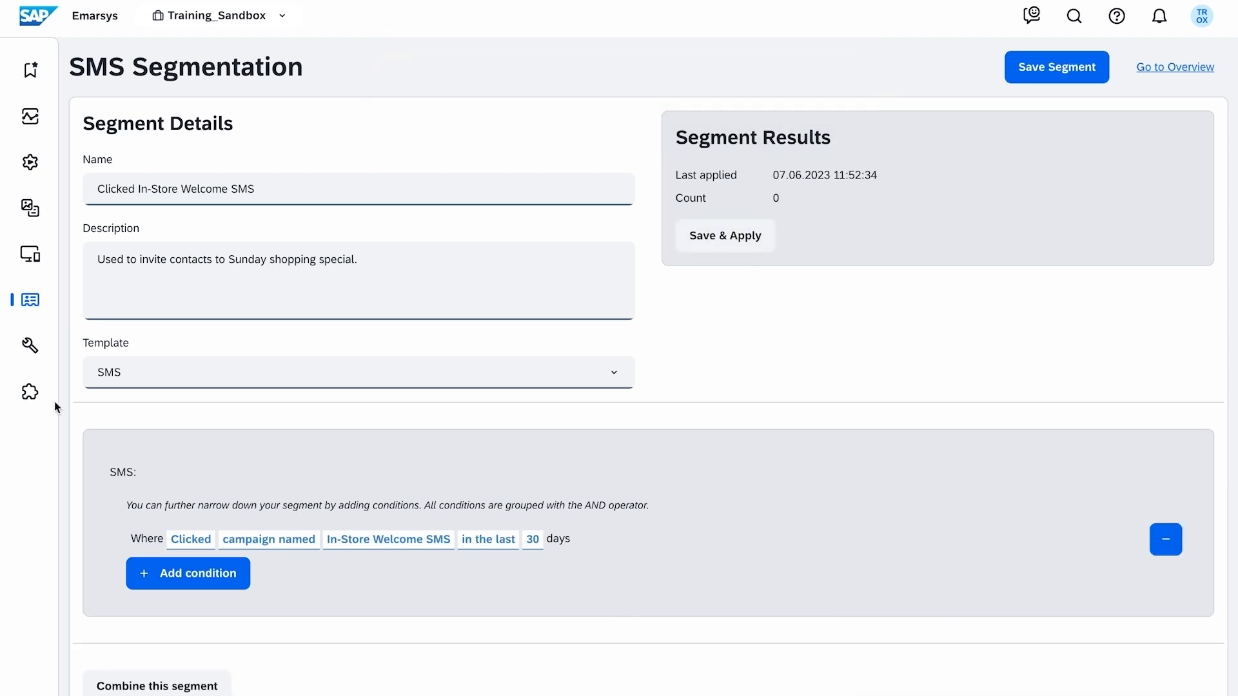
Step: Open the Google Analytics Integration add-on and create a Google Analytics segment named "Google Analytics Segment - Viewed page"
mouse_move(49, 403)
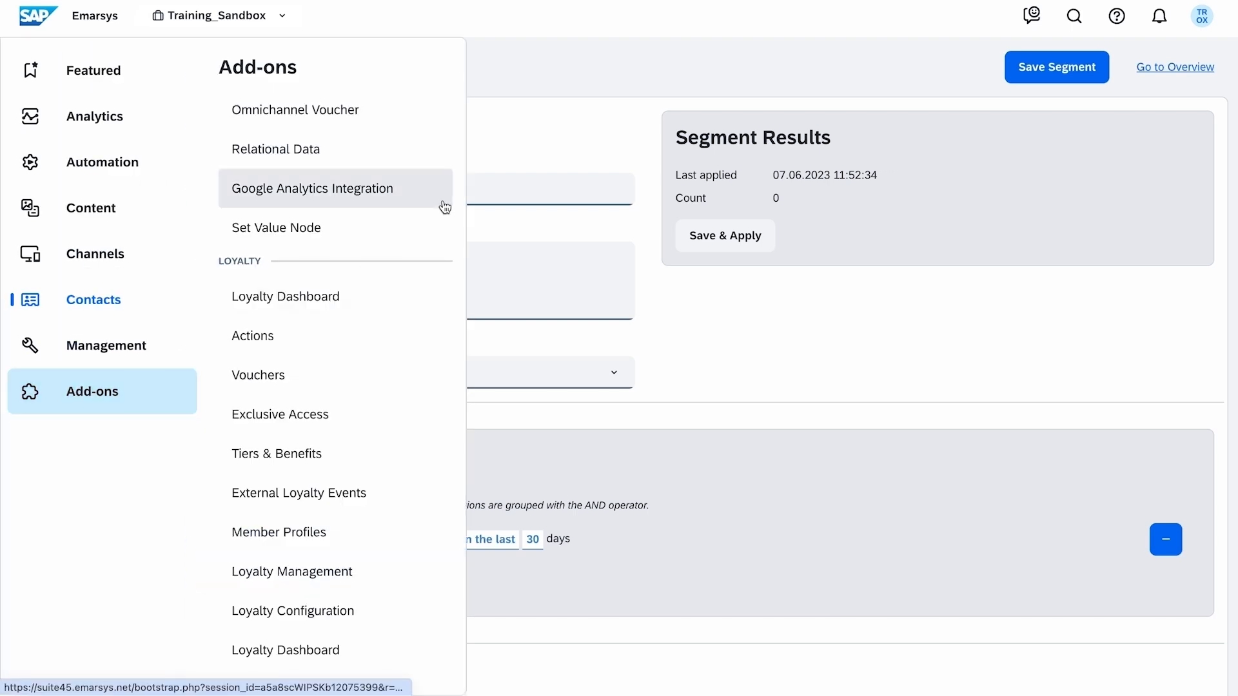
click(445, 207)
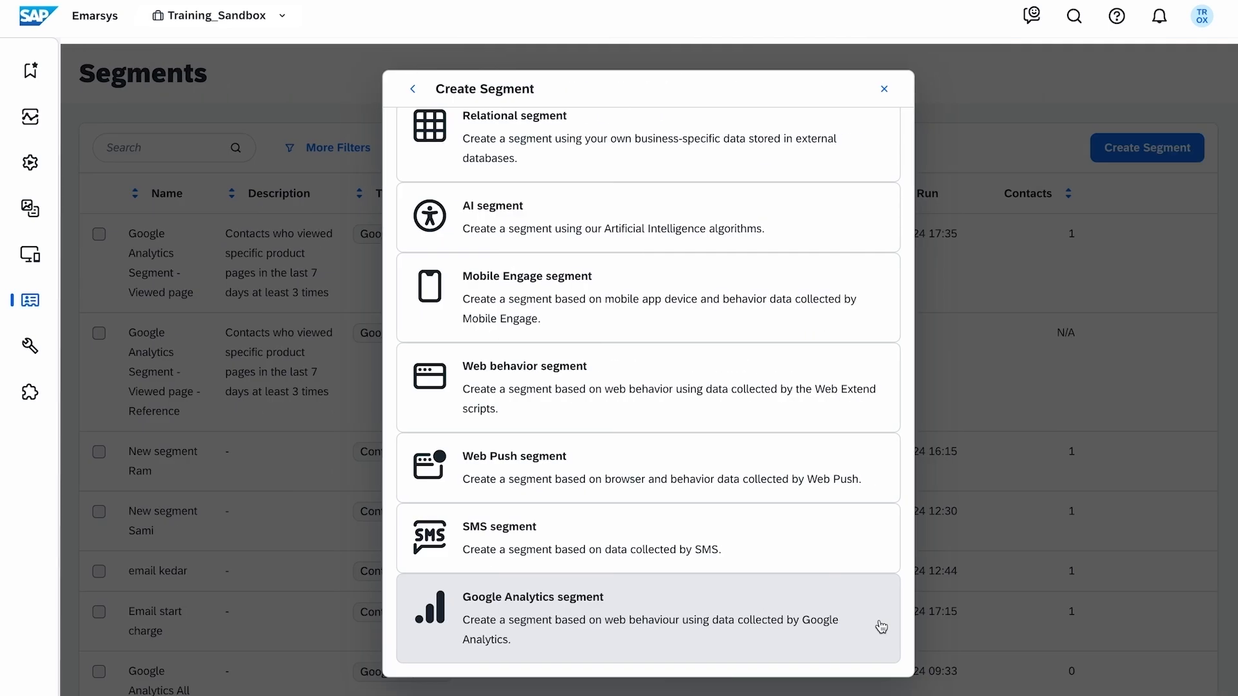
click(881, 627)
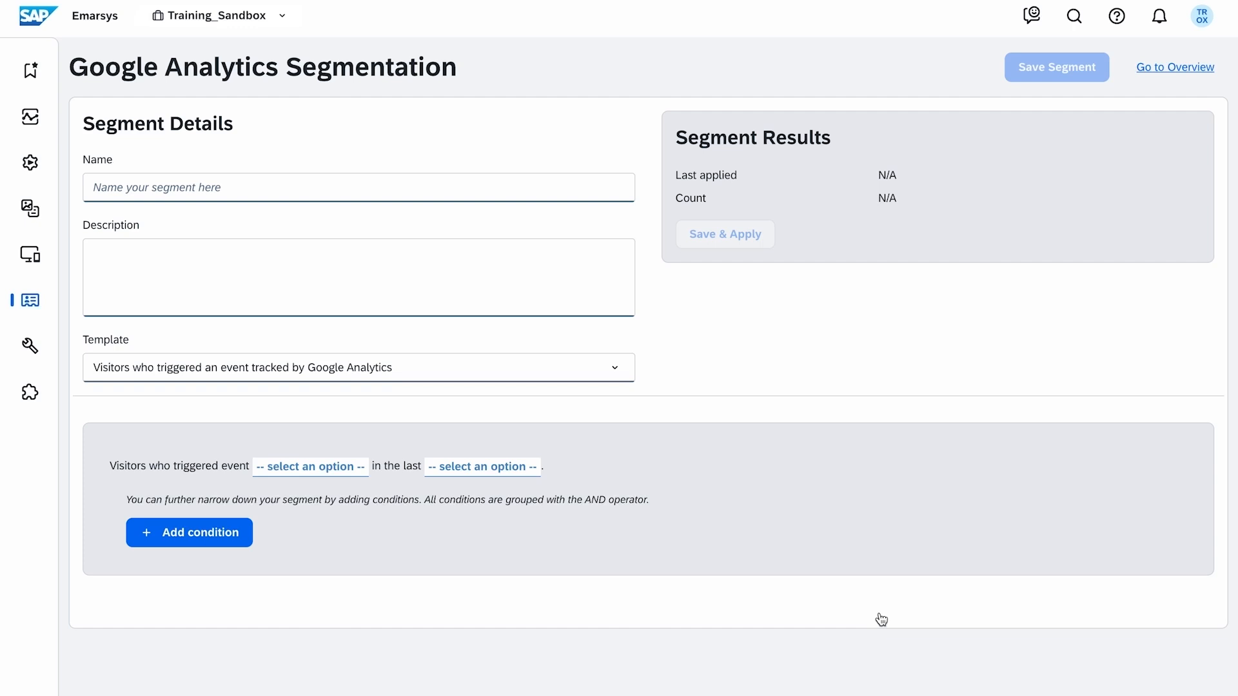
click(296, 187)
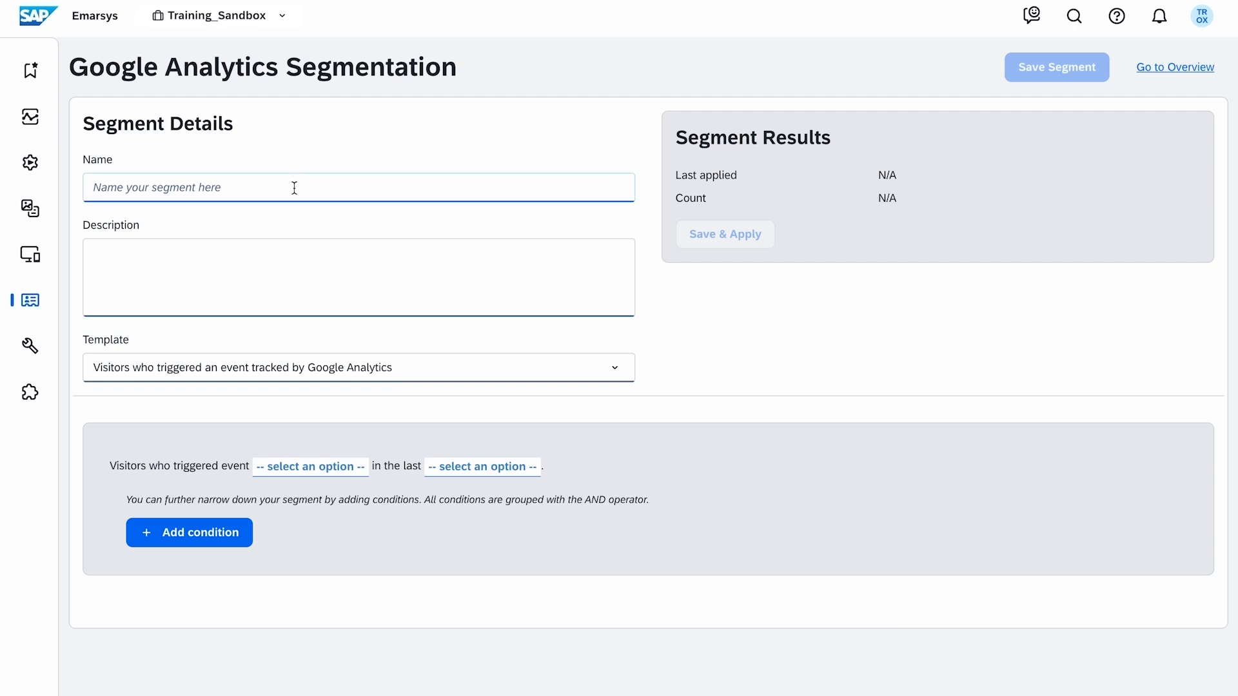
text(Google Analytics Segment - Viewed page)
Step: Describe the segment as "Contacts who viewed specific product pages in the last 7 days at least 3 times"
click(535, 266)
text(Contacts who viewed specific product pages in the last 7 days at least 3 times)
click(672, 310)
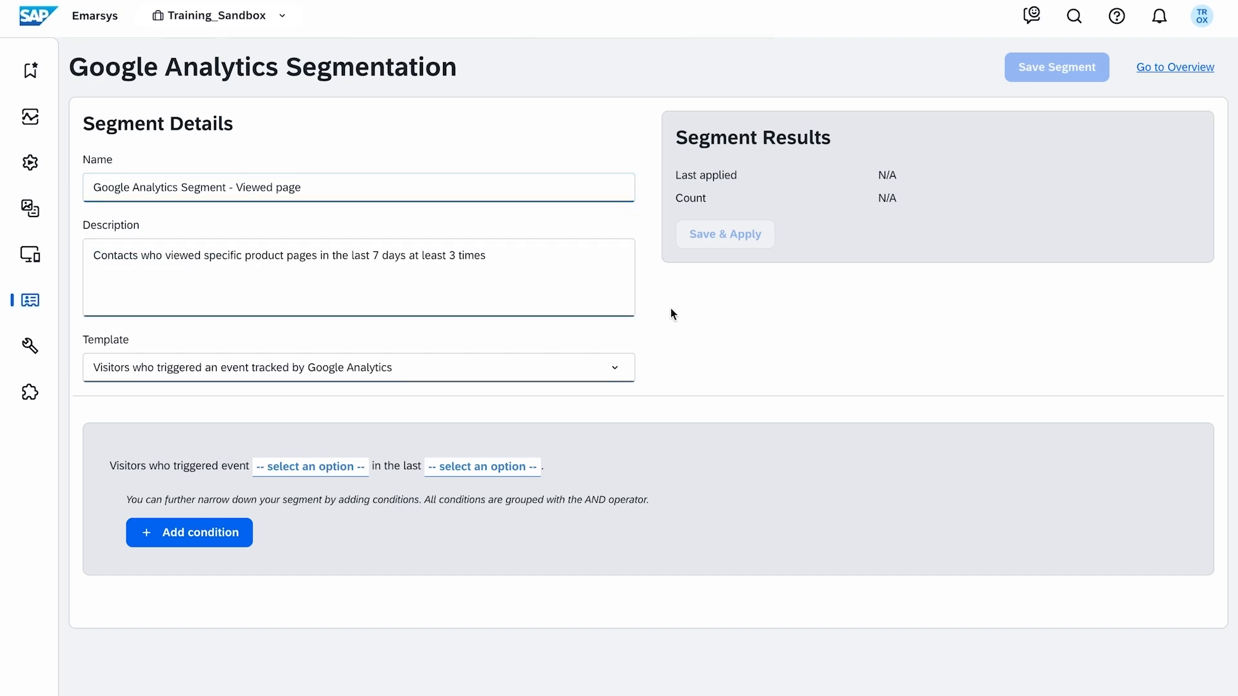
Step: Target visitors who triggered the CUSTOM_PAGE_VIEW event in the last 7 days
click(358, 475)
click(480, 526)
click(550, 479)
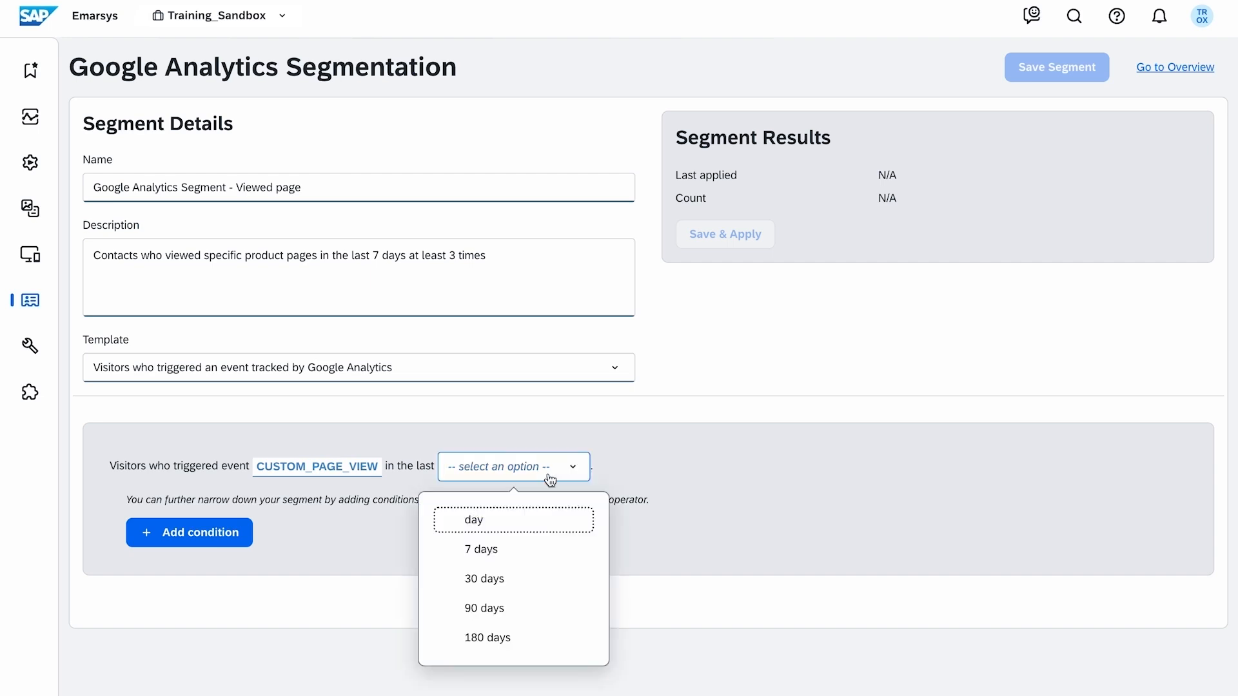
click(545, 559)
Step: Add a condition requiring the page view event to have occurred at least 3 times
click(245, 539)
click(281, 538)
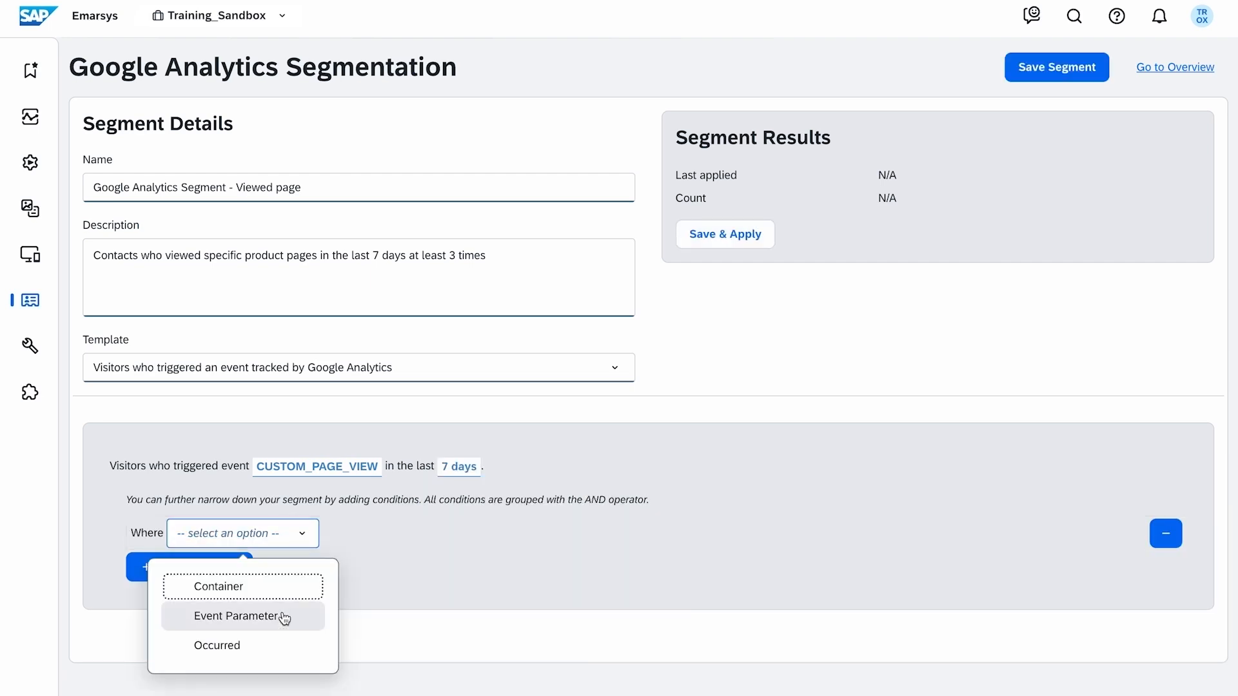
click(287, 656)
click(291, 535)
text(3)
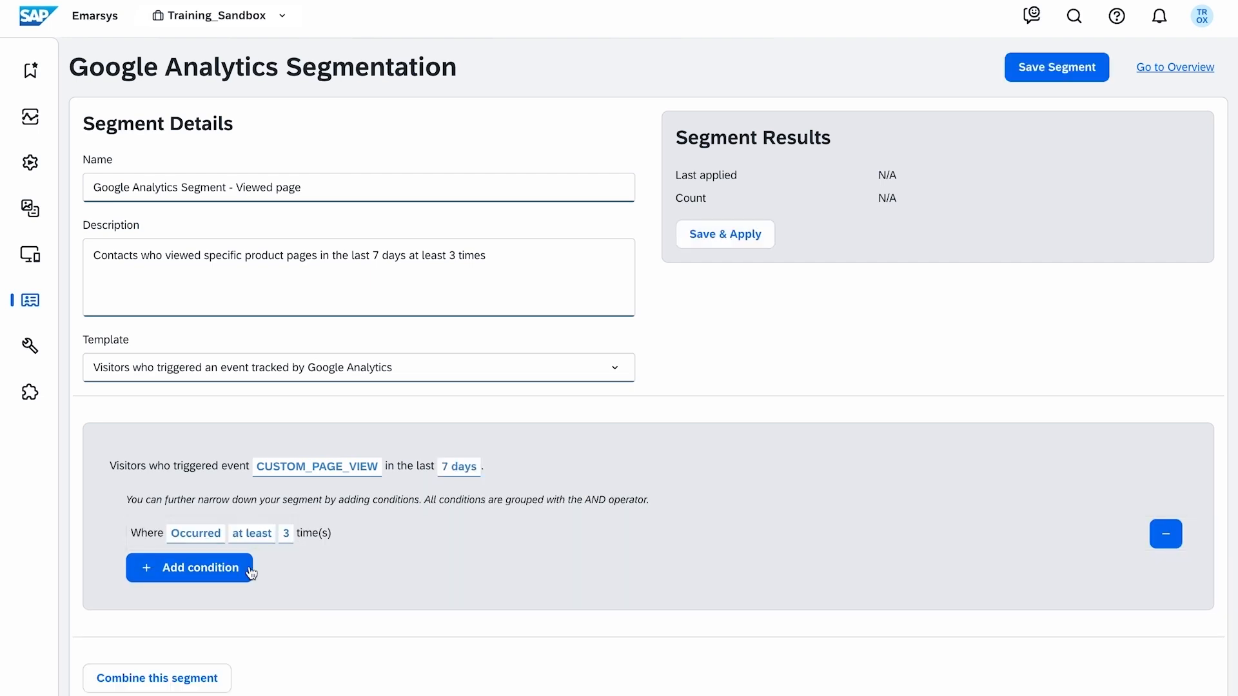
Step: Add a second condition limiting the Container to CCV2 Grocery Spartacus
click(213, 569)
click(254, 574)
click(212, 456)
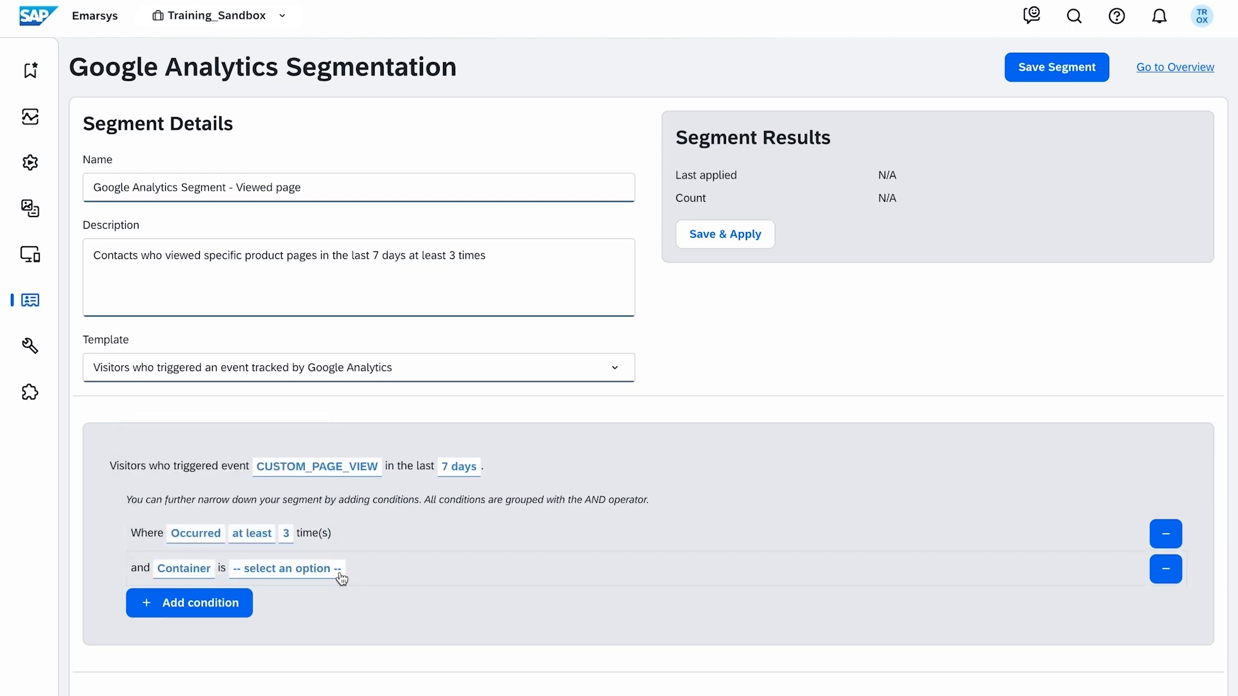
click(340, 570)
click(379, 637)
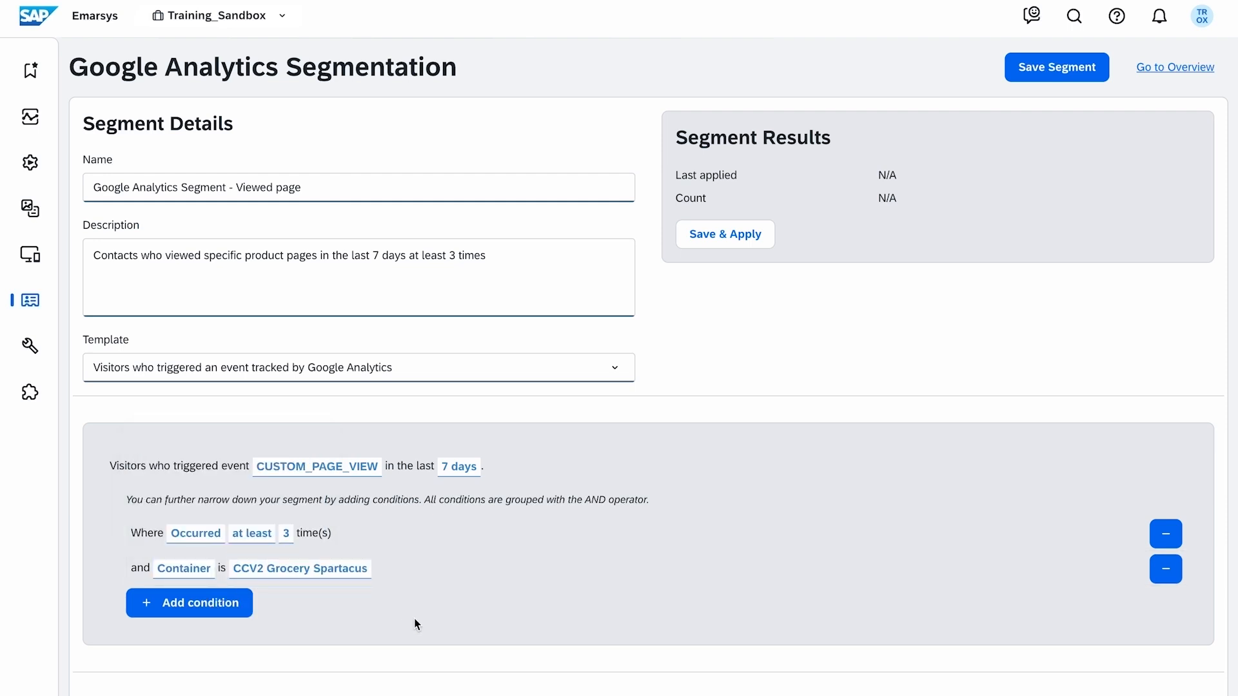
Step: Save the Google Analytics segment and apply it
click(1055, 69)
click(774, 240)
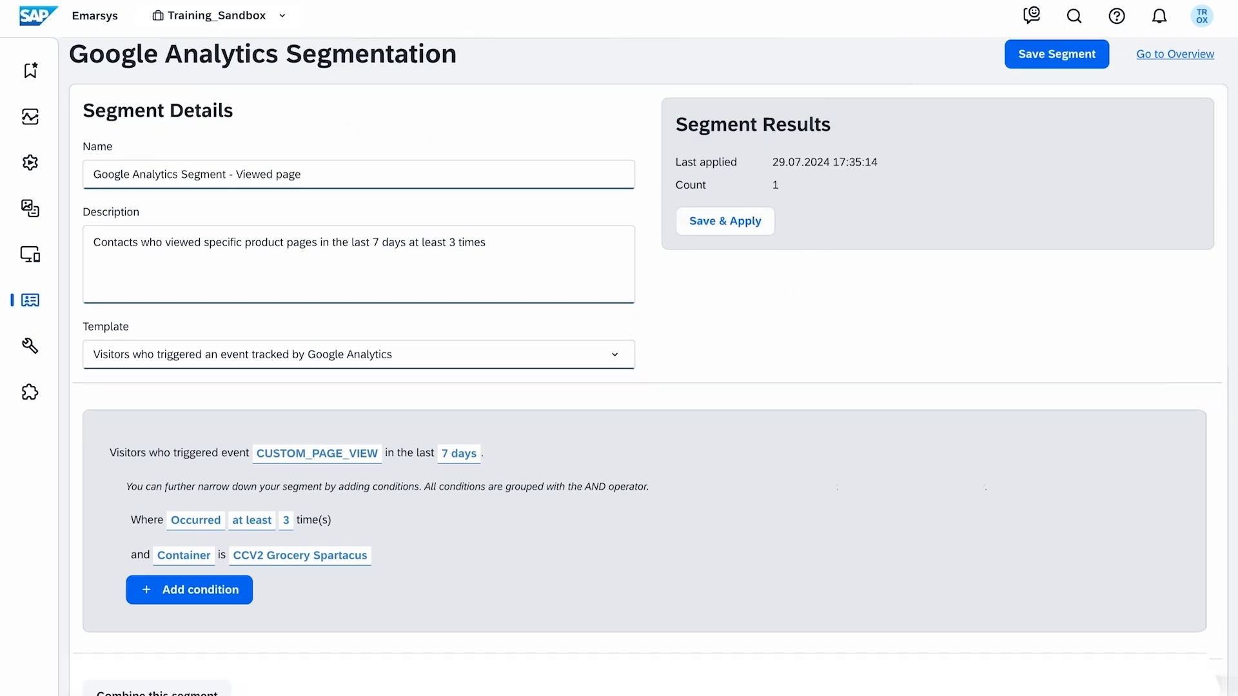
scroll(645, 387, down, 1)
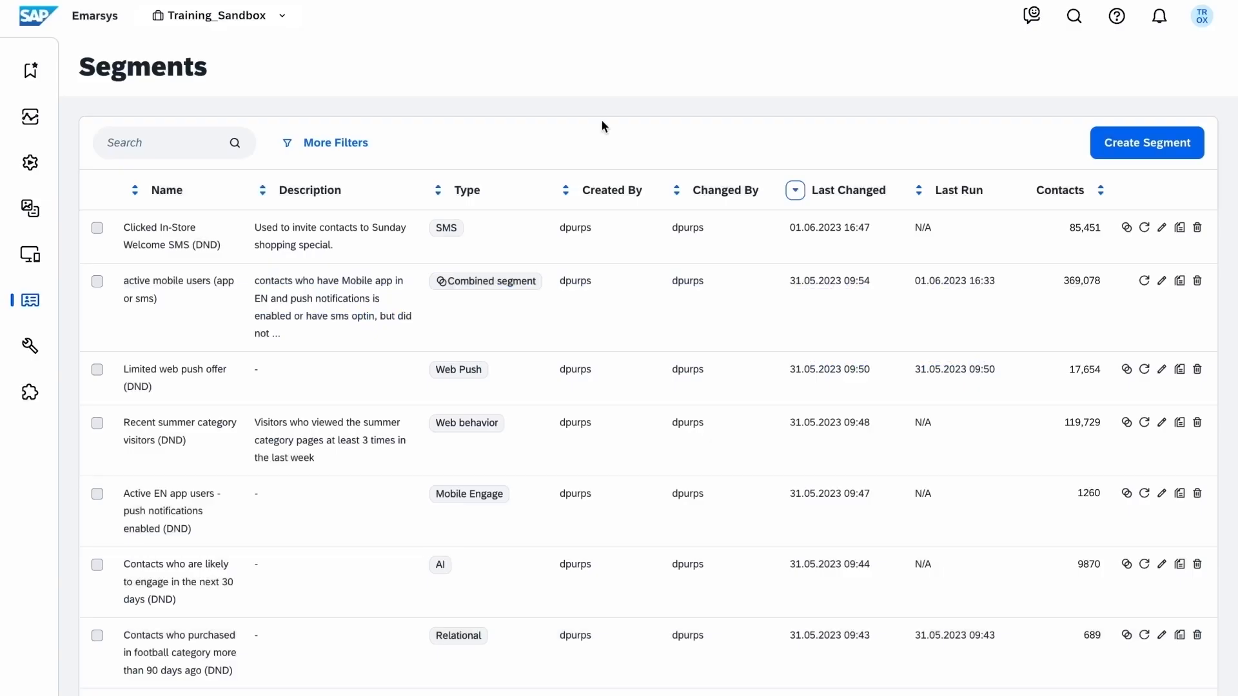
Step: Start a combined segment named "Active mobile users (Mobile App or SMS)" and set its main target group to Match any (OR)
click(1138, 152)
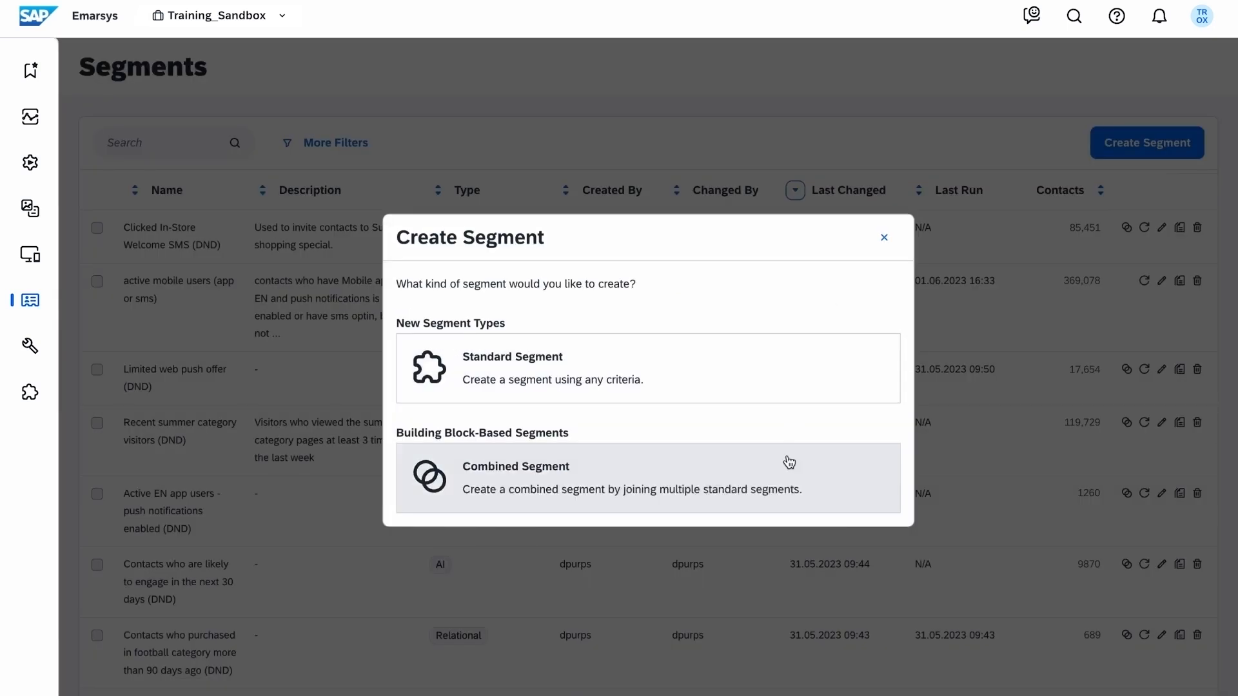
click(789, 462)
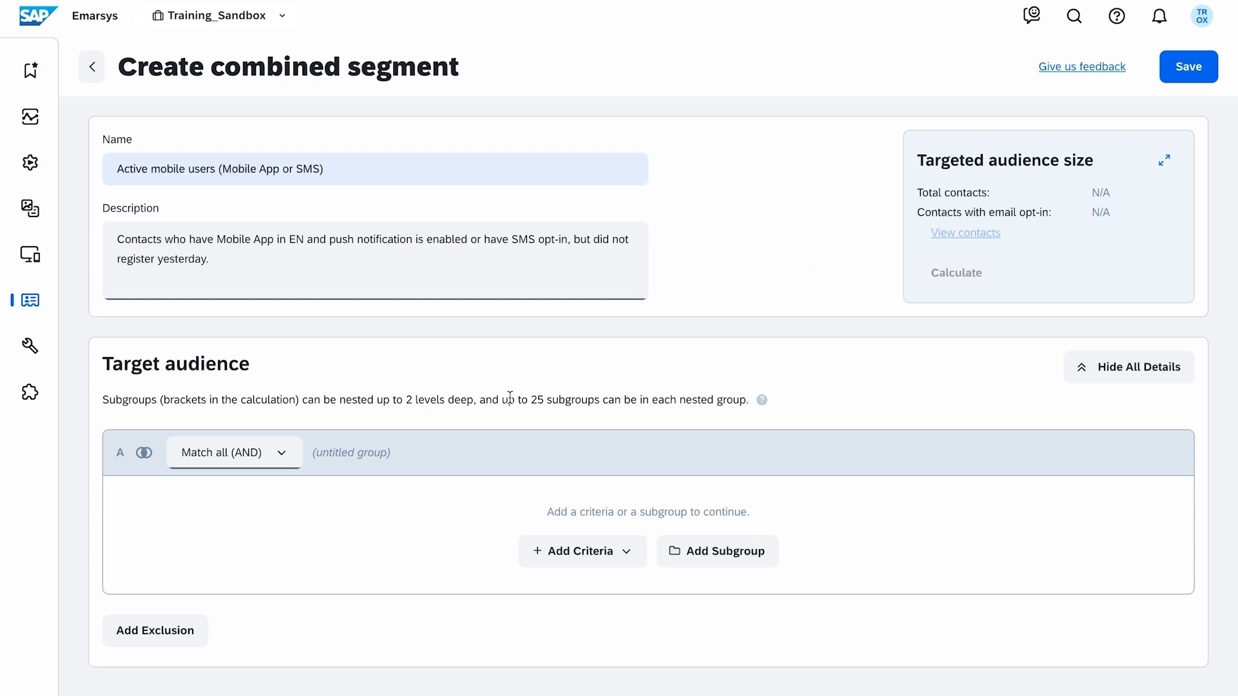
click(234, 452)
click(328, 541)
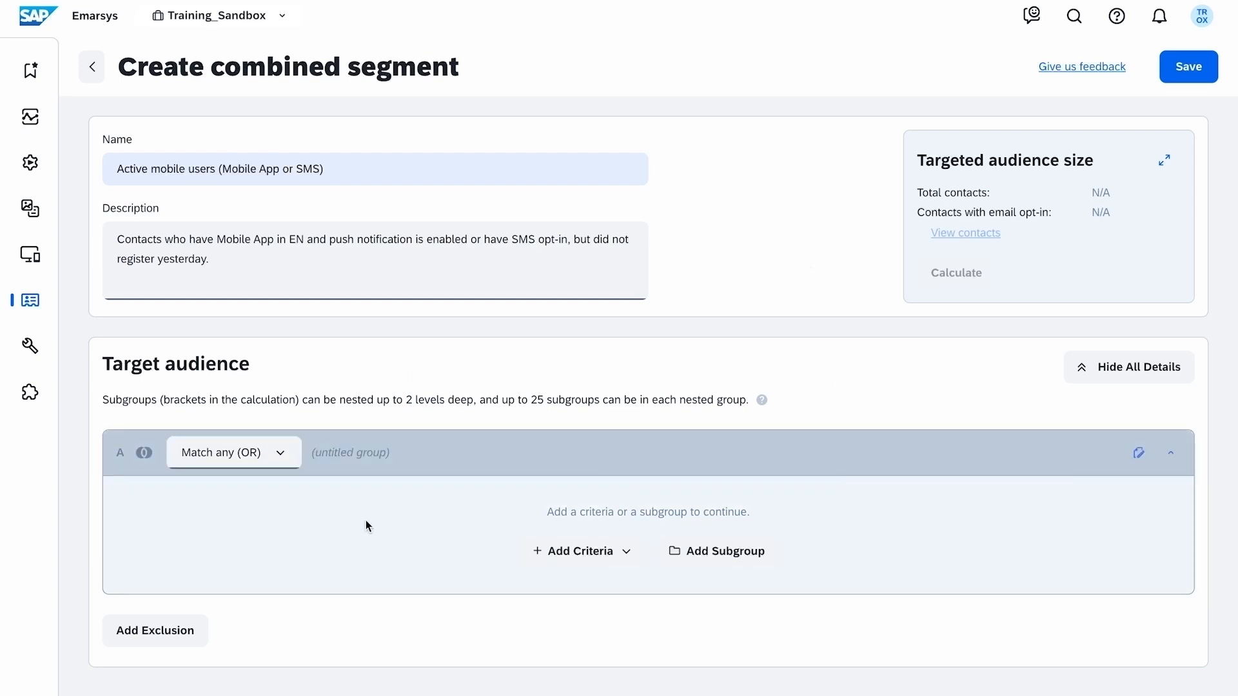
Step: Add a subgroup to the target audience containing the segment "Contacts who have Mobile App in English"
click(729, 567)
scroll(697, 548, down, 2)
click(645, 516)
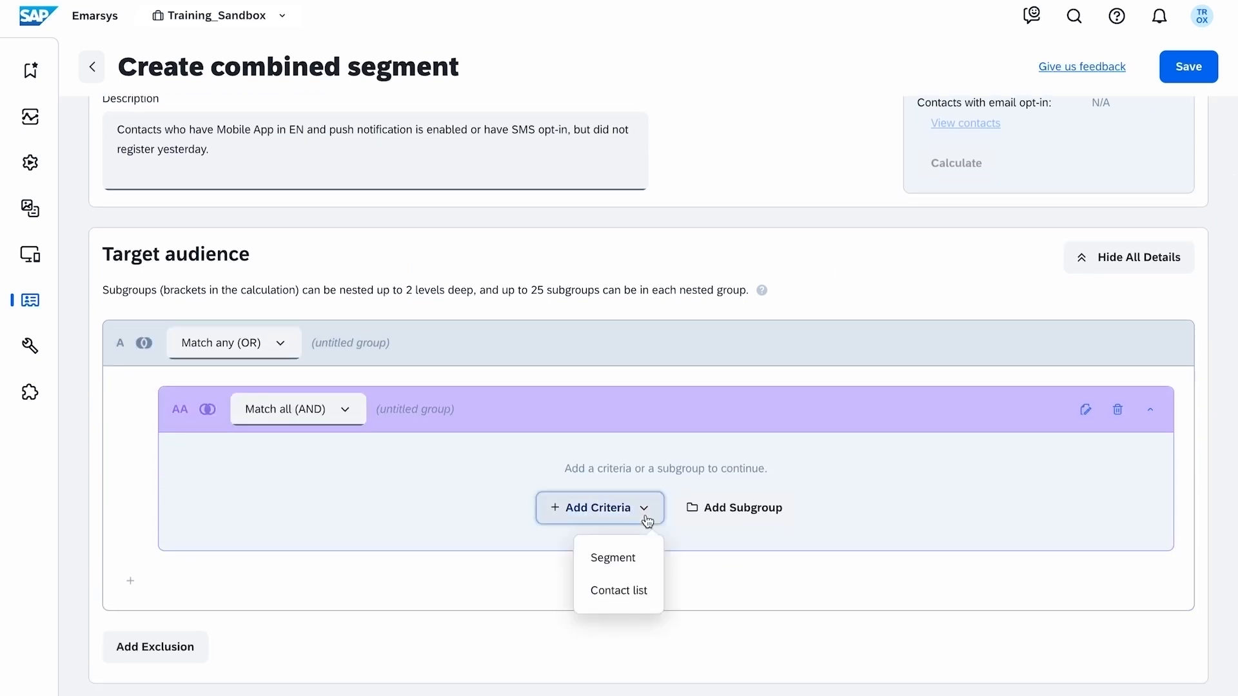
click(644, 558)
text(contacts who have m)
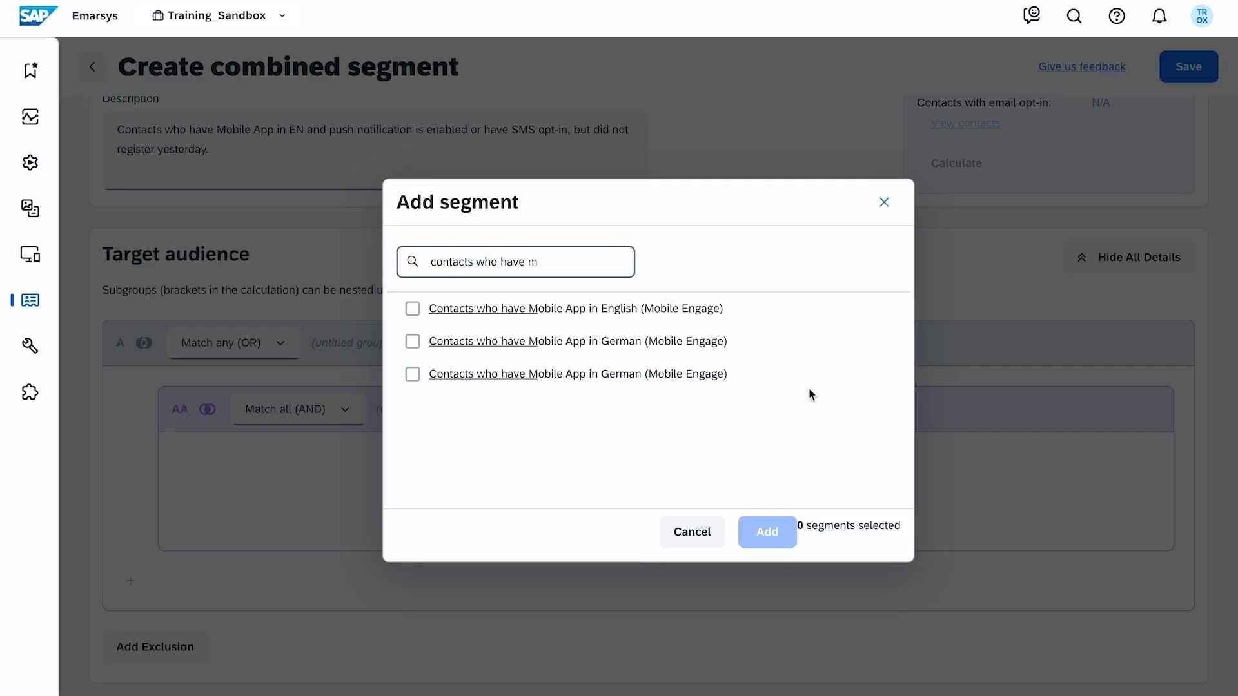
click(790, 313)
click(774, 532)
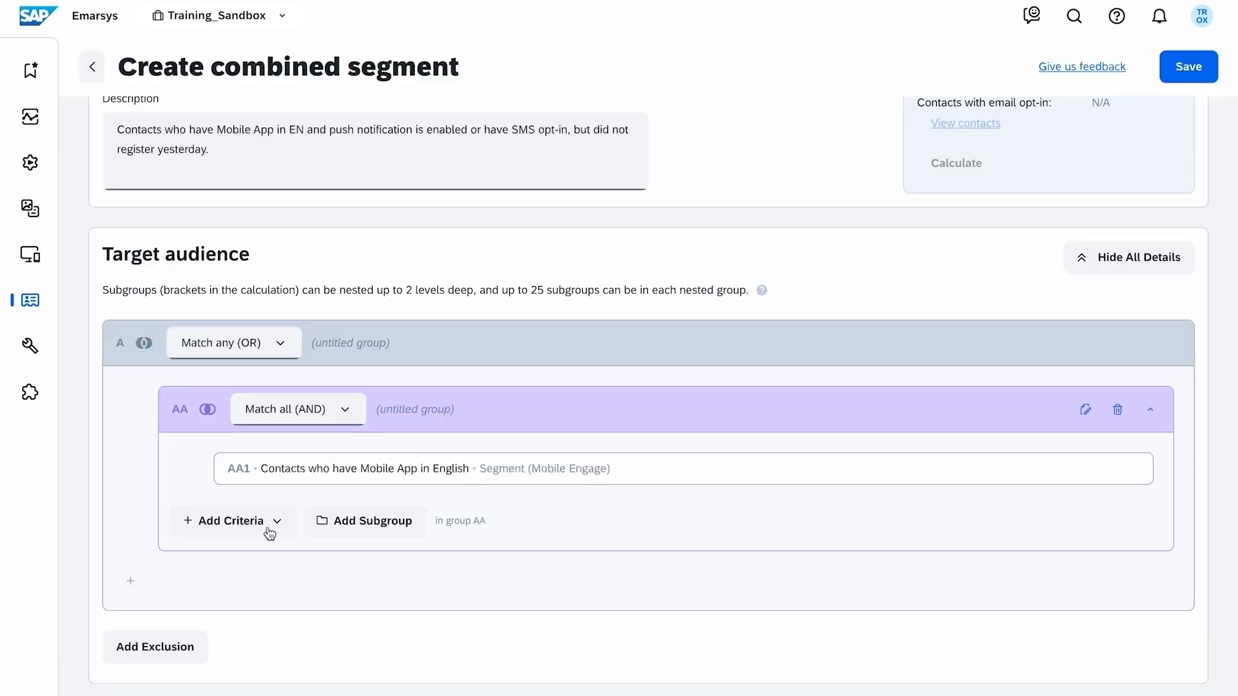
Step: Add the segment "Contacts who enabled Push notifications" to subgroup AA
click(267, 528)
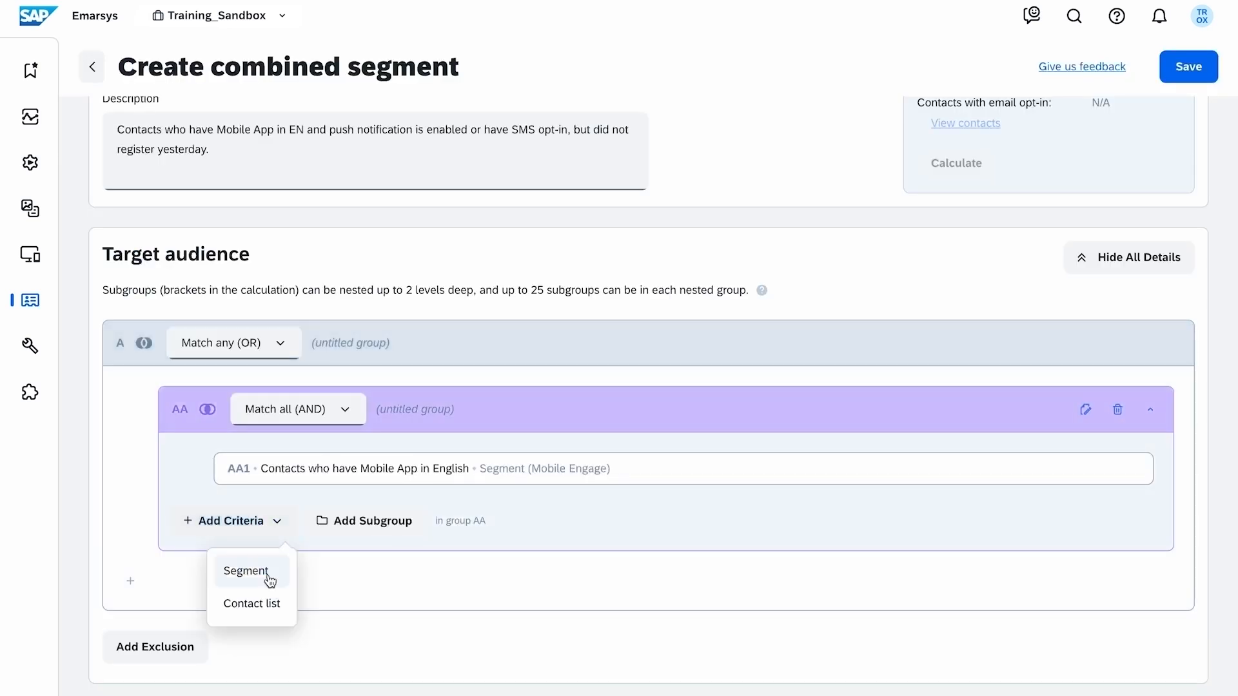
click(303, 578)
text(contacts who enab)
click(765, 308)
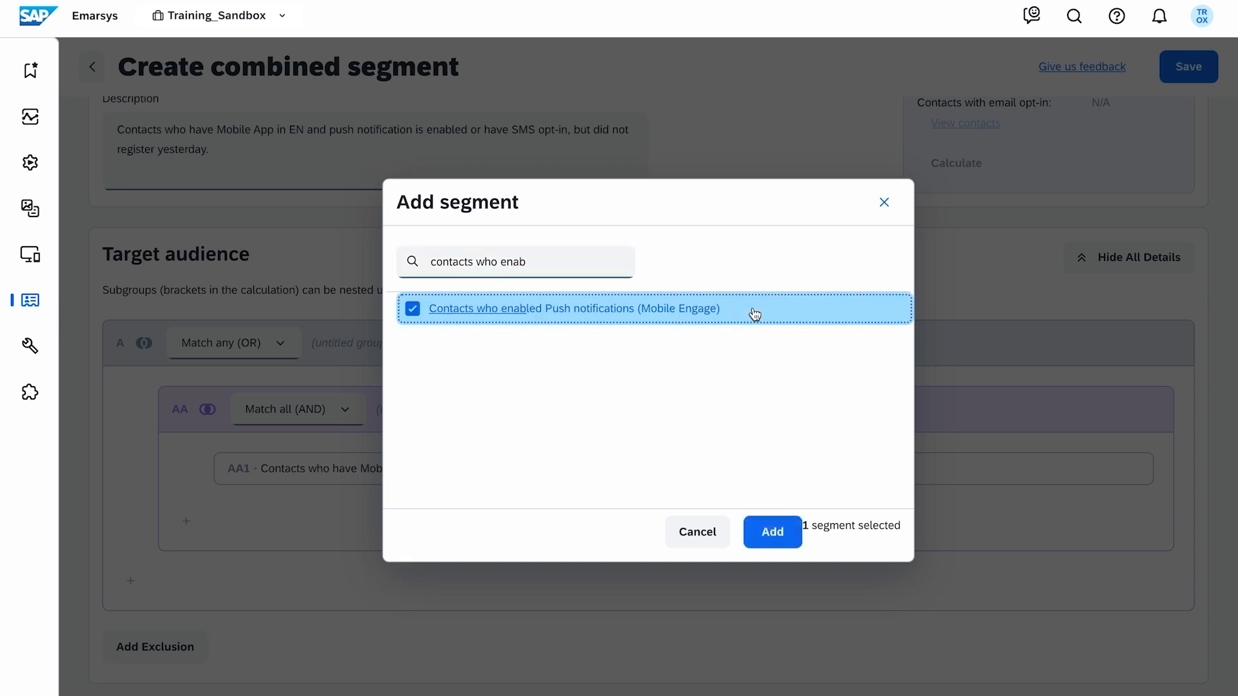
click(796, 541)
Step: Add the segment "Contacts who have SMS Opt-in" directly to group A as an alternative to the subgroup
scroll(276, 555, down, 1)
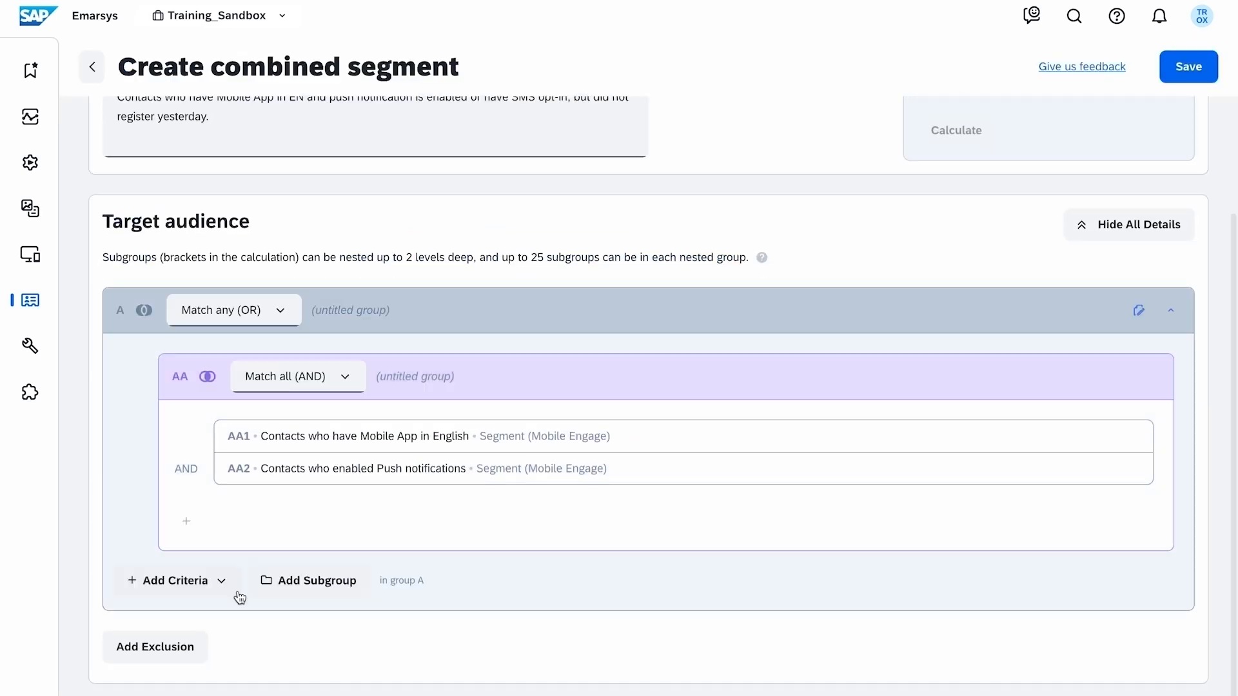
click(221, 589)
click(230, 633)
text(contacts who have)
click(680, 413)
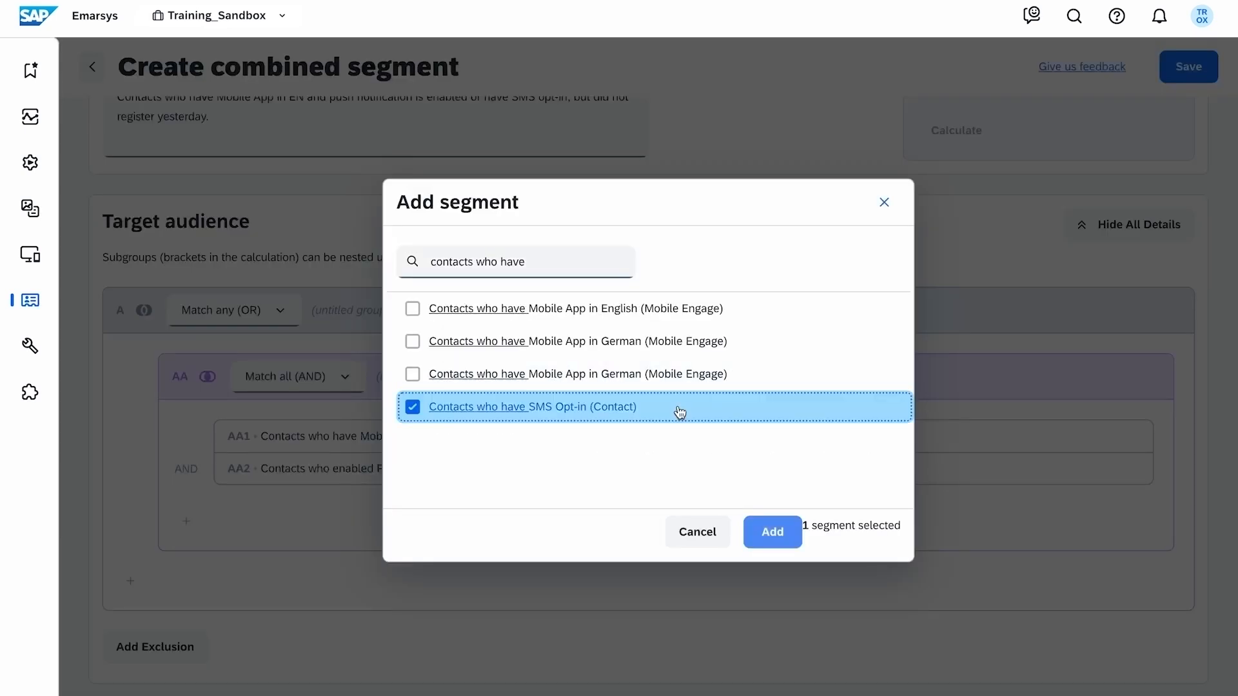
click(777, 545)
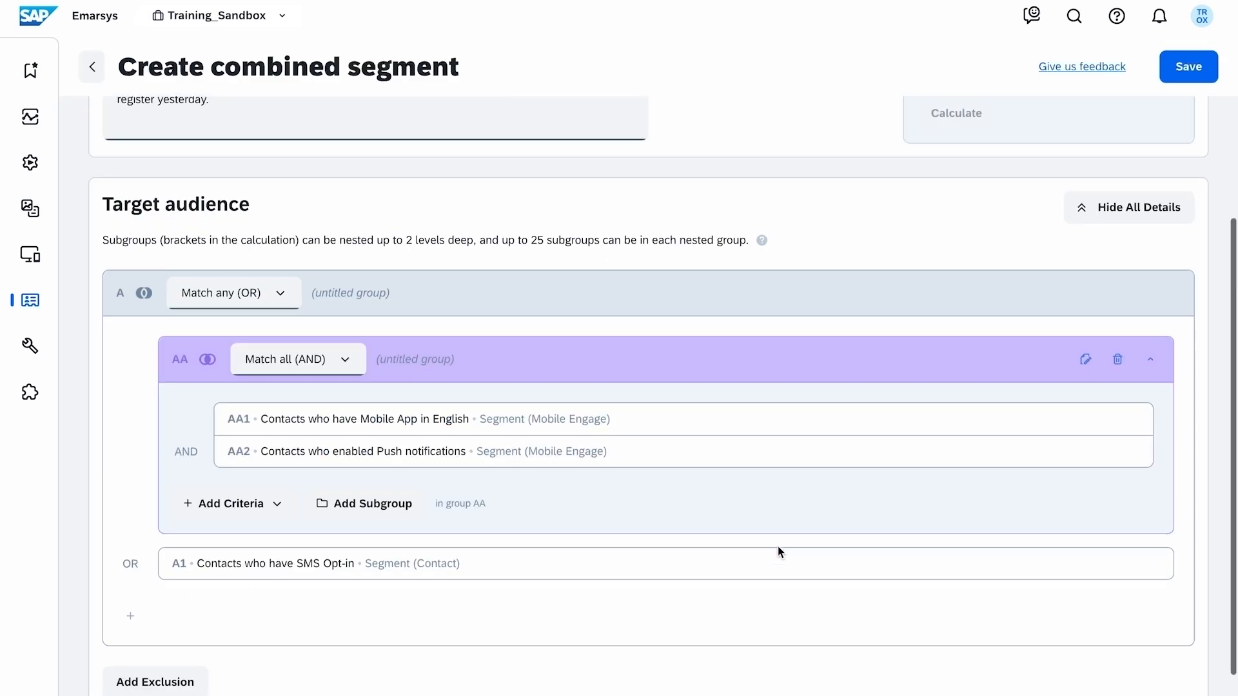
Step: Add an exclusion group to the target audience containing the segment "Registered yesterday"
scroll(193, 647, down, 1)
click(195, 656)
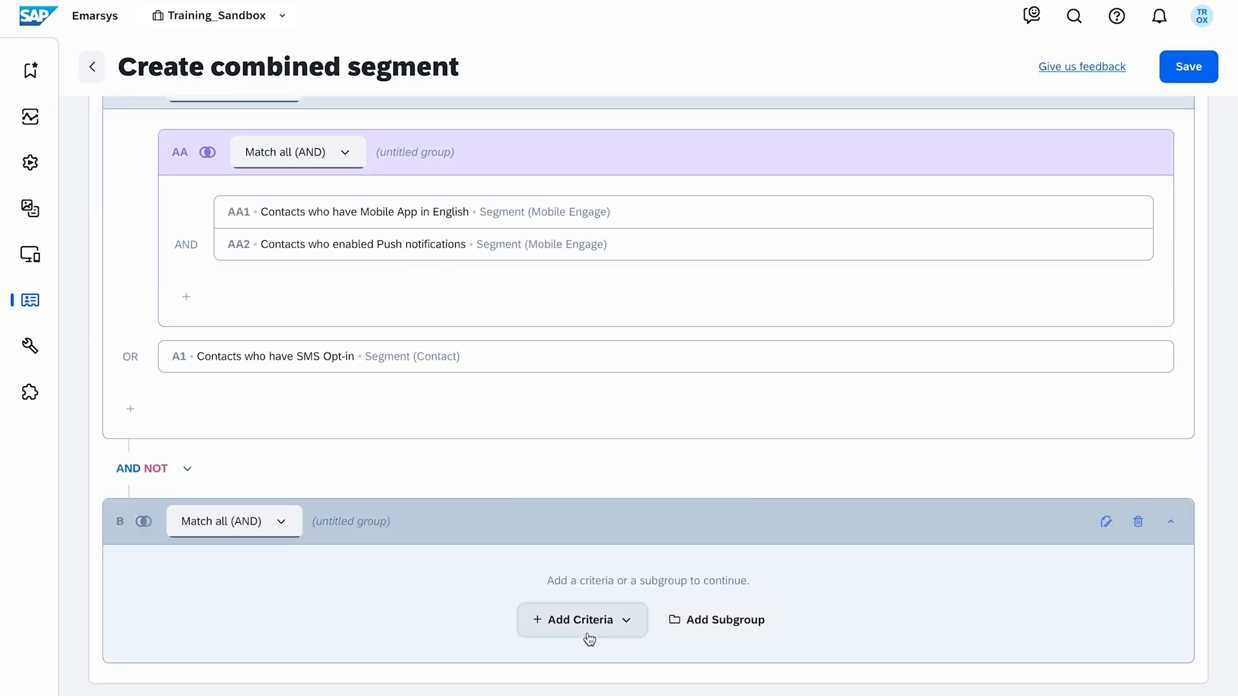
click(589, 639)
click(633, 658)
text(regi)
click(640, 316)
click(795, 541)
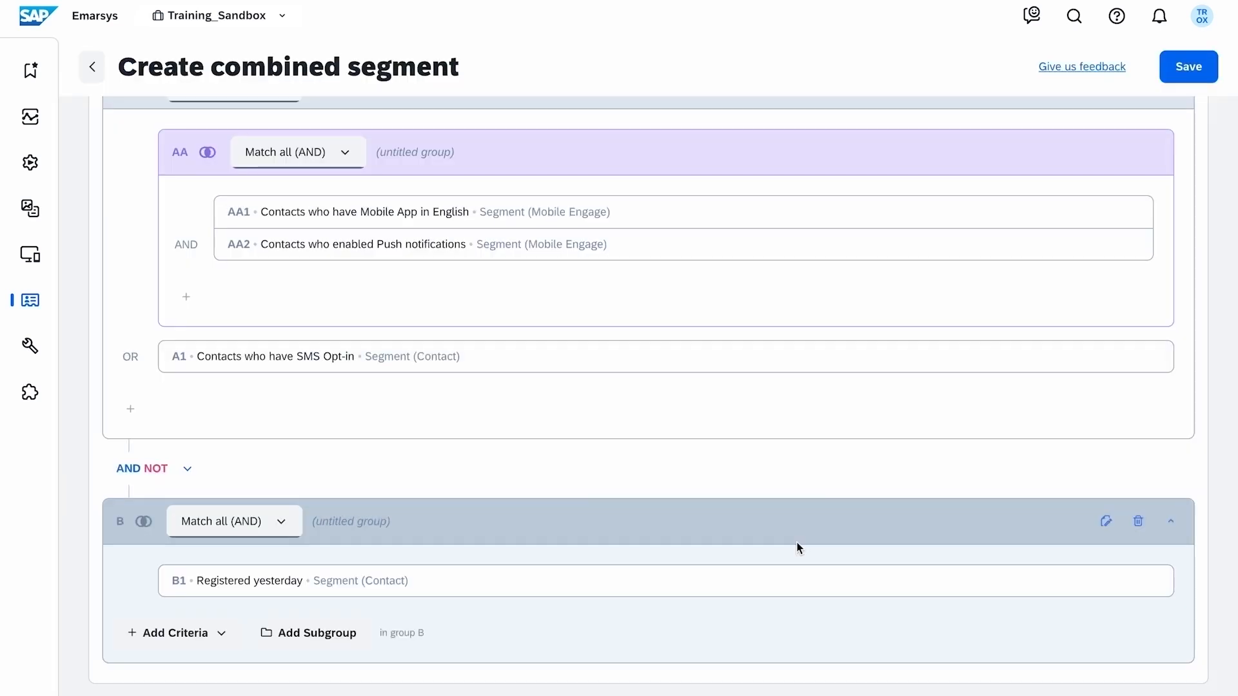
Step: Rename group A as "SMS or ME"
scroll(850, 465, up, 1)
scroll(849, 464, up, 5)
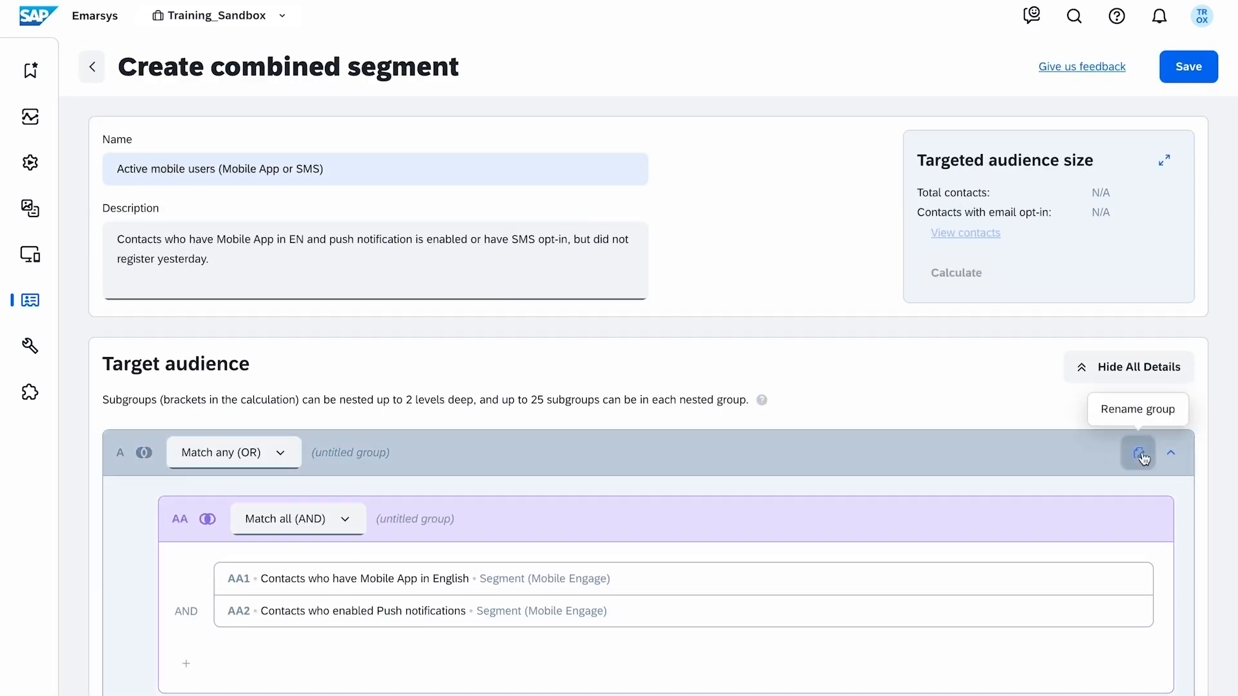
click(1140, 454)
text(SMS or ME)
click(811, 449)
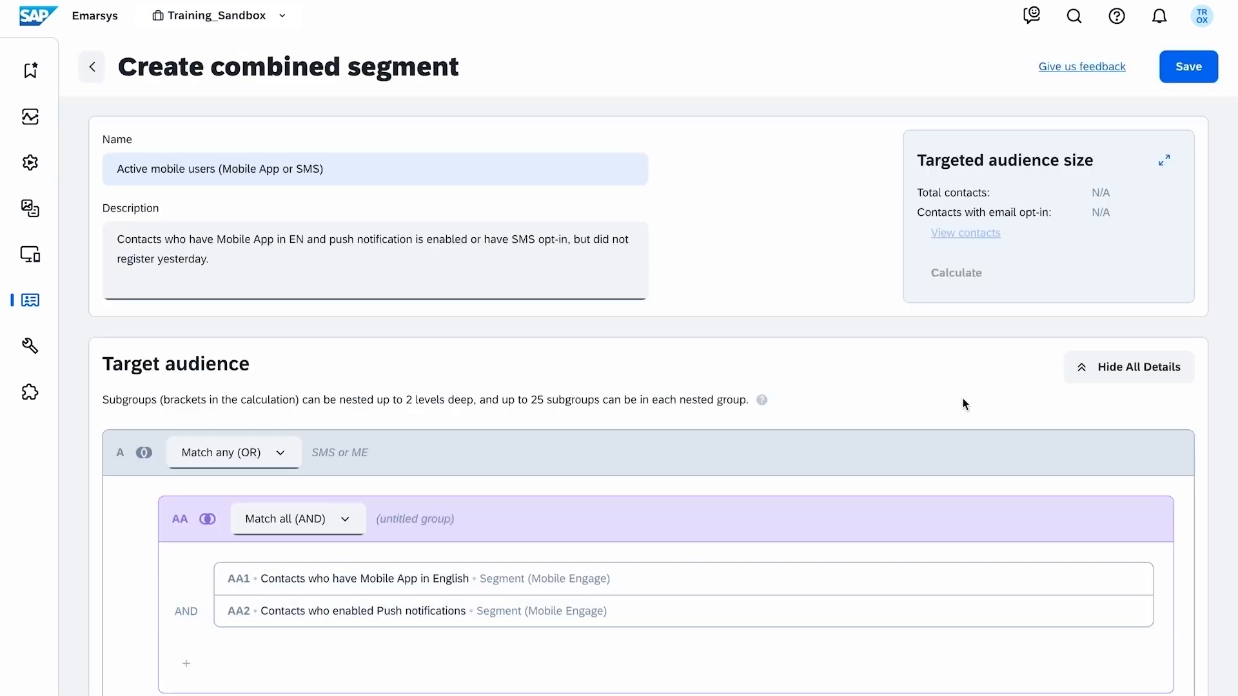
Step: Save the combined segment and calculate its targeted audience size
scroll(964, 400, down, 1)
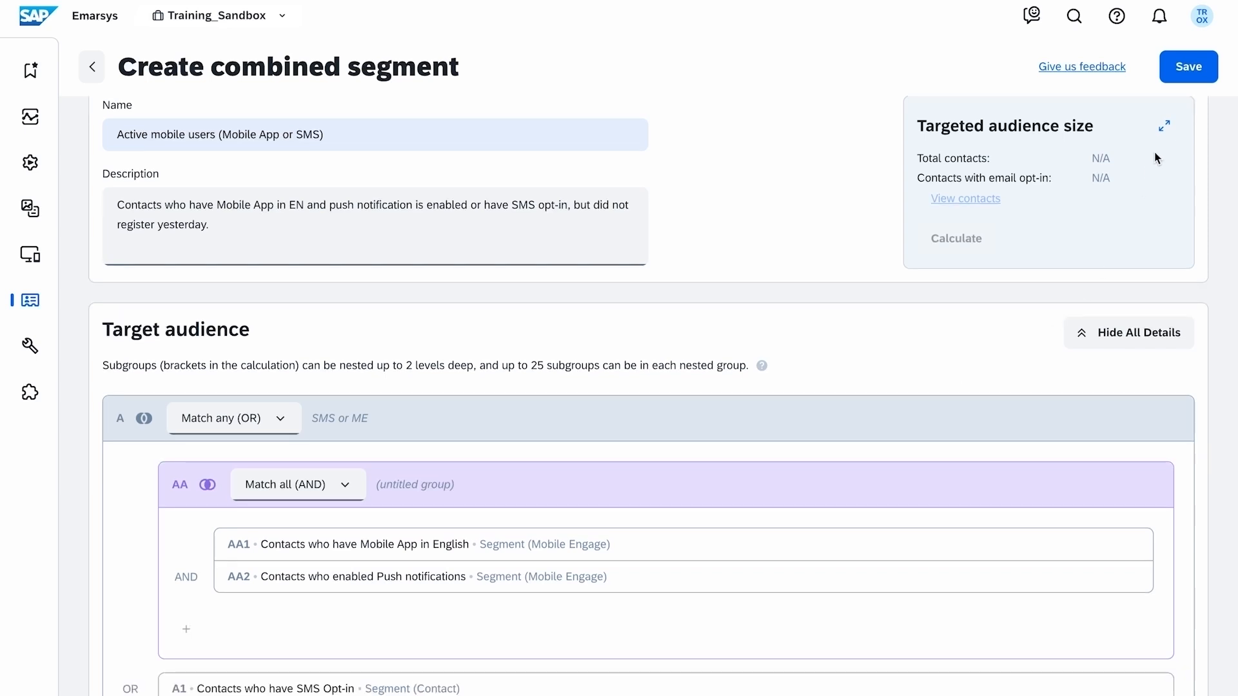
click(1188, 77)
click(974, 243)
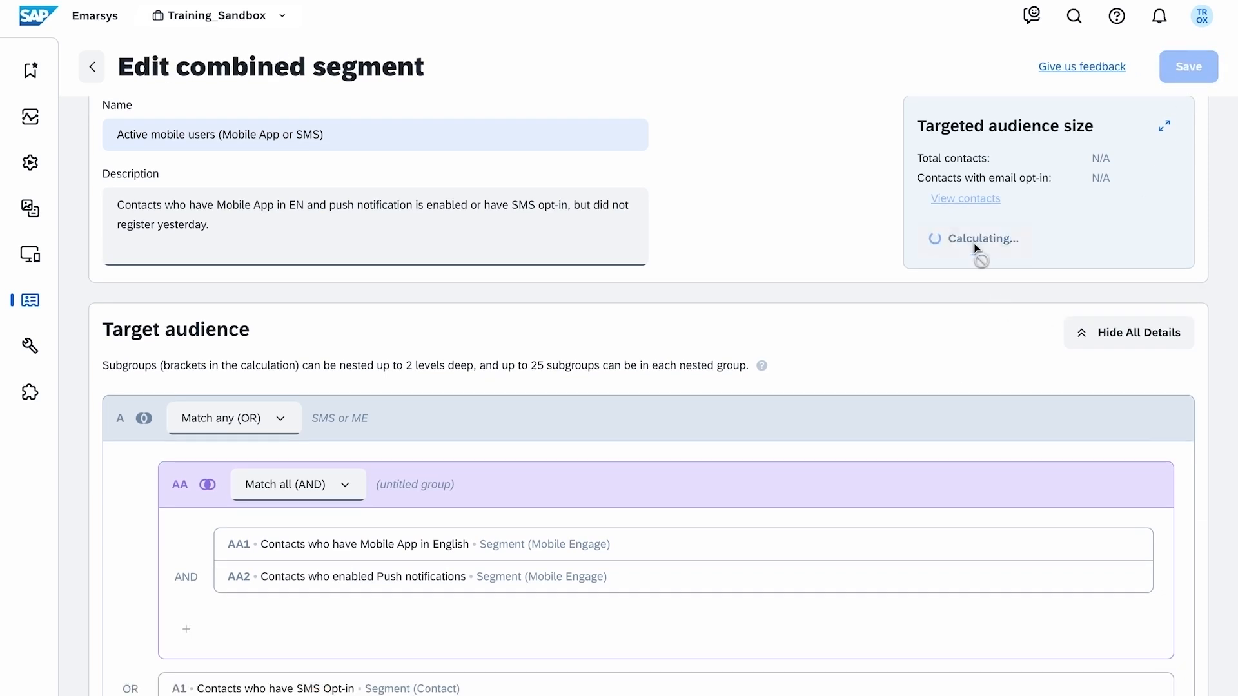